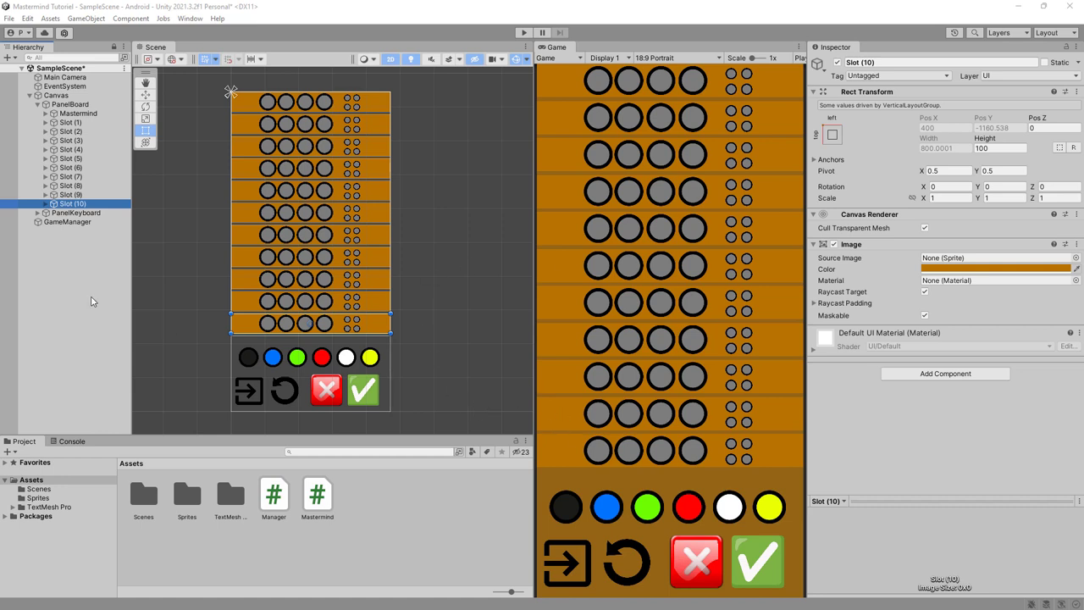
Expand Slot (10) in the Hierarchy to show pegs c1–c4 and v1–v4, and select peg v1.
{"action": "left_click", "coordinate": [63, 204]}
{"action": "key", "text": "Return"}
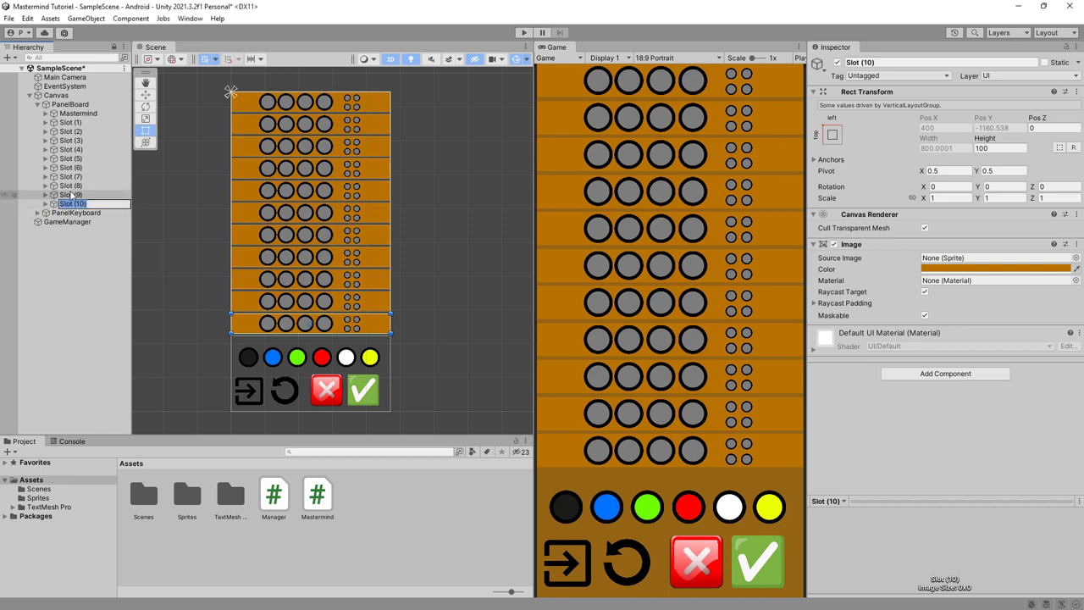
{"action": "key", "text": "Up"}
{"action": "key", "text": "Up"}
{"action": "key", "text": "Up"}
{"action": "key", "text": "Up"}
{"action": "left_click", "coordinate": [71, 123]}
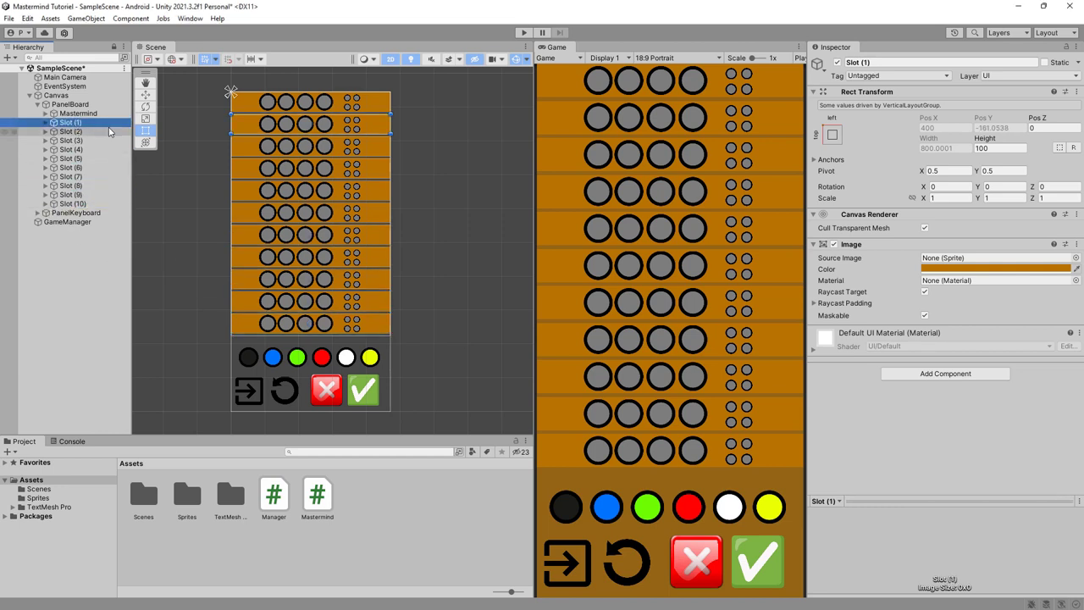
{"action": "left_click", "coordinate": [45, 204]}
{"action": "left_click", "coordinate": [73, 250]}
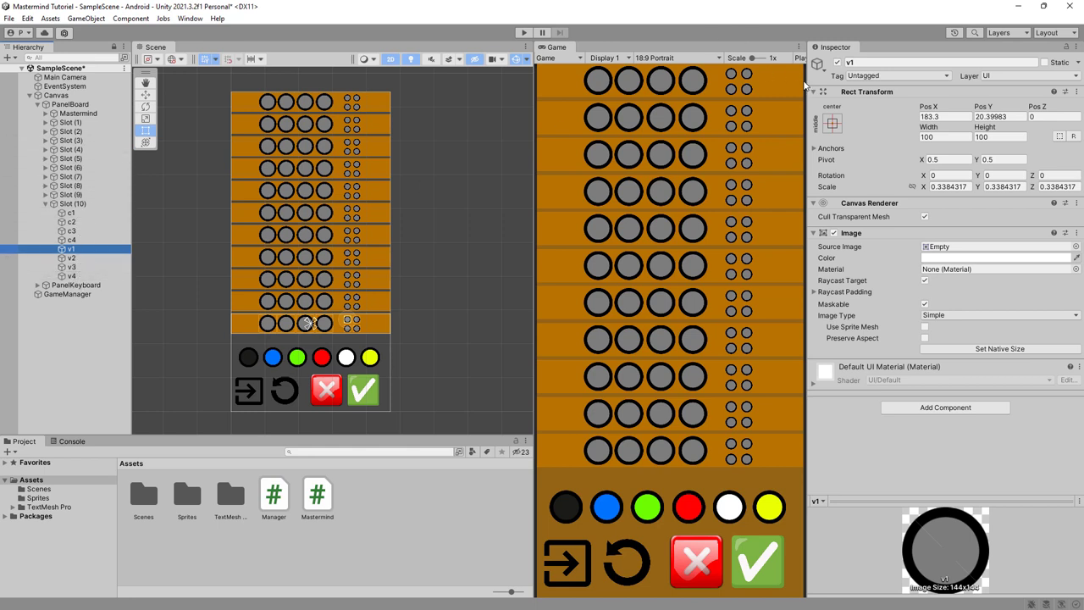
Create a new tag named Verif in the tag settings.
{"action": "left_click", "coordinate": [881, 76]}
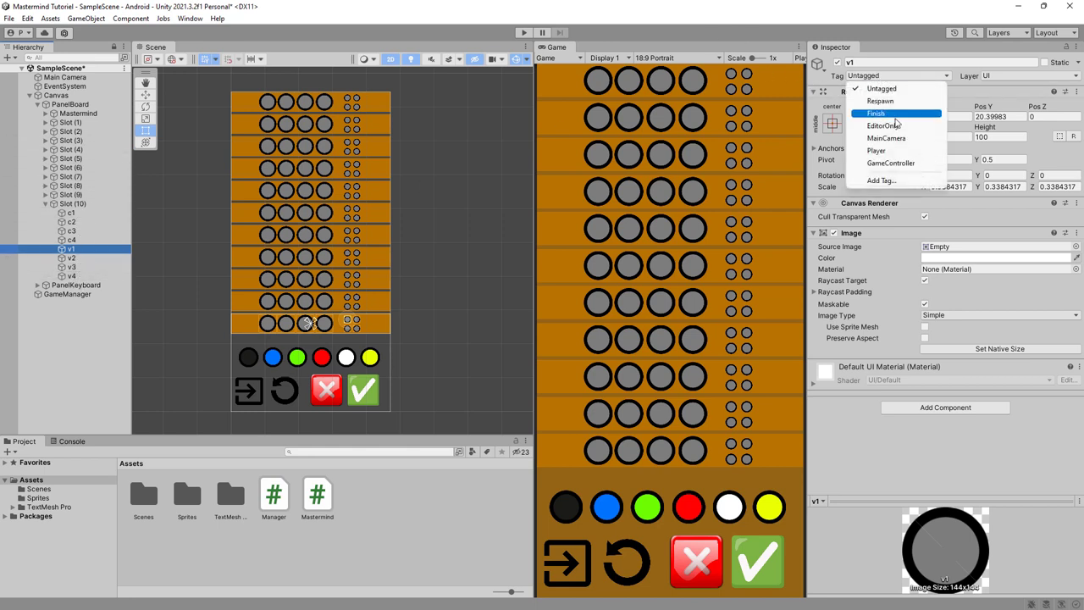
{"action": "left_click", "coordinate": [880, 180]}
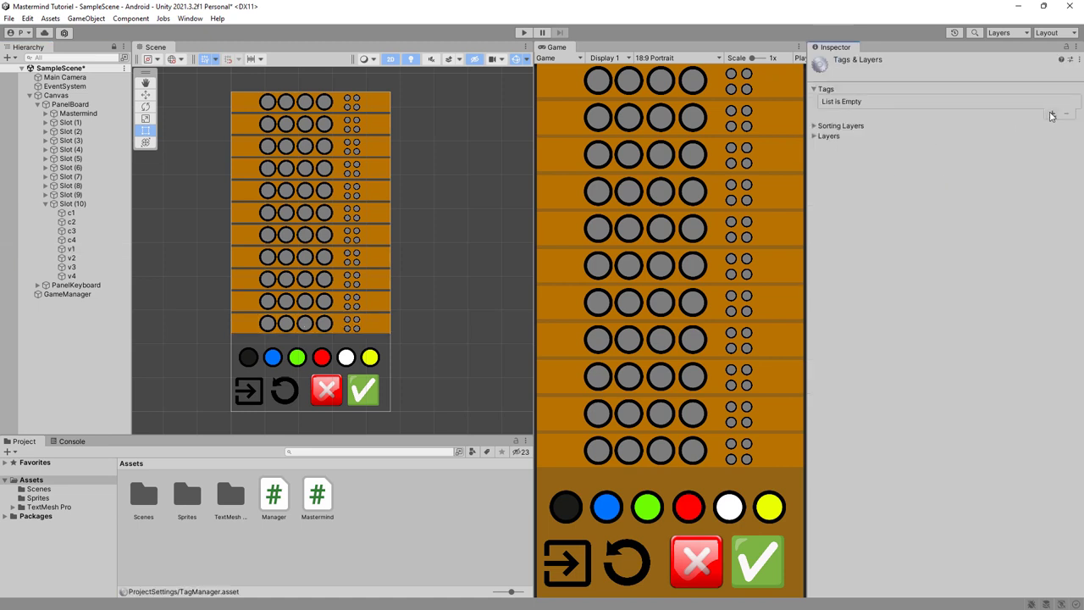
{"action": "left_click", "coordinate": [1051, 114]}
{"action": "type", "text": "Verif"}
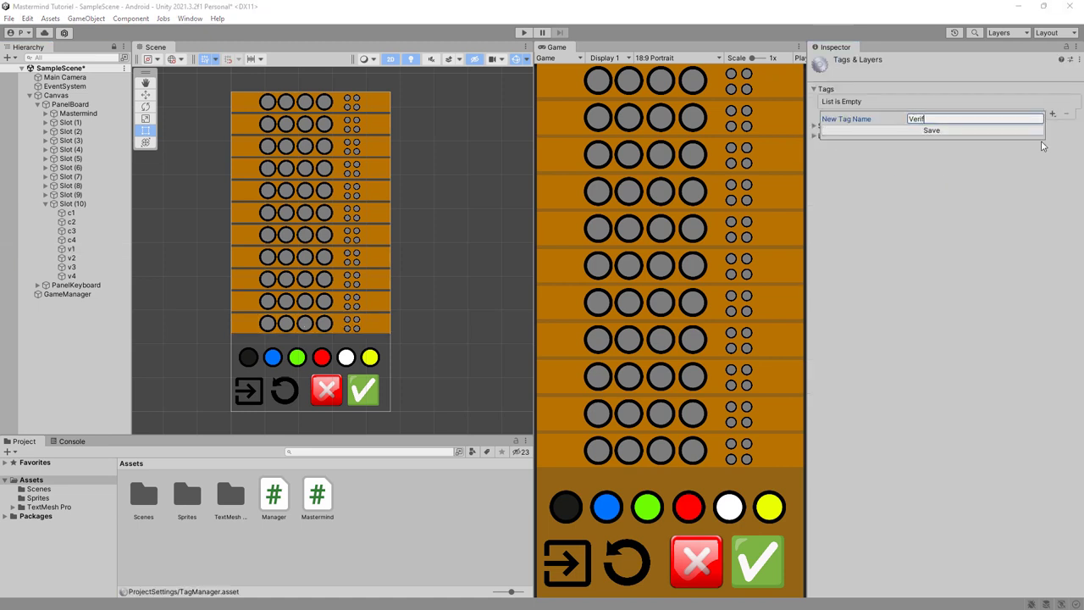
{"action": "key", "text": "Return"}
Tag Slot (10)'s v1–v4 pegs Verif.
{"action": "left_click", "coordinate": [76, 249]}
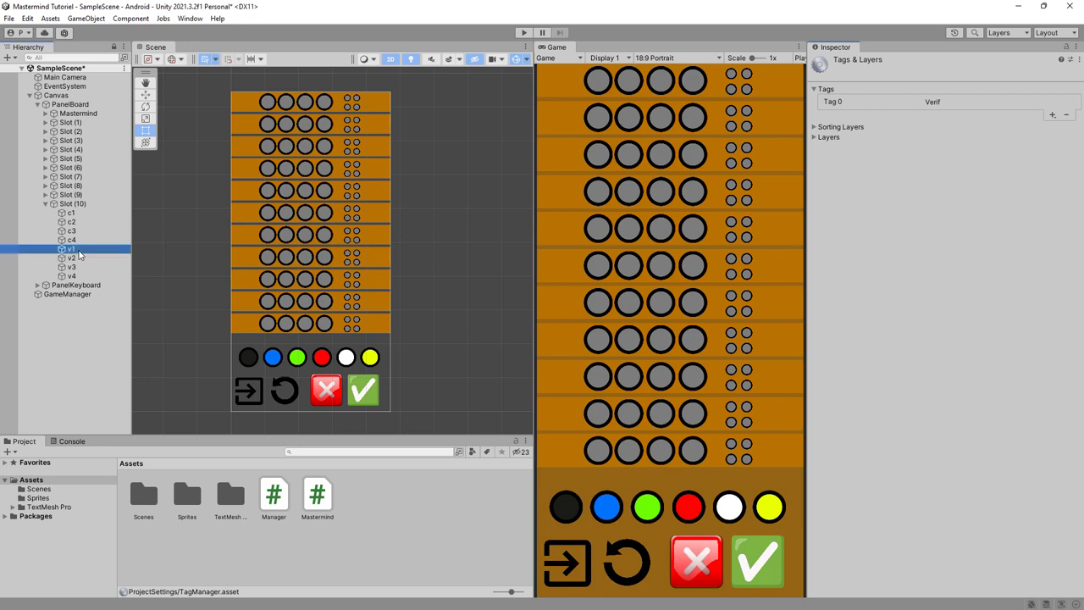
{"action": "left_click", "coordinate": [76, 276], "text": "shift"}
{"action": "left_click", "coordinate": [889, 76]}
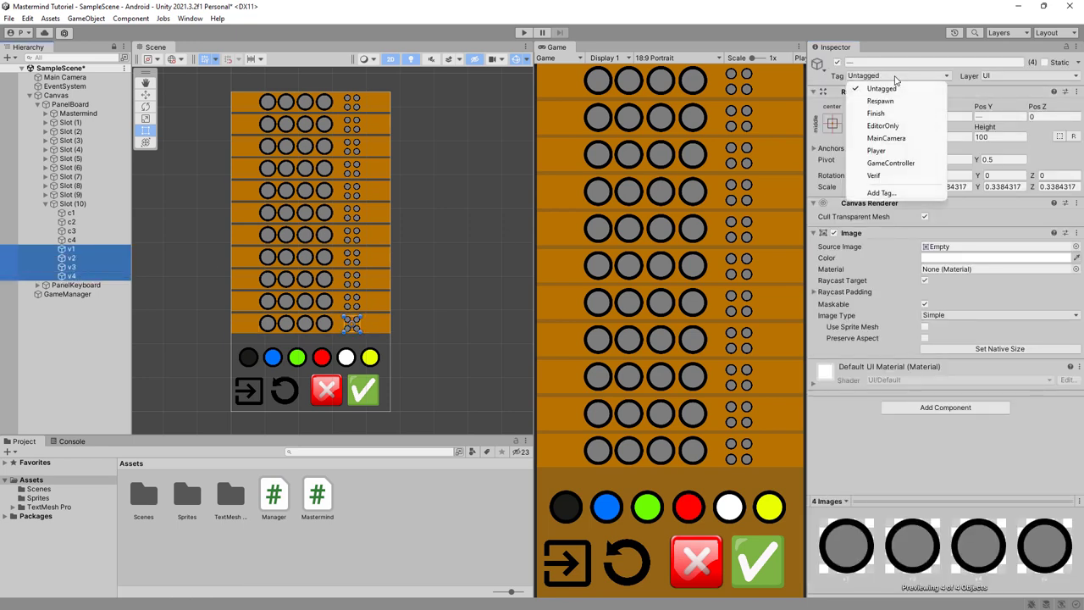
{"action": "left_click", "coordinate": [881, 177]}
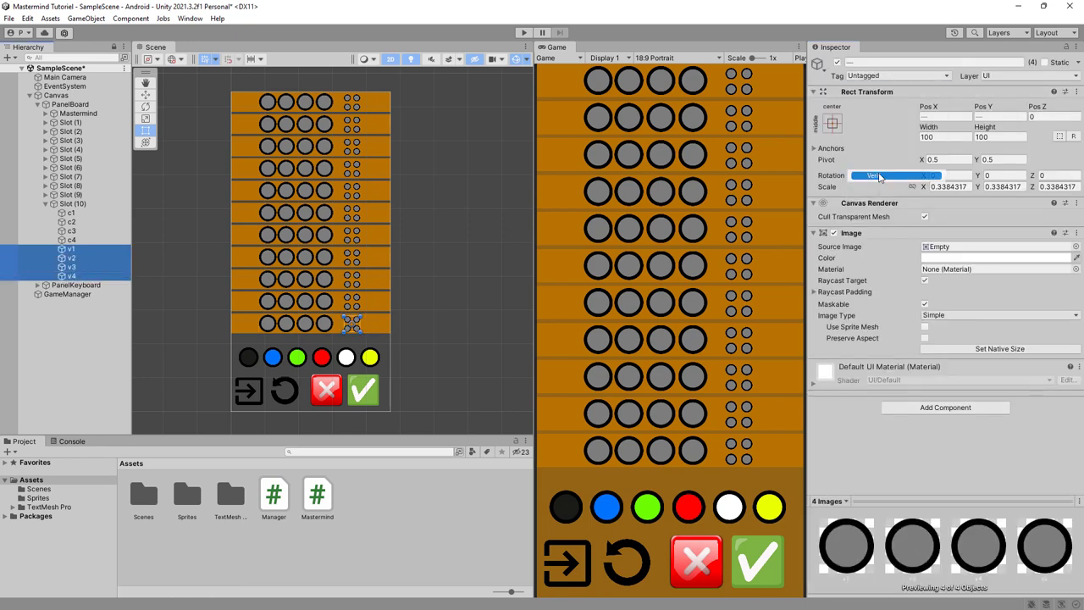
Collapse Slot (10), then tag Slot (9)'s v1–v4 pegs Verif.
{"action": "left_click", "coordinate": [45, 204]}
{"action": "left_click", "coordinate": [45, 195]}
{"action": "left_click", "coordinate": [71, 240]}
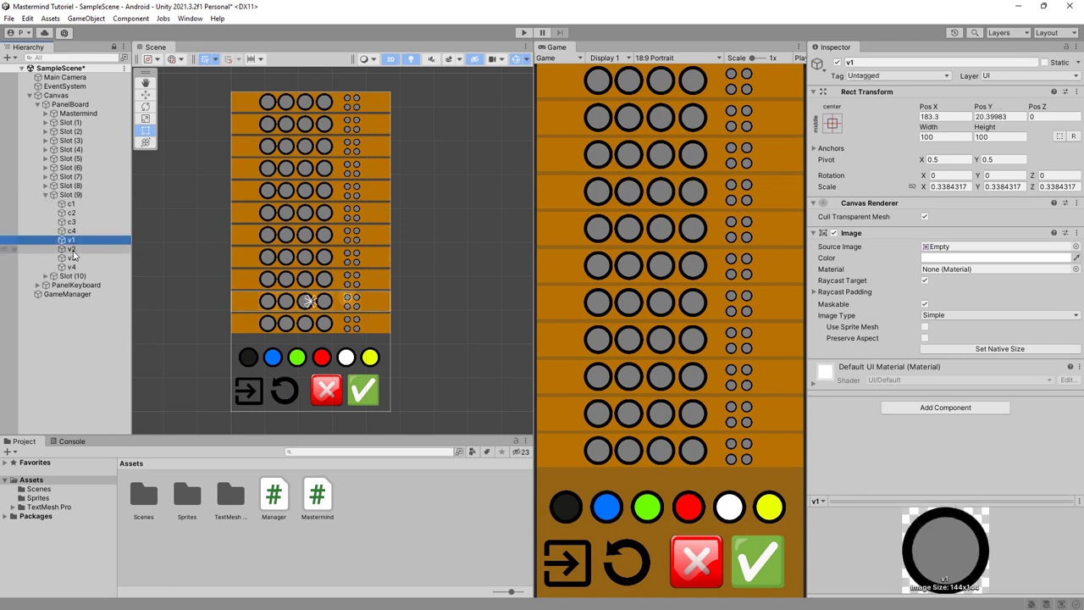
{"action": "left_click", "coordinate": [128, 263], "text": "shift"}
{"action": "left_click", "coordinate": [852, 75]}
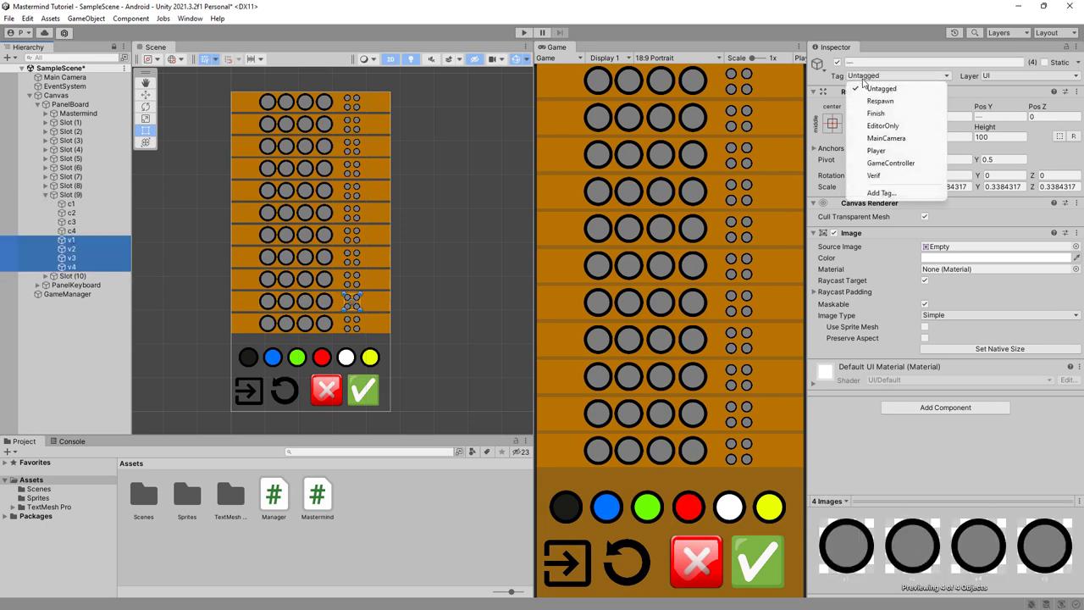
{"action": "left_click", "coordinate": [880, 170]}
Collapse Slot (9), then tag Slot (8)'s v1–v4 pegs Verif.
{"action": "left_click", "coordinate": [45, 194]}
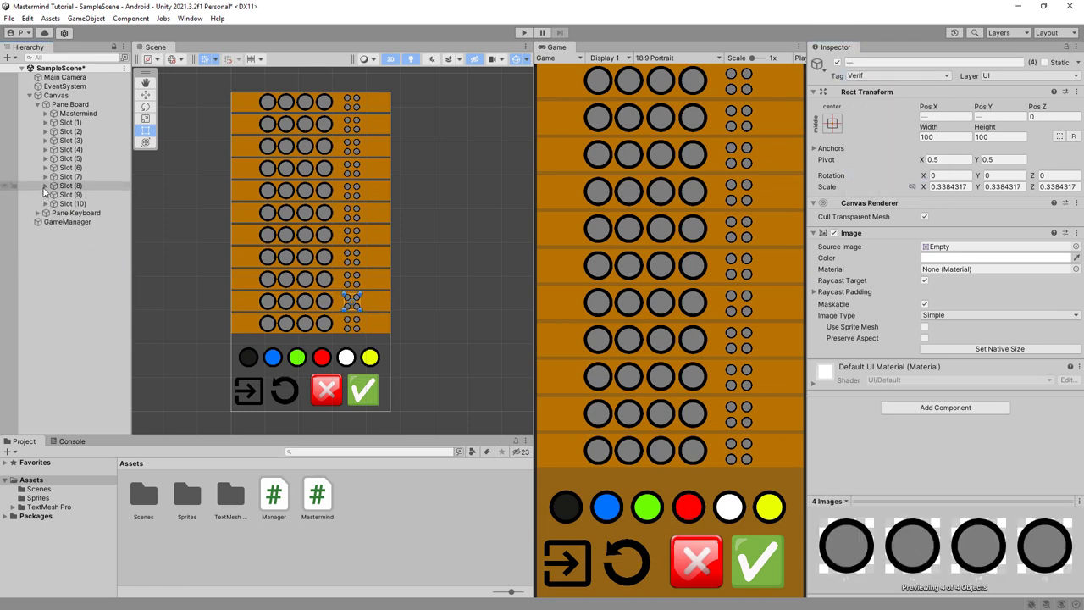
{"action": "left_click", "coordinate": [45, 185]}
{"action": "left_click", "coordinate": [71, 231]}
{"action": "left_click", "coordinate": [71, 257], "text": "shift"}
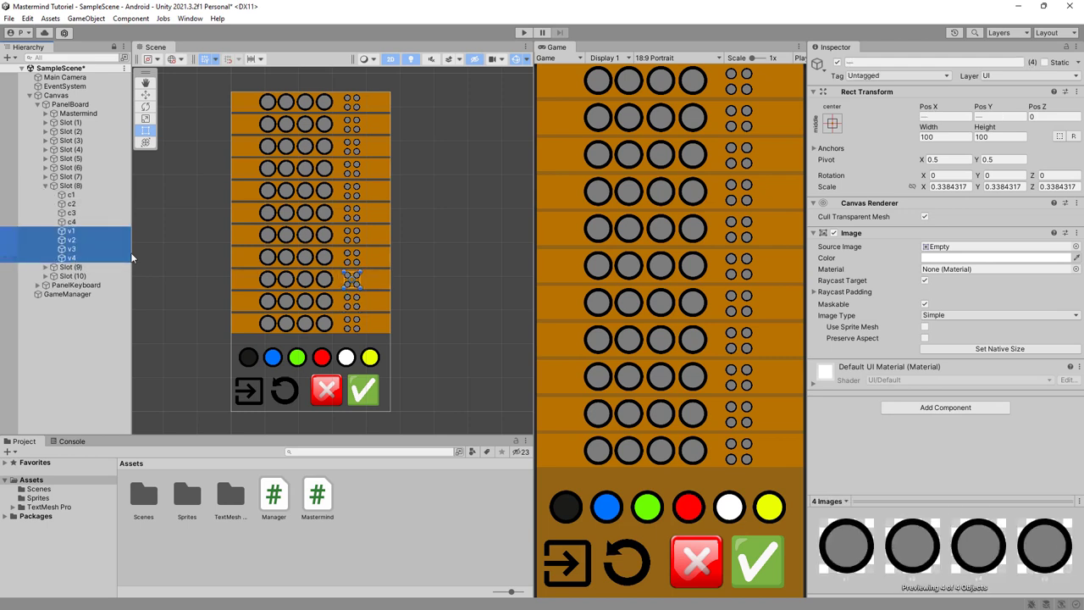
{"action": "left_click", "coordinate": [892, 76]}
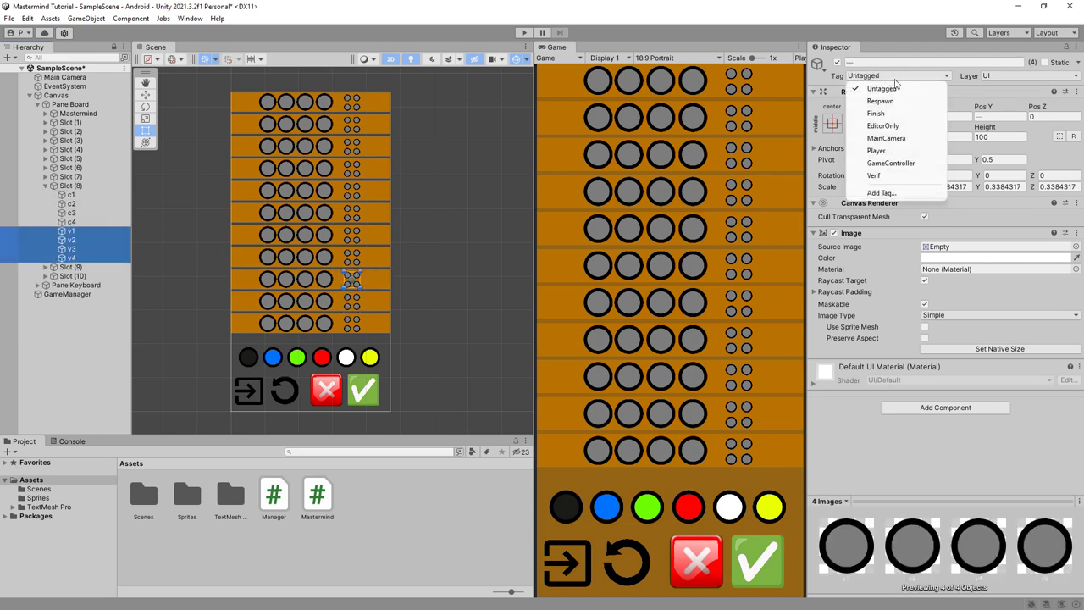
{"action": "left_click", "coordinate": [881, 177]}
Collapse Slot (8), then tag Slot (7)'s v1–v4 pegs Verif, correcting a wrong tag choice.
{"action": "left_click", "coordinate": [45, 185]}
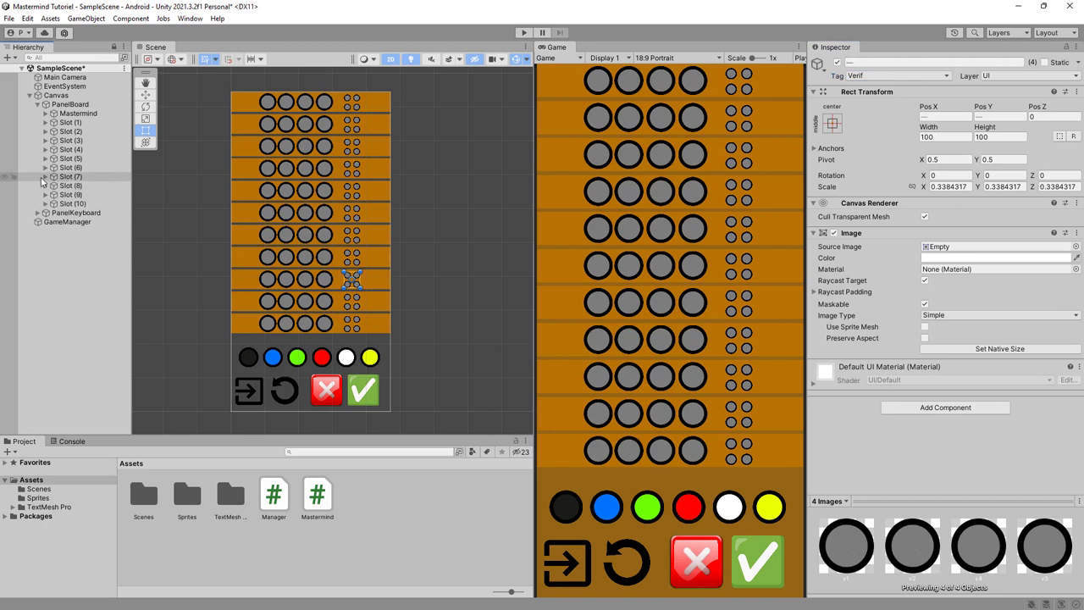
{"action": "left_click", "coordinate": [49, 176]}
{"action": "left_click", "coordinate": [45, 176]}
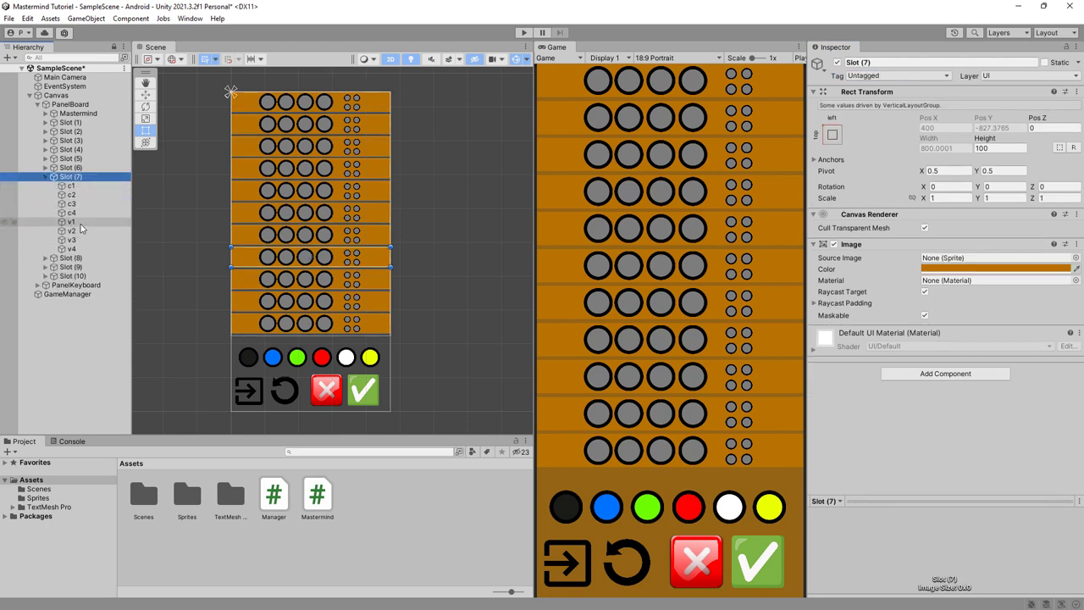
{"action": "left_click", "coordinate": [71, 222]}
{"action": "left_click", "coordinate": [117, 250], "text": "shift"}
{"action": "left_click", "coordinate": [885, 75]}
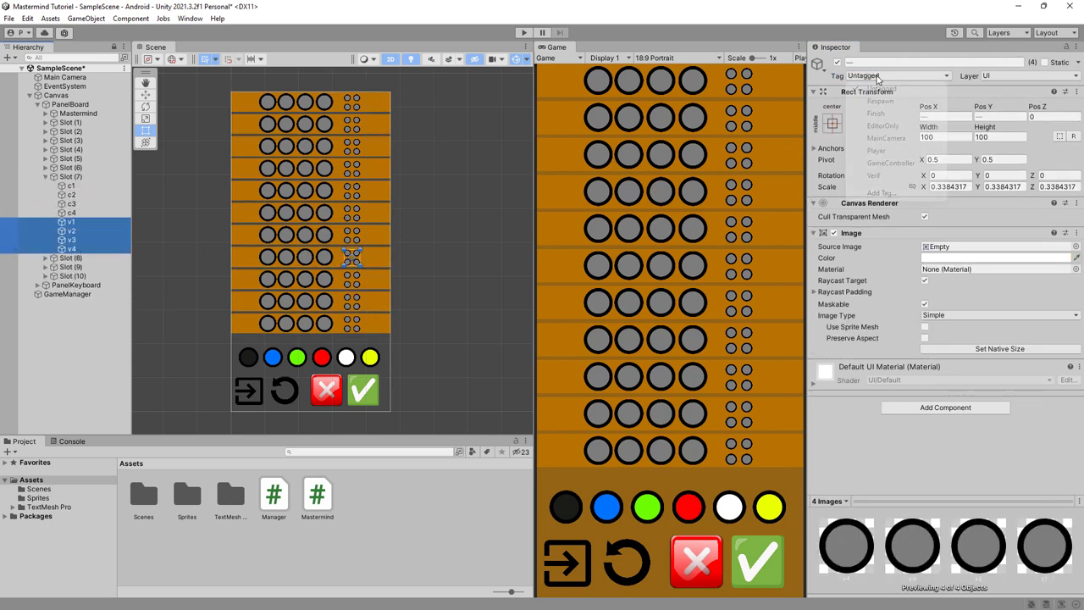
{"action": "left_click", "coordinate": [880, 149]}
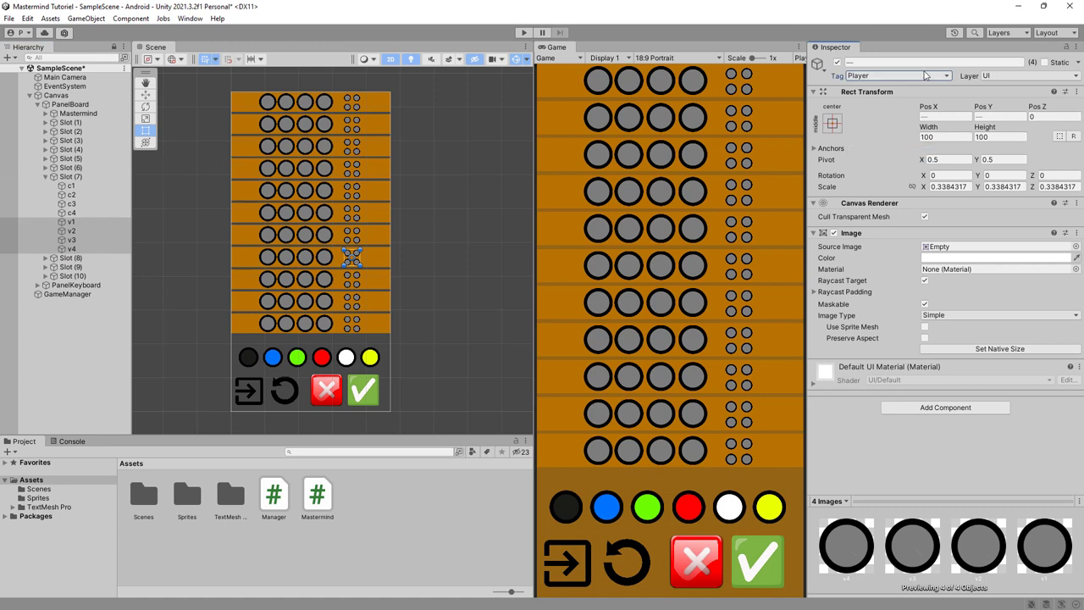
{"action": "left_click", "coordinate": [885, 75]}
{"action": "left_click", "coordinate": [881, 169]}
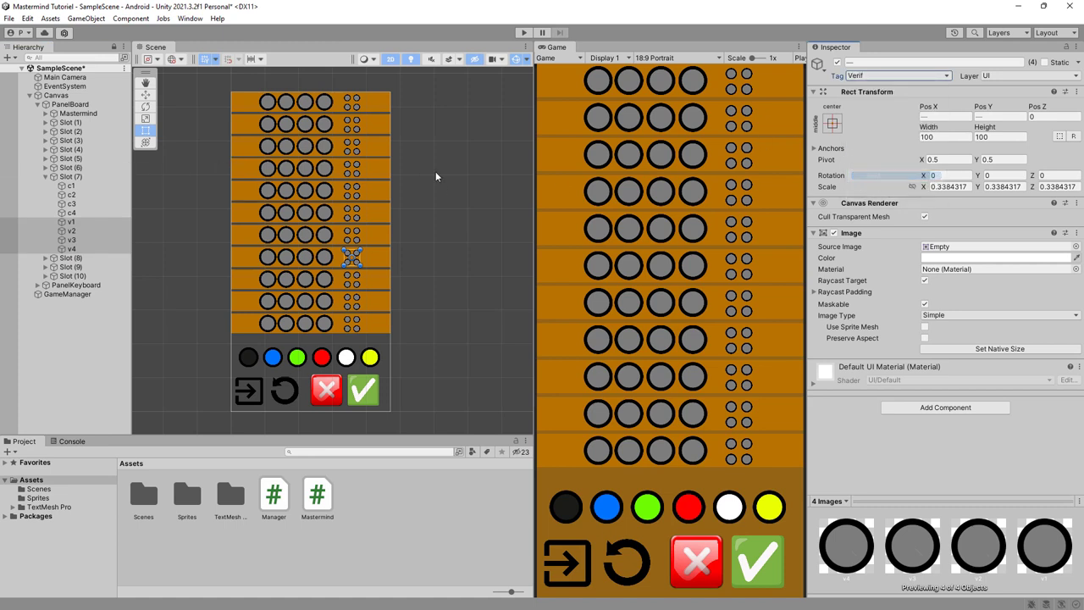
Collapse Slot (7), then tag Slot (6)'s v1–v4 pegs Verif.
{"action": "left_click", "coordinate": [45, 176]}
{"action": "left_click", "coordinate": [45, 167]}
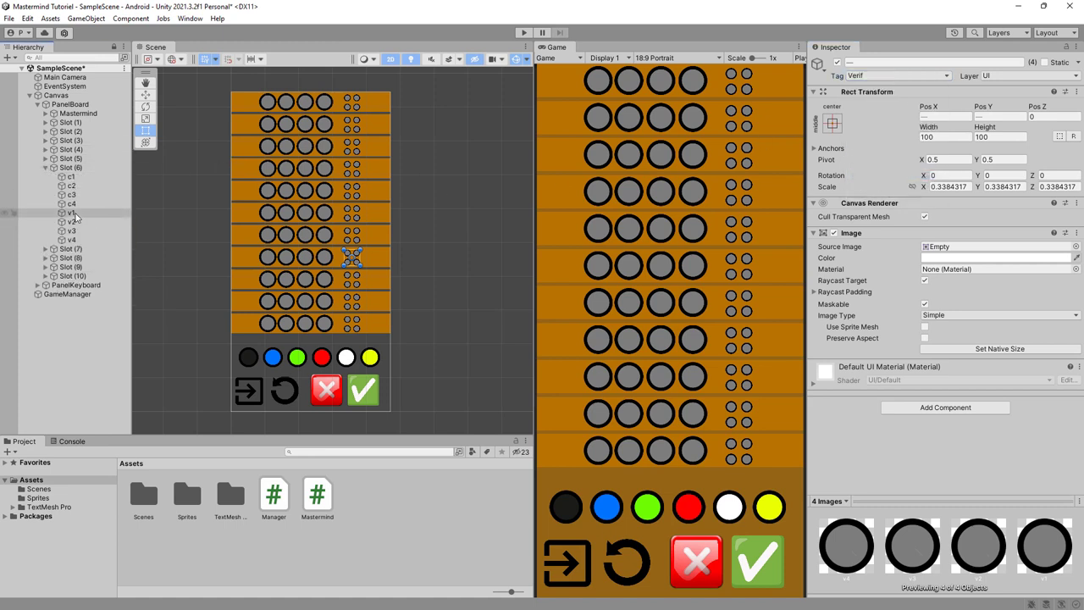
{"action": "left_click", "coordinate": [71, 212]}
{"action": "left_click", "coordinate": [71, 239], "text": "shift"}
{"action": "left_click", "coordinate": [881, 75]}
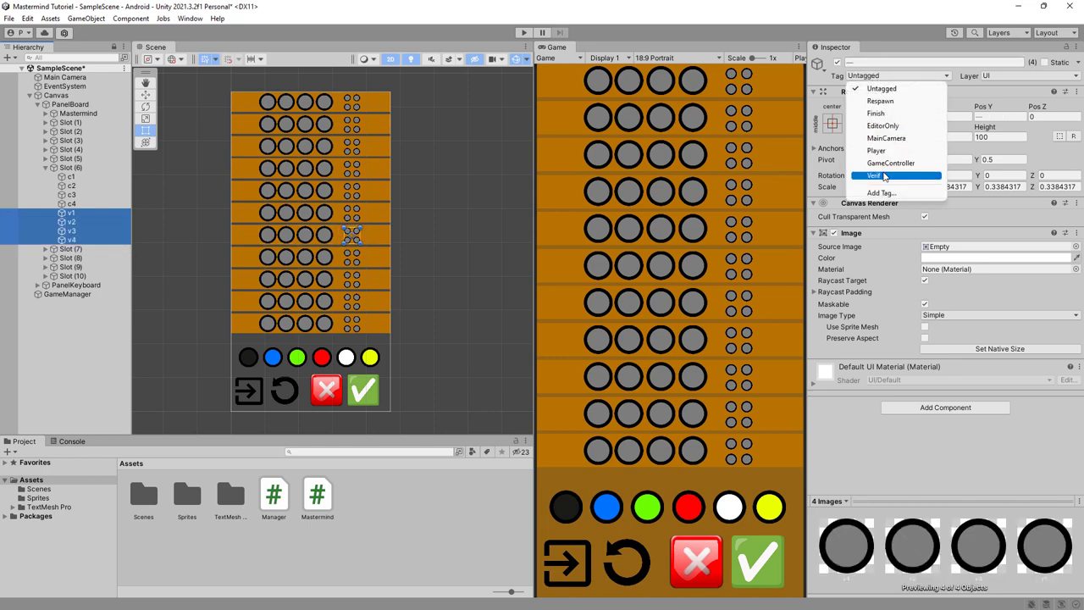
{"action": "left_click", "coordinate": [885, 170]}
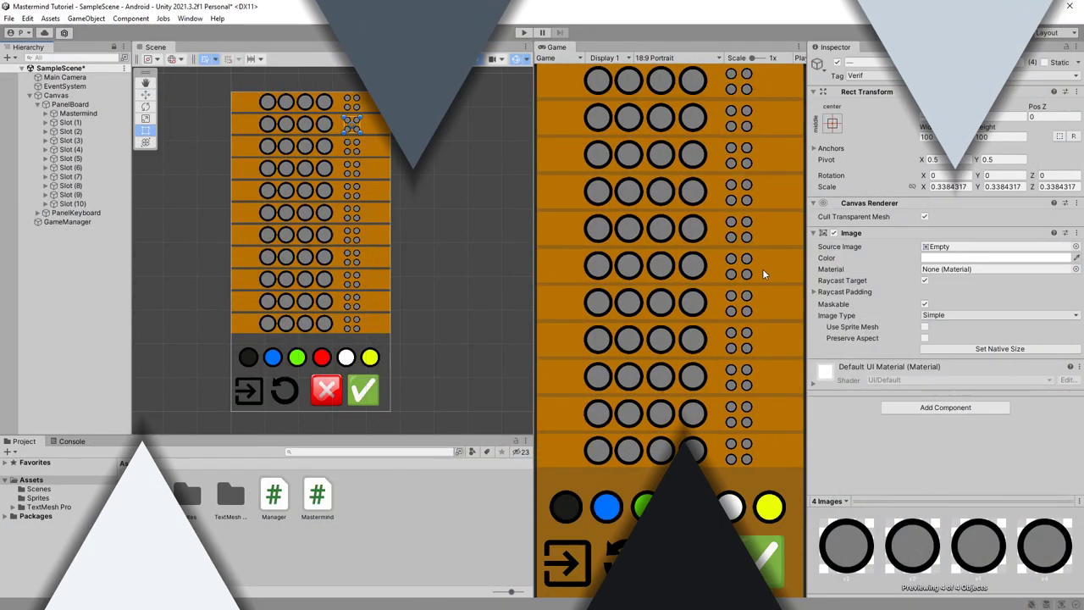
Select the Mastermind object under PanelBoard to show its colour sprites and Secret Code list.
{"action": "left_click", "coordinate": [78, 113]}
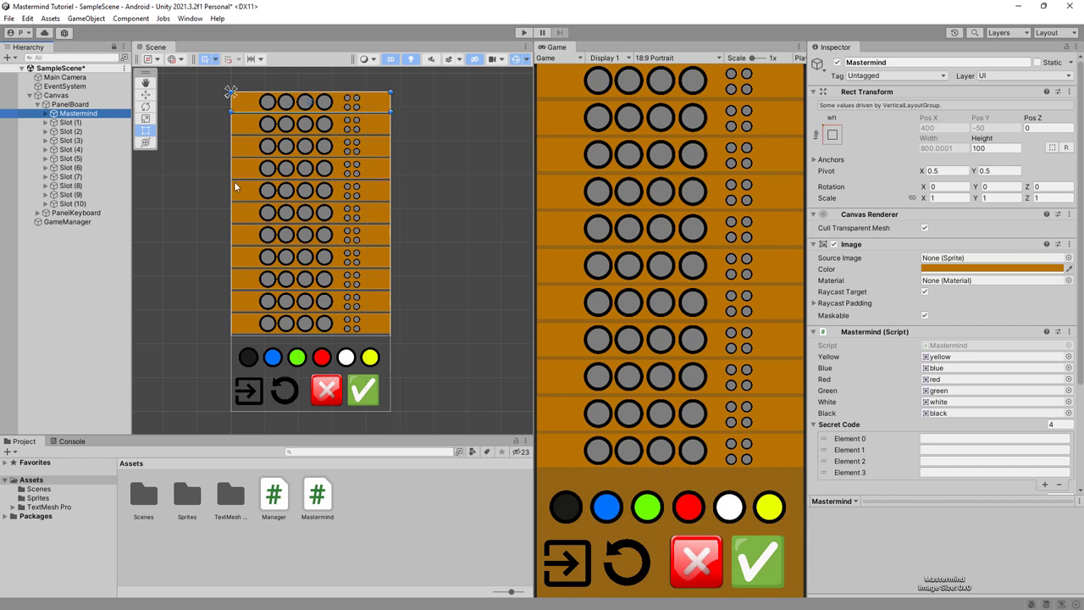
Under the gameSlot declaration in Manager.cs, add [SerializeField] GameObject[] gameVerif = new GameObject[4]; and save.
{"action": "double_click", "coordinate": [279, 504]}
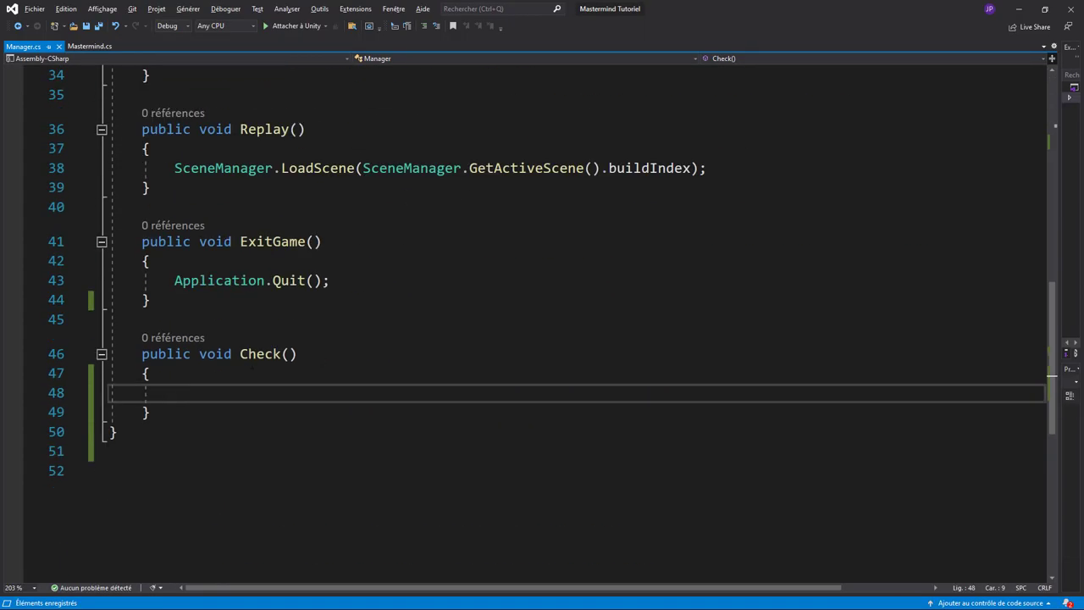
{"action": "scroll", "coordinate": [361, 385], "scroll_direction": "up", "scroll_amount": 6}
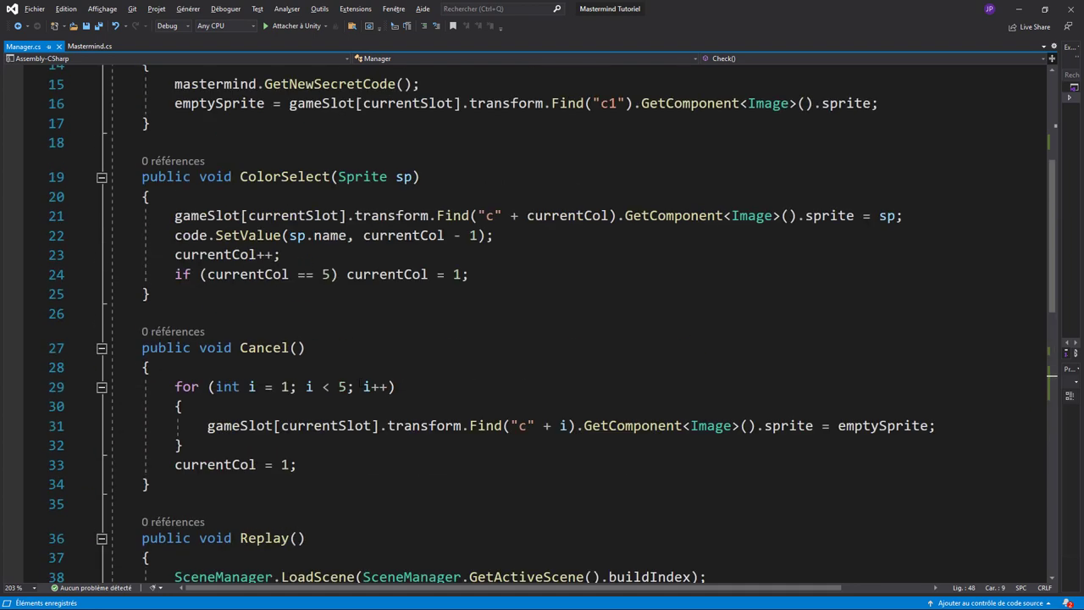
{"action": "scroll", "coordinate": [360, 386], "scroll_direction": "up", "scroll_amount": 5}
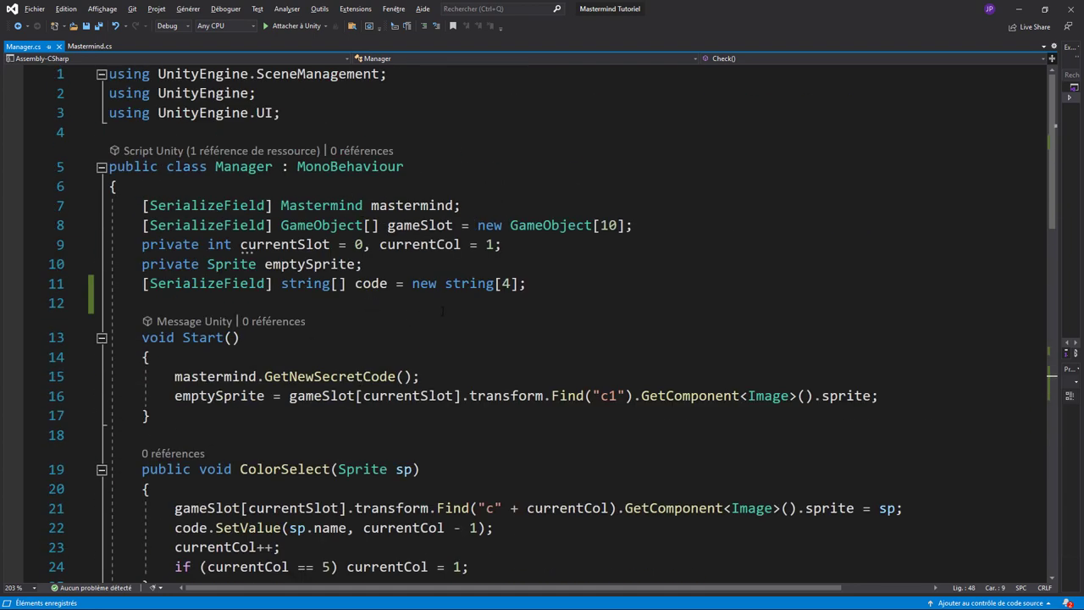
{"action": "left_click", "coordinate": [642, 226]}
{"action": "key", "text": "Return"}
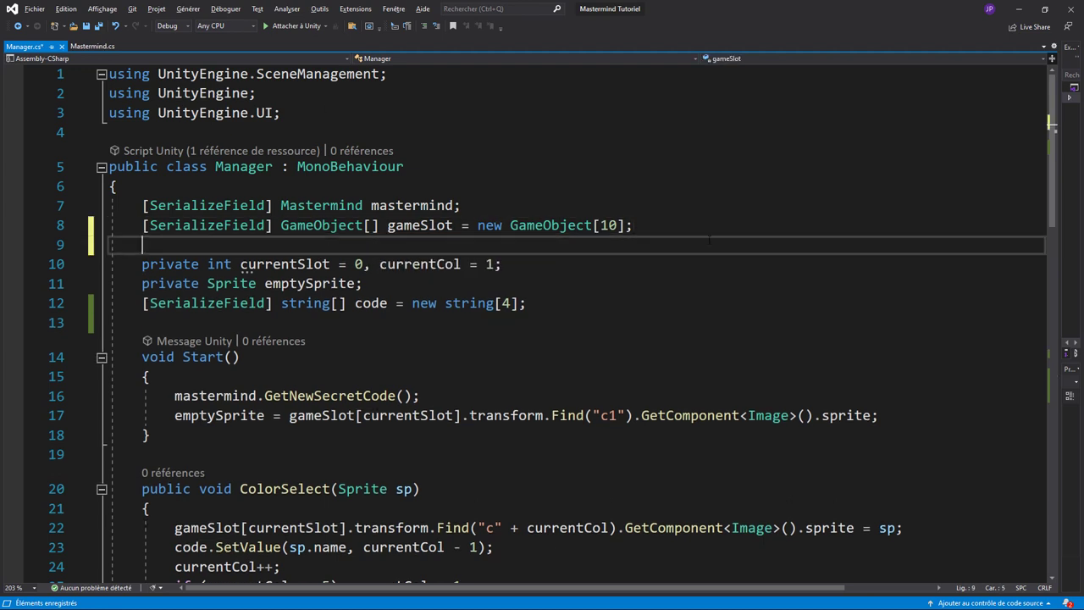
{"action": "type", "text": "[sd"}
{"action": "key", "text": "BackSpace"}
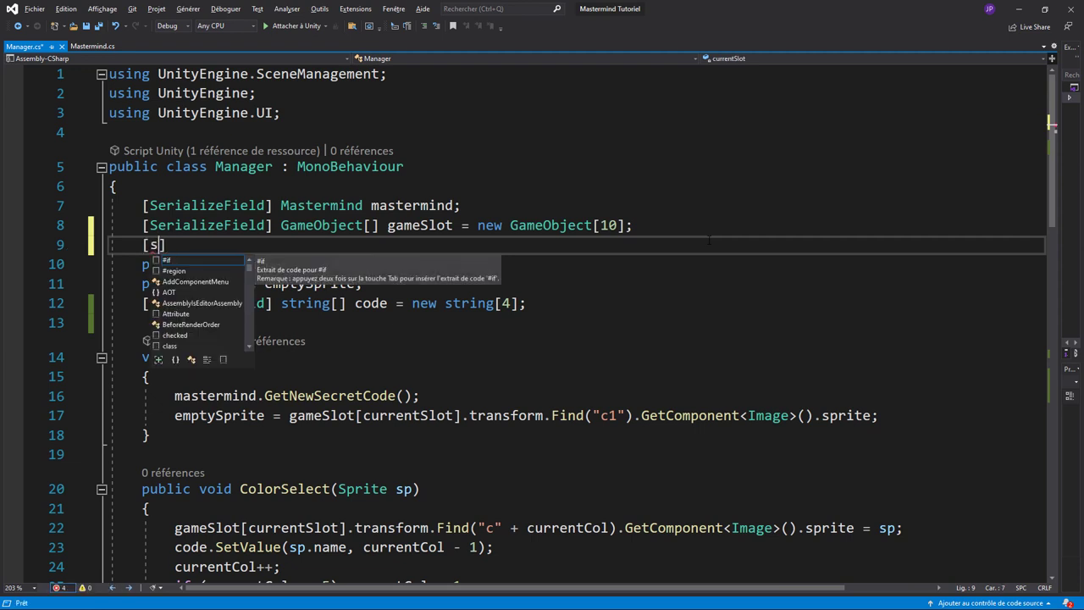
{"action": "type", "text": "ero"}
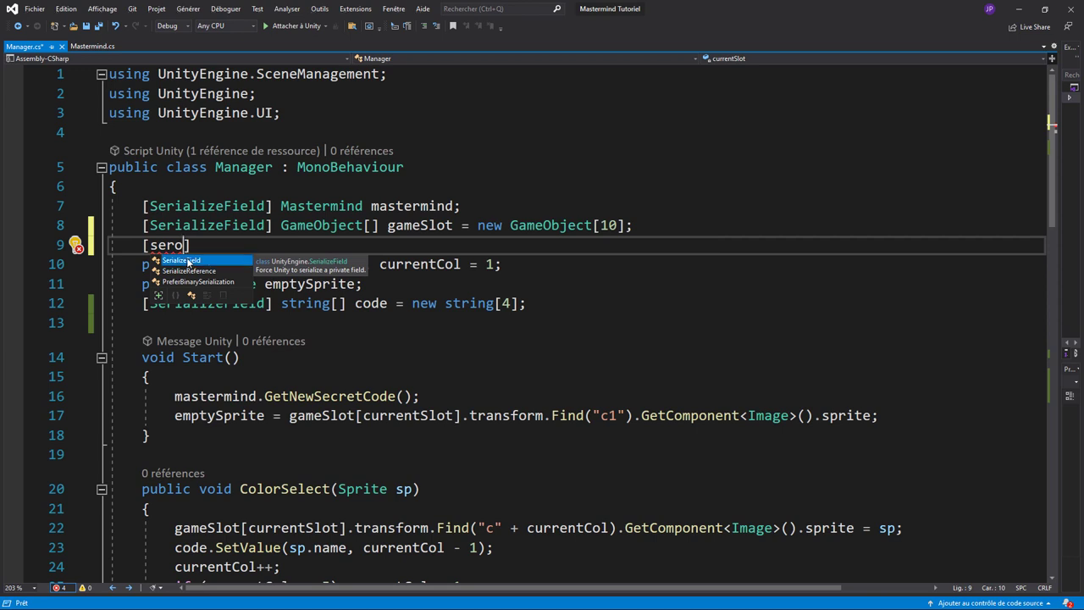
{"action": "key", "text": "Tab"}
{"action": "type", "text": "G"}
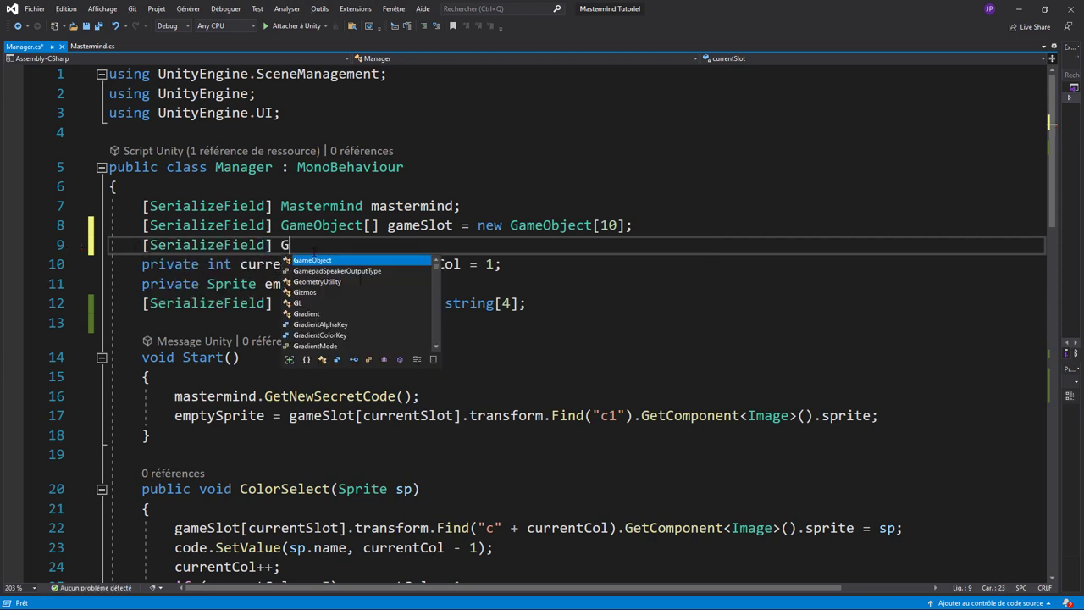
{"action": "type", "text": "a"}
{"action": "key", "text": "Tab"}
{"action": "type", "text": "["}
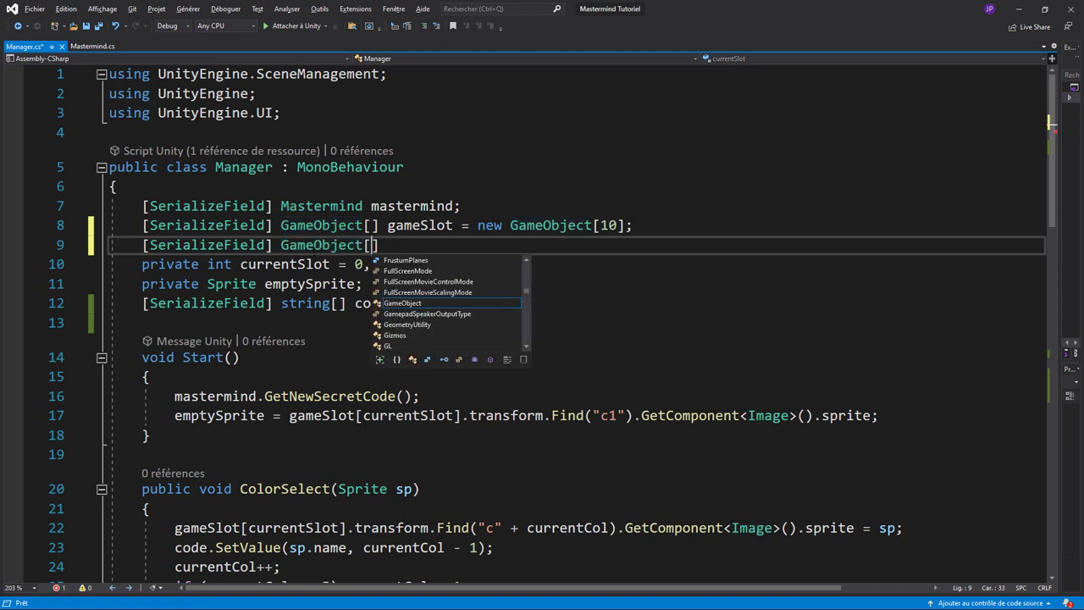
{"action": "type", "text": "]"}
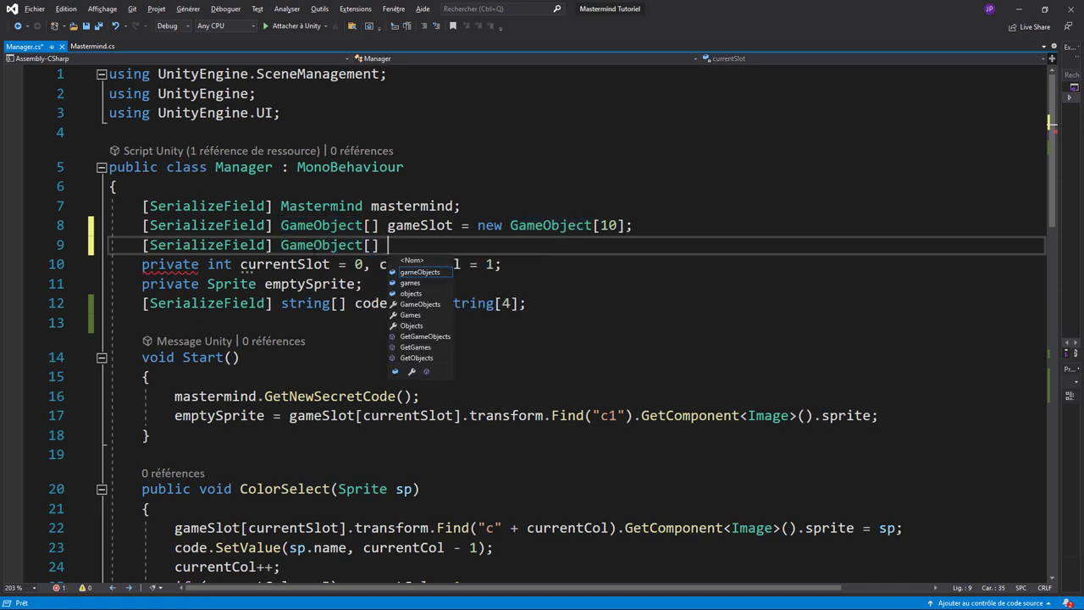
{"action": "type", "text": " g"}
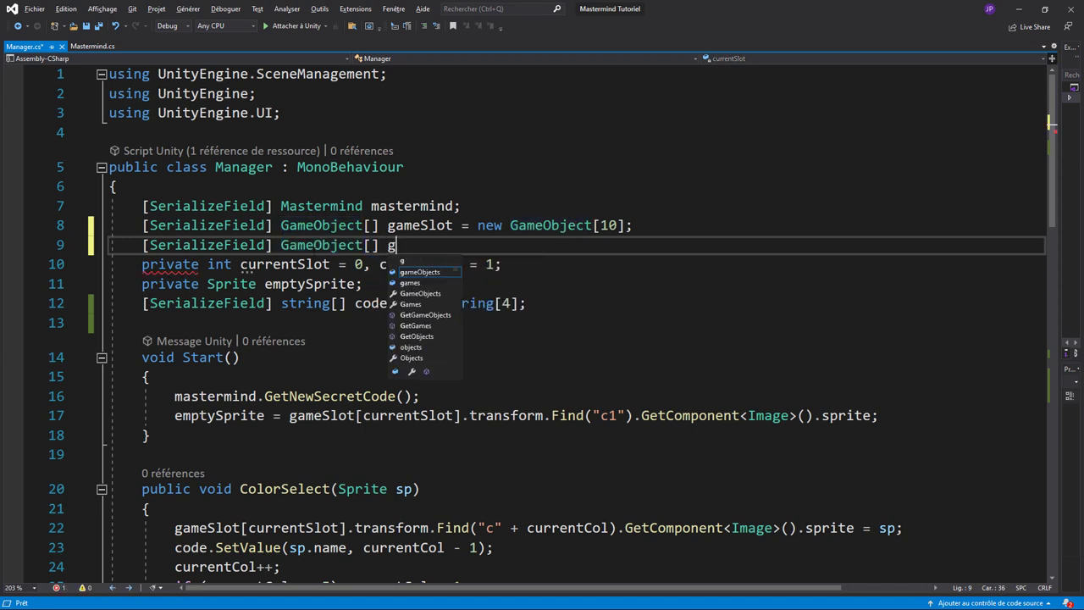
{"action": "type", "text": "ameVerif"}
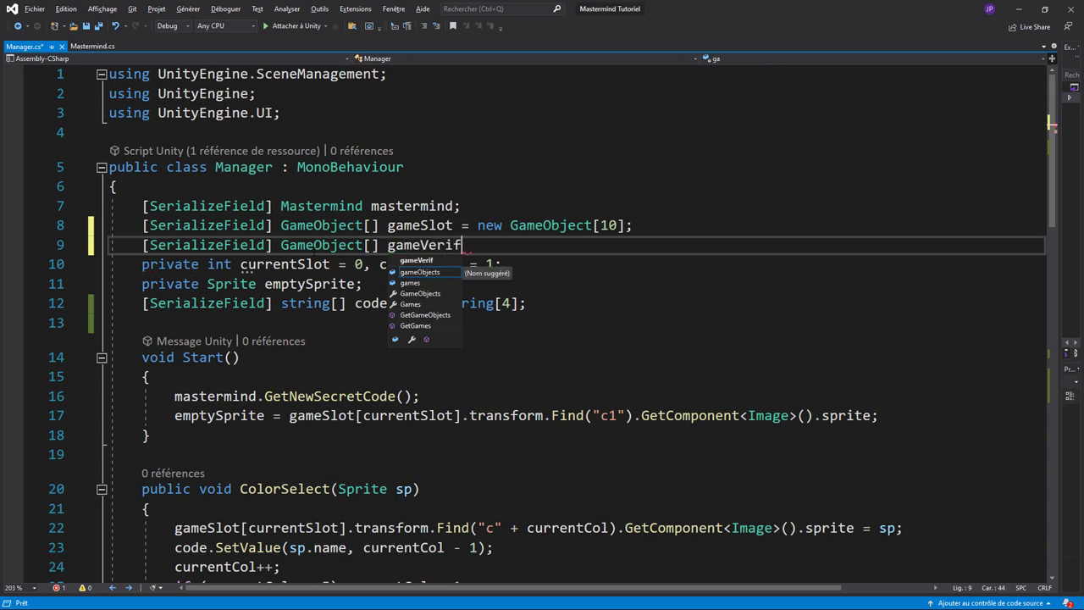
{"action": "type", "text": " = new "}
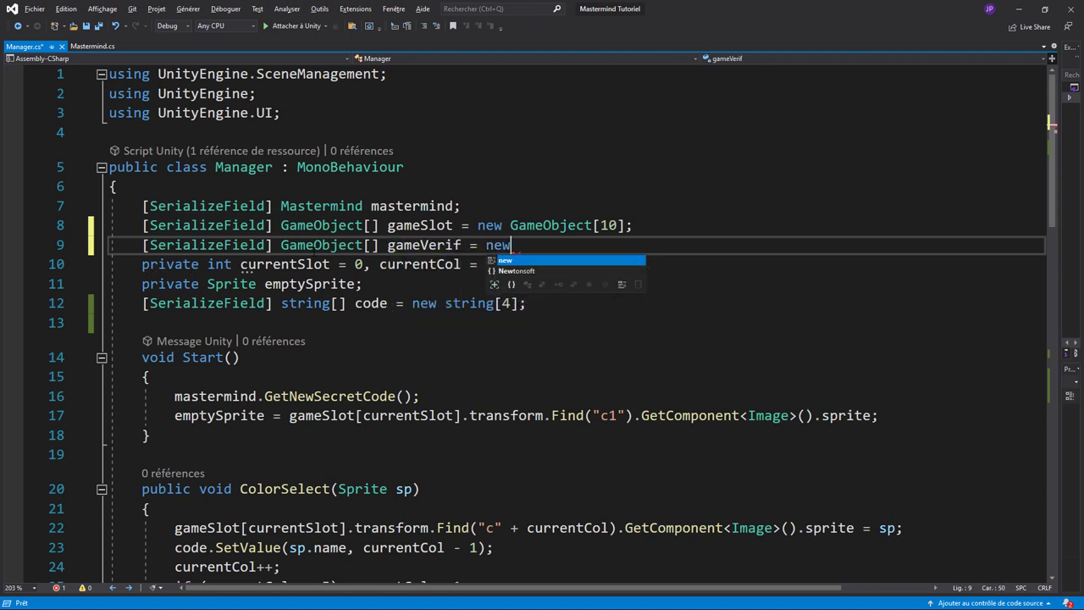
{"action": "type", "text": "GameObject"}
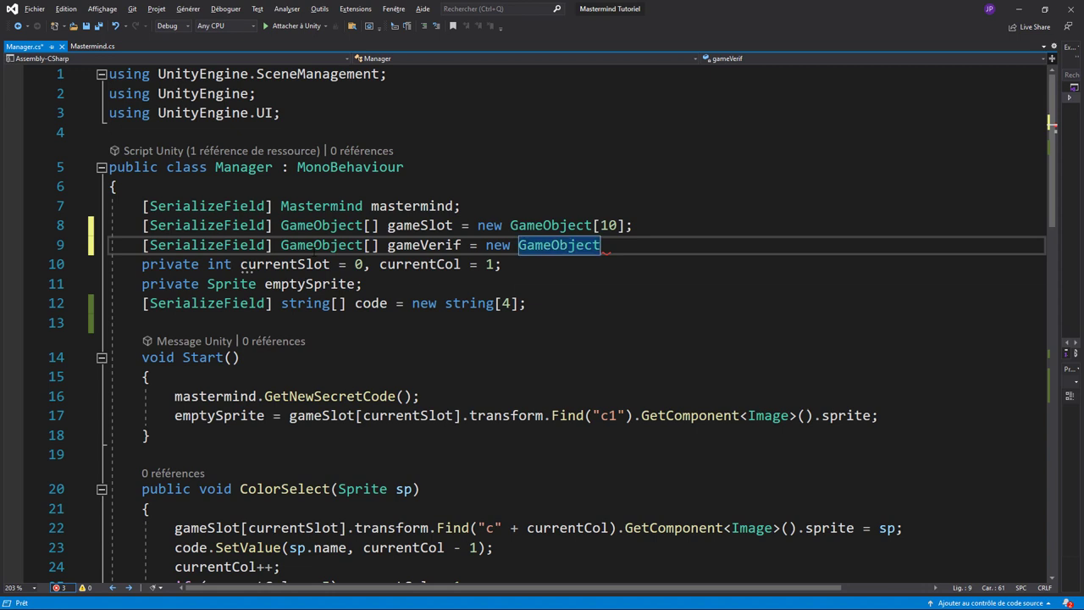
{"action": "type", "text": "[4]"}
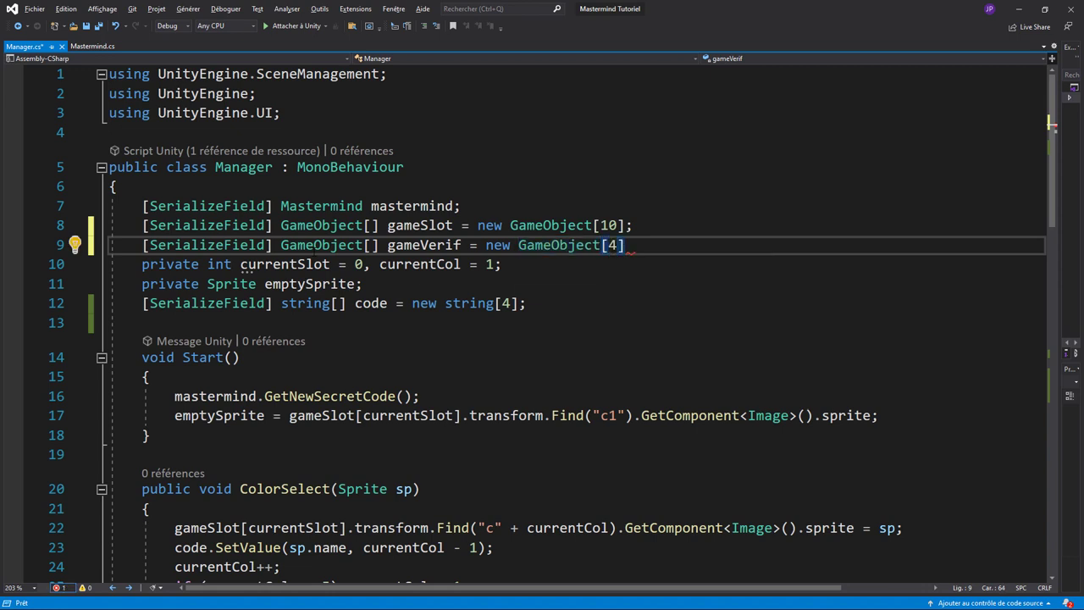
{"action": "type", "text": ";"}
{"action": "key", "text": "ctrl+s"}
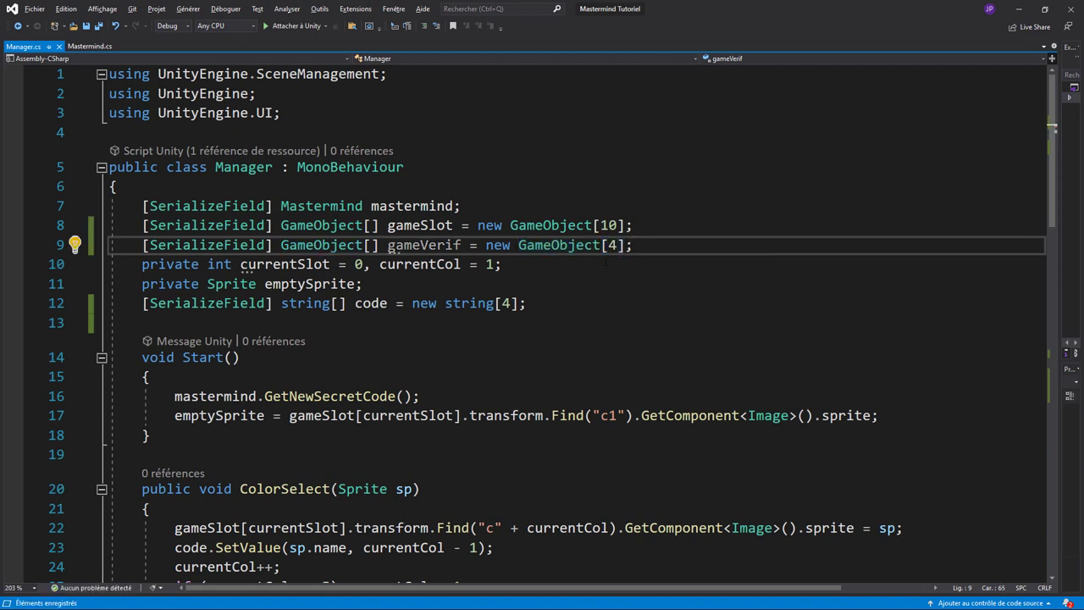
Write int x = 0; as the first line of the Check() method body.
{"action": "scroll", "coordinate": [356, 329], "scroll_direction": "down", "scroll_amount": 6}
{"action": "scroll", "coordinate": [339, 322], "scroll_direction": "down", "scroll_amount": 7}
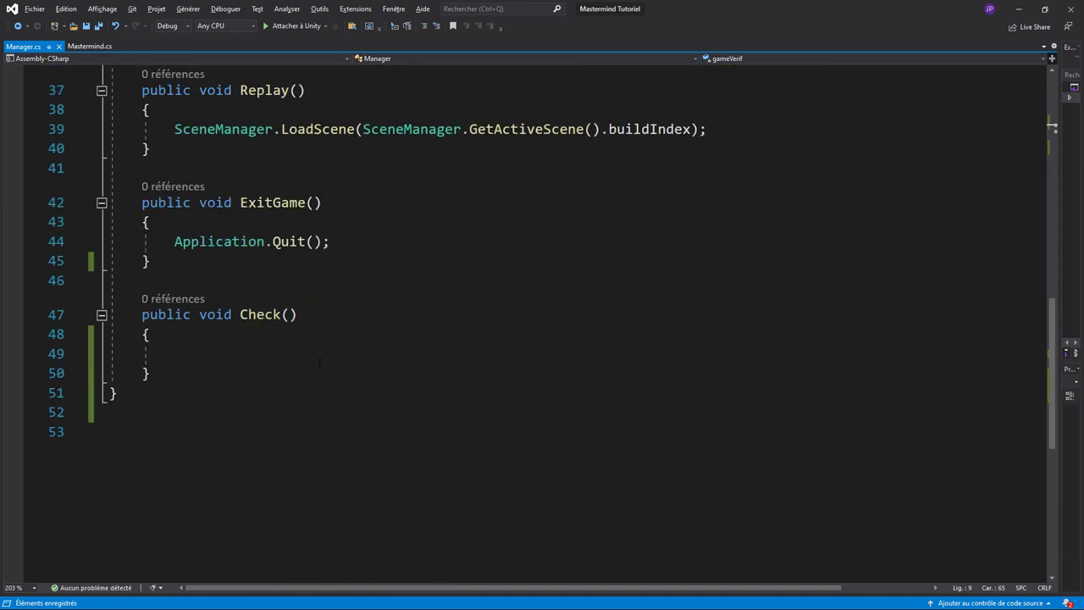
{"action": "left_click", "coordinate": [236, 295]}
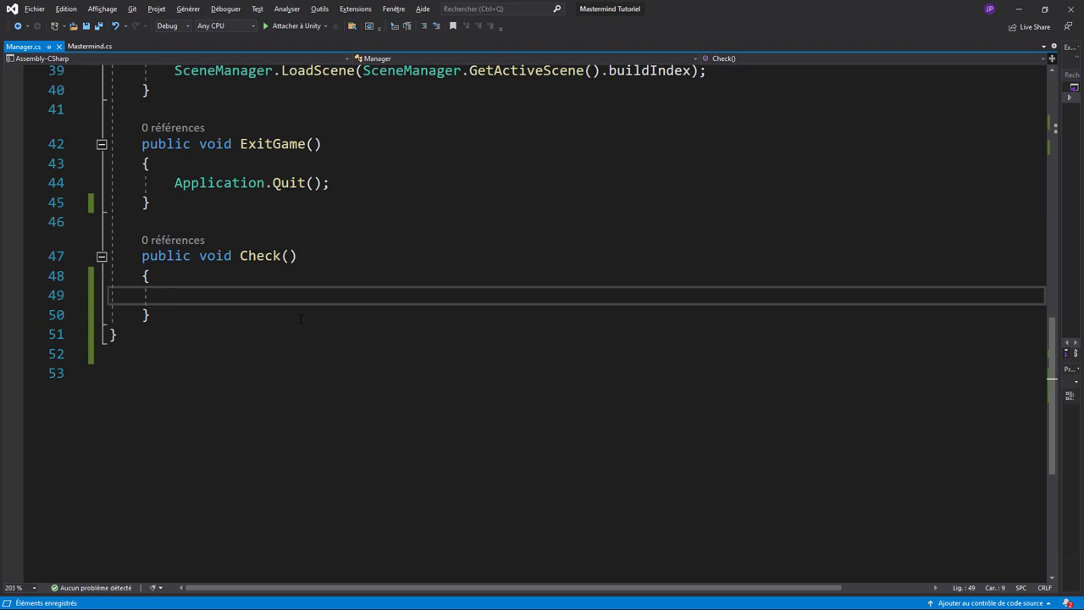
{"action": "type", "text": "int x"}
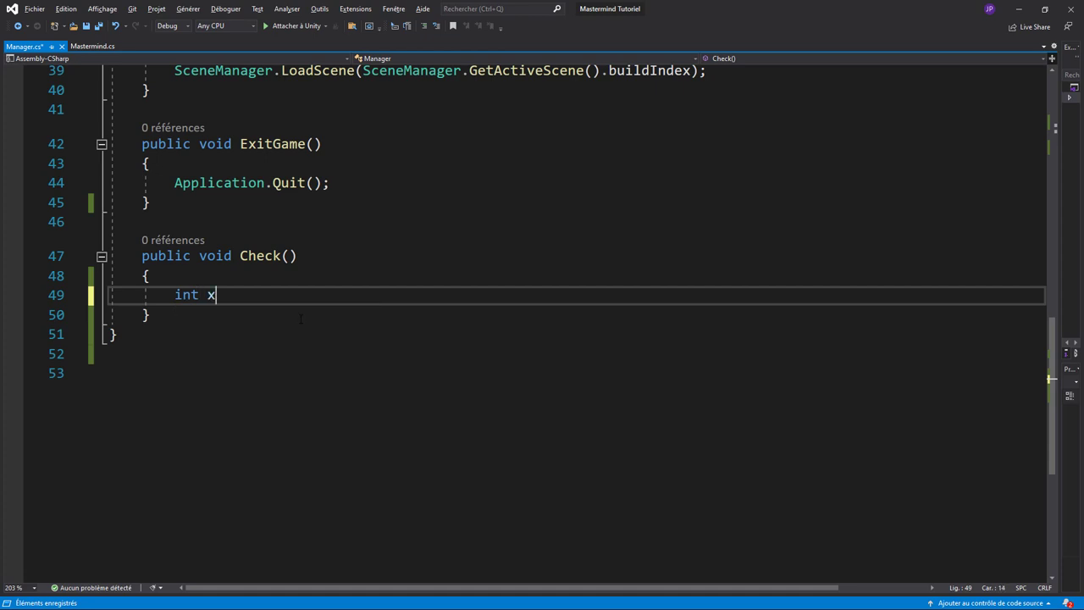
{"action": "type", "text": " = 0;"}
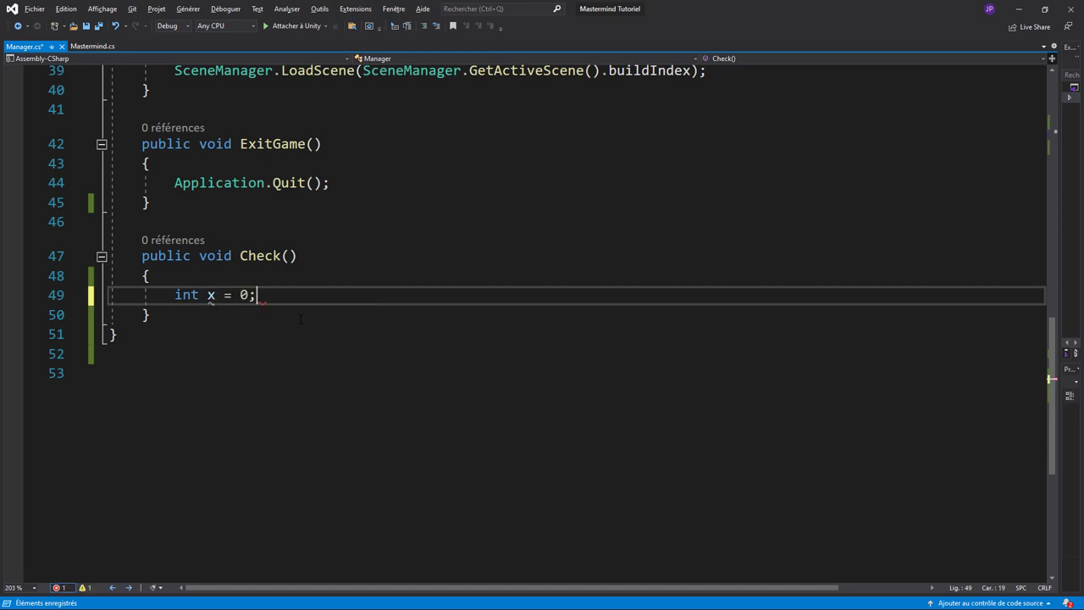
{"action": "key", "text": "Return"}
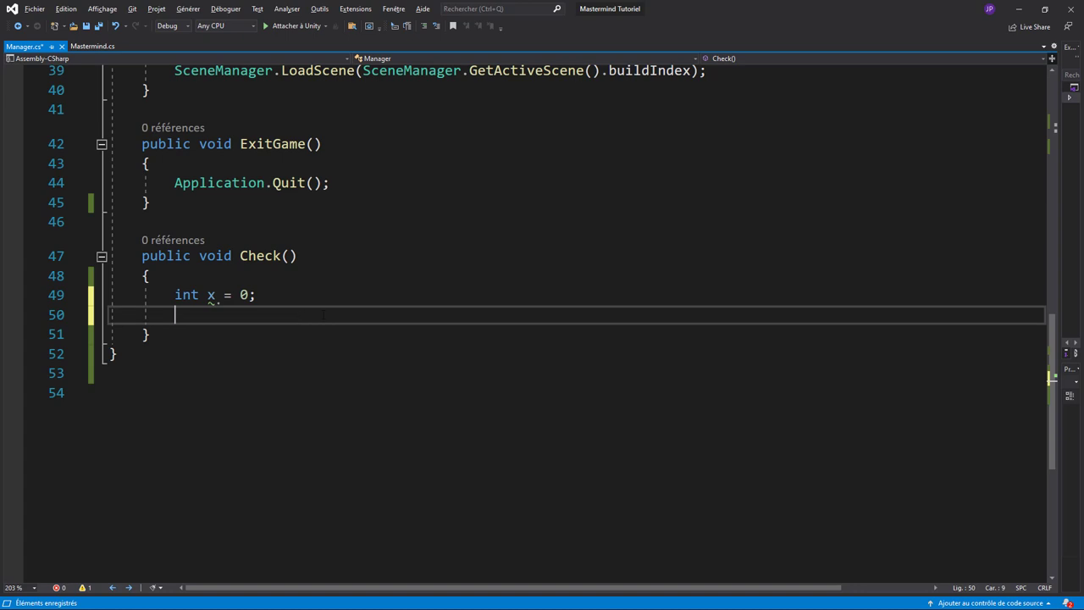
{"action": "scroll", "coordinate": [323, 315], "scroll_direction": "up", "scroll_amount": 4}
{"action": "scroll", "coordinate": [322, 315], "scroll_direction": "up", "scroll_amount": 4}
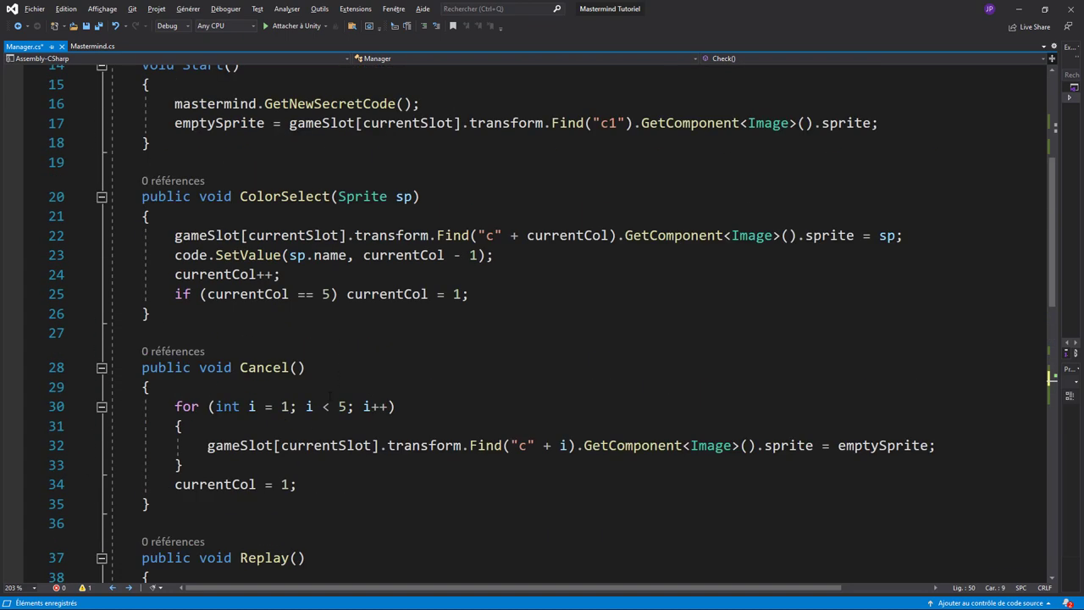
{"action": "left_click", "coordinate": [375, 445]}
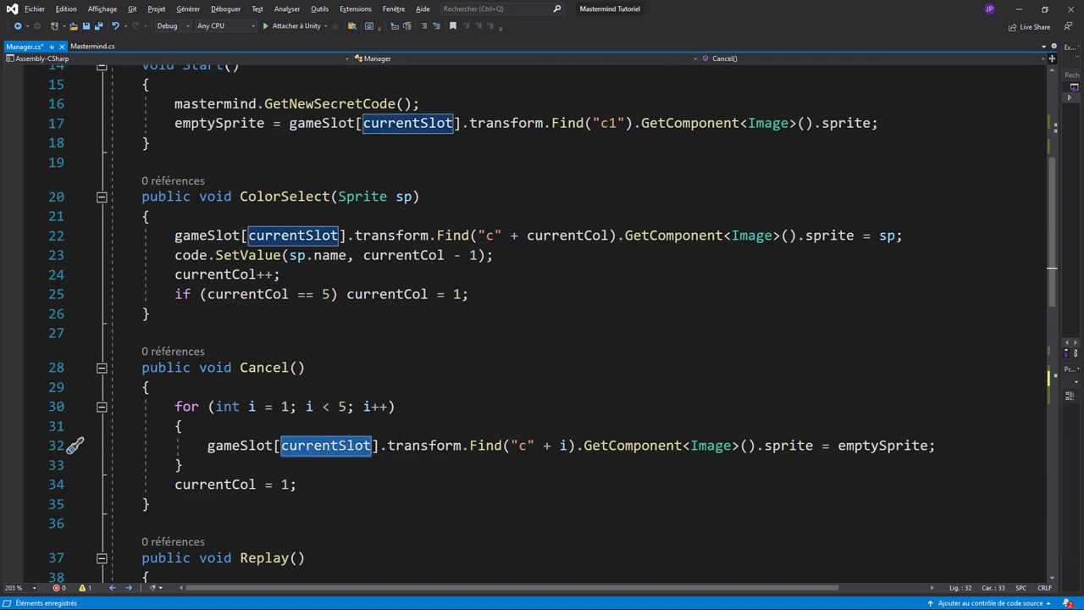
{"action": "scroll", "coordinate": [430, 349], "scroll_direction": "up", "scroll_amount": 5}
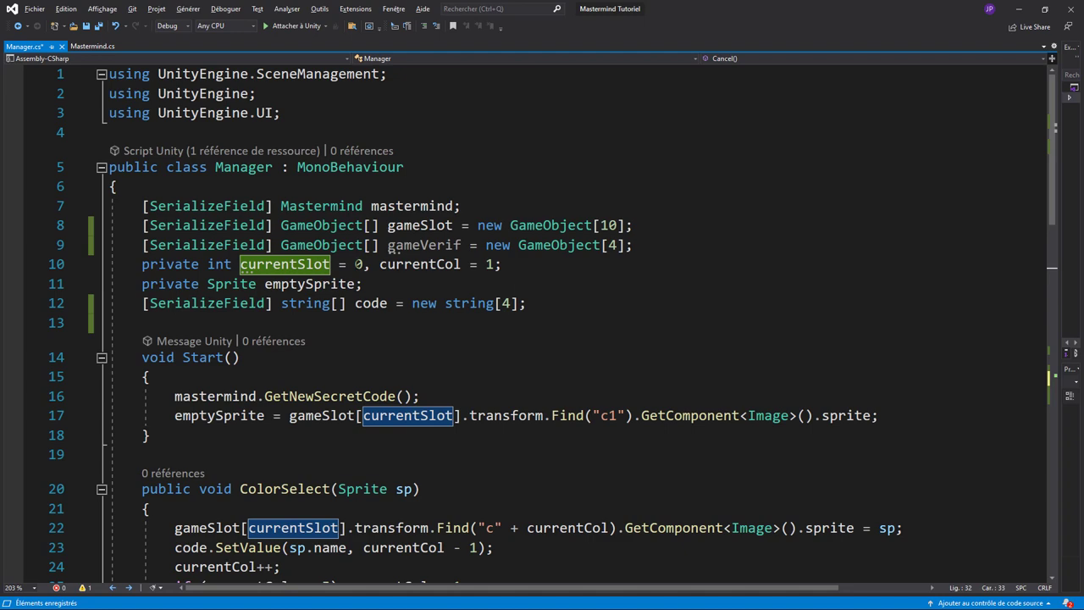
{"action": "key", "text": "alt+Tab"}
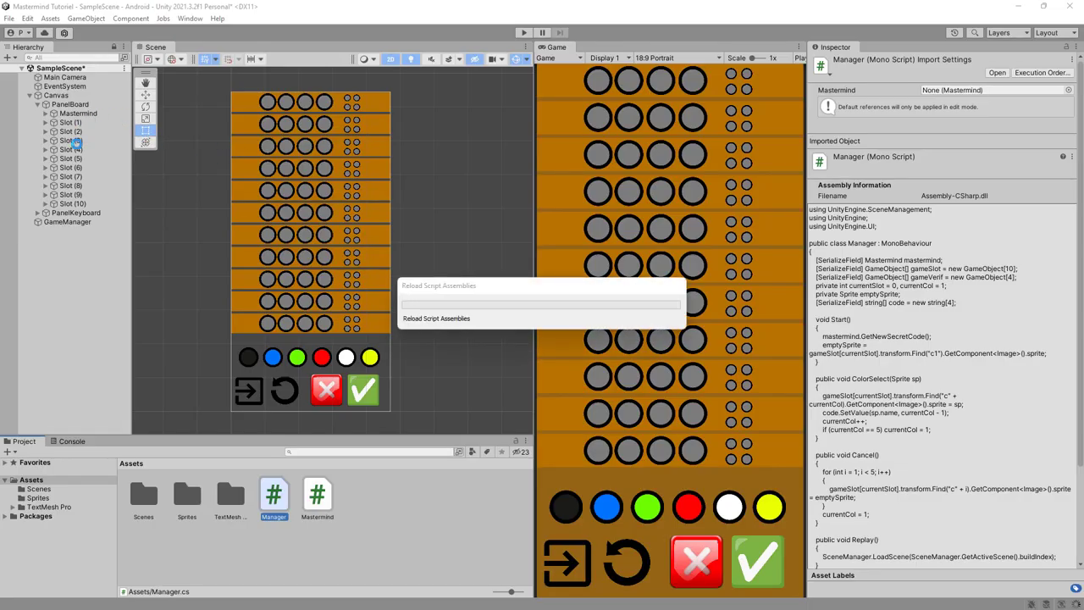
{"action": "left_click", "coordinate": [66, 224]}
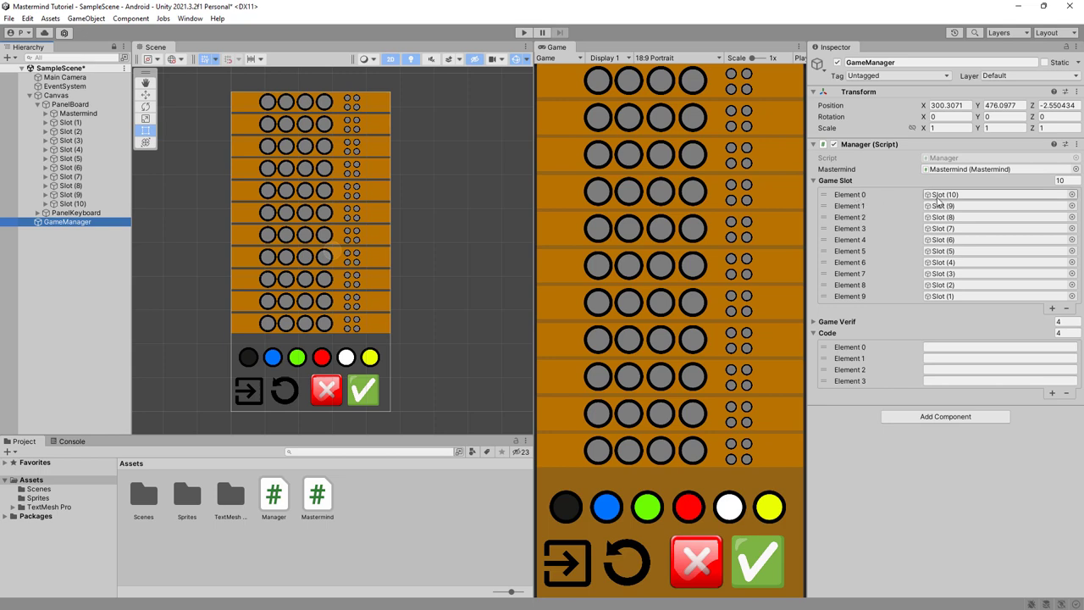
{"action": "key", "text": "alt+Tab"}
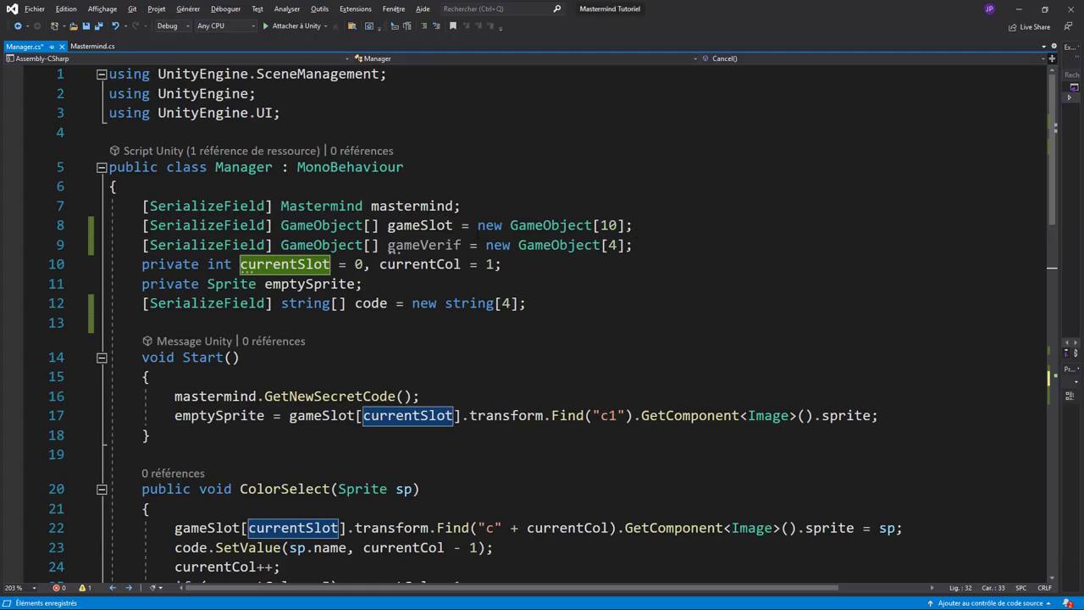
{"action": "left_click", "coordinate": [364, 265]}
{"action": "scroll", "coordinate": [418, 362], "scroll_direction": "down", "scroll_amount": 4}
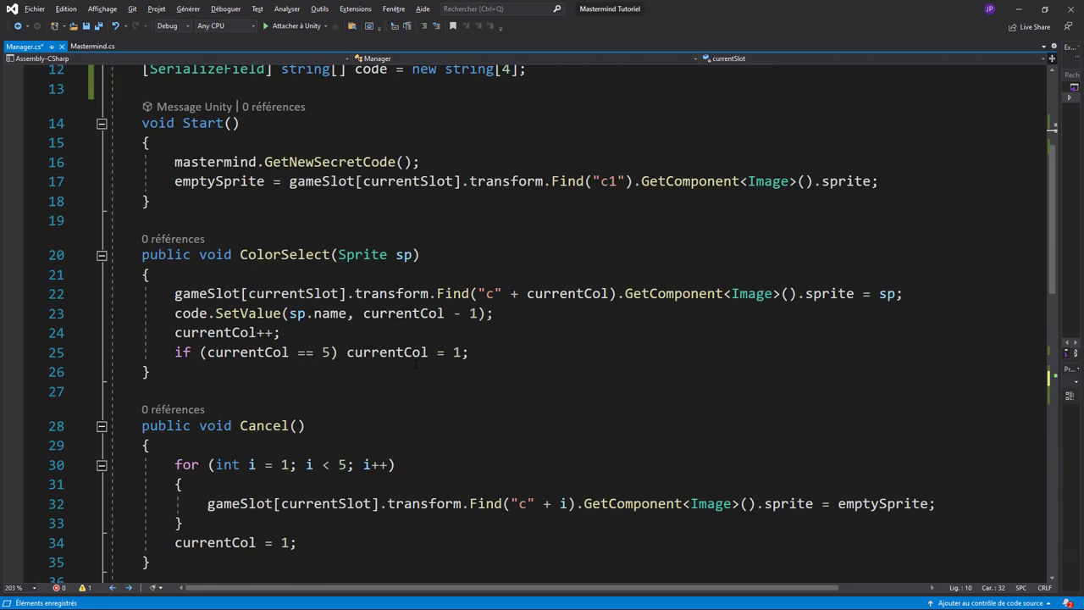
{"action": "scroll", "coordinate": [419, 362], "scroll_direction": "down", "scroll_amount": 3}
{"action": "scroll", "coordinate": [419, 362], "scroll_direction": "down", "scroll_amount": 4}
{"action": "scroll", "coordinate": [418, 363], "scroll_direction": "down", "scroll_amount": 2}
Insert a foreach loop in Check() with loop variable Transform child.
{"action": "left_click", "coordinate": [454, 374]}
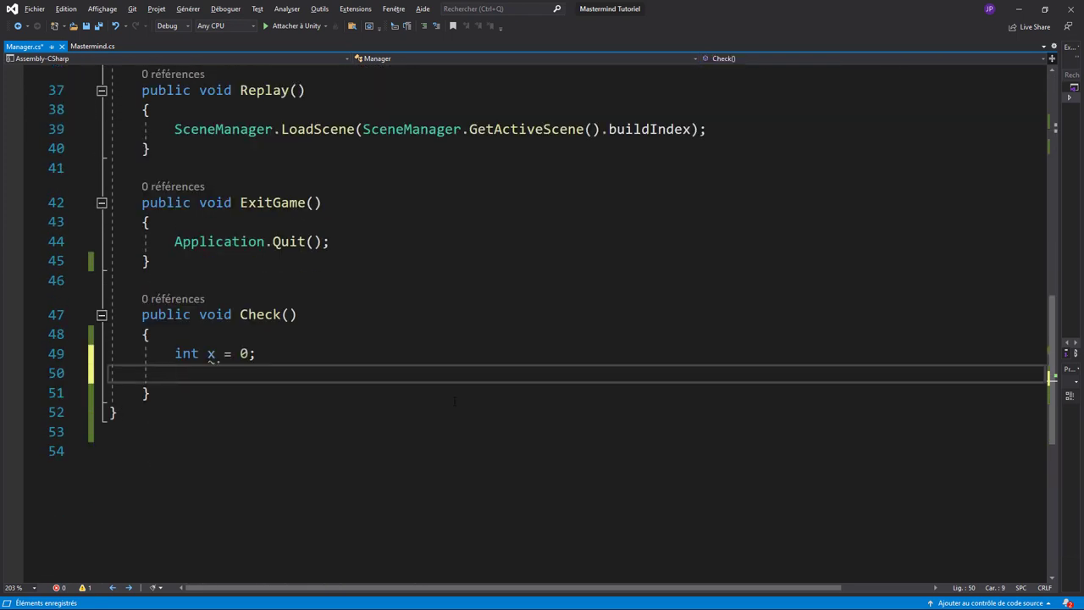
{"action": "type", "text": "fore"}
{"action": "key", "text": "Tab"}
{"action": "key", "text": "Tab"}
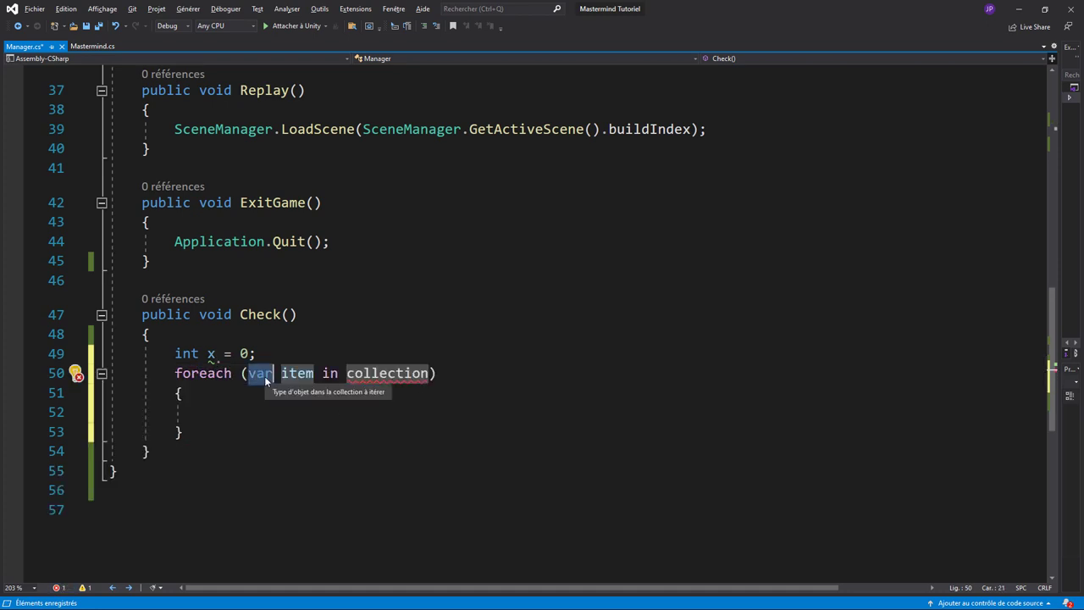
{"action": "type", "text": "Tra"}
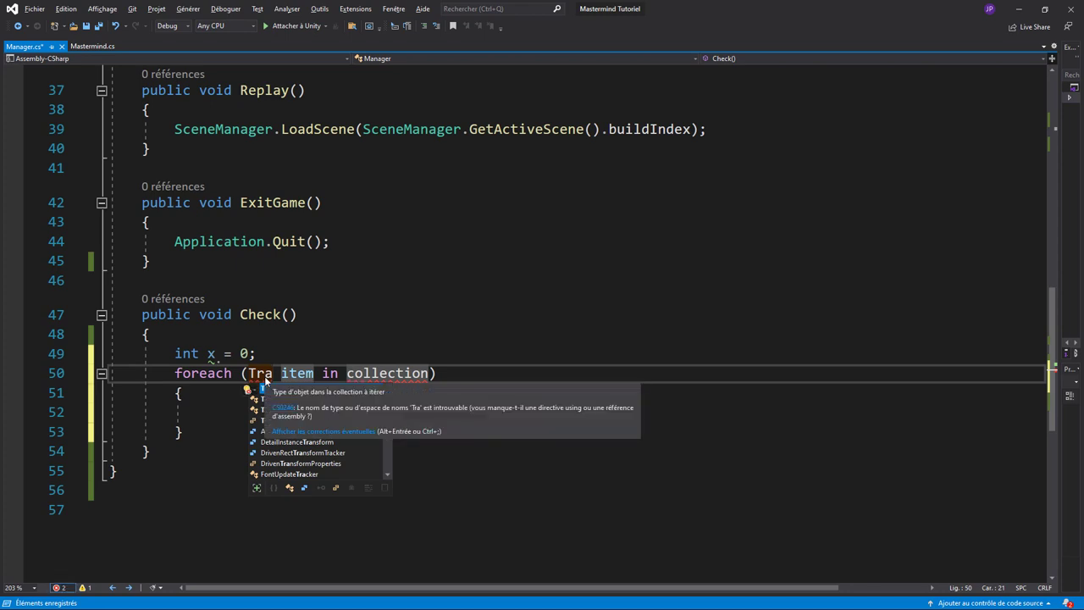
{"action": "key", "text": "Escape"}
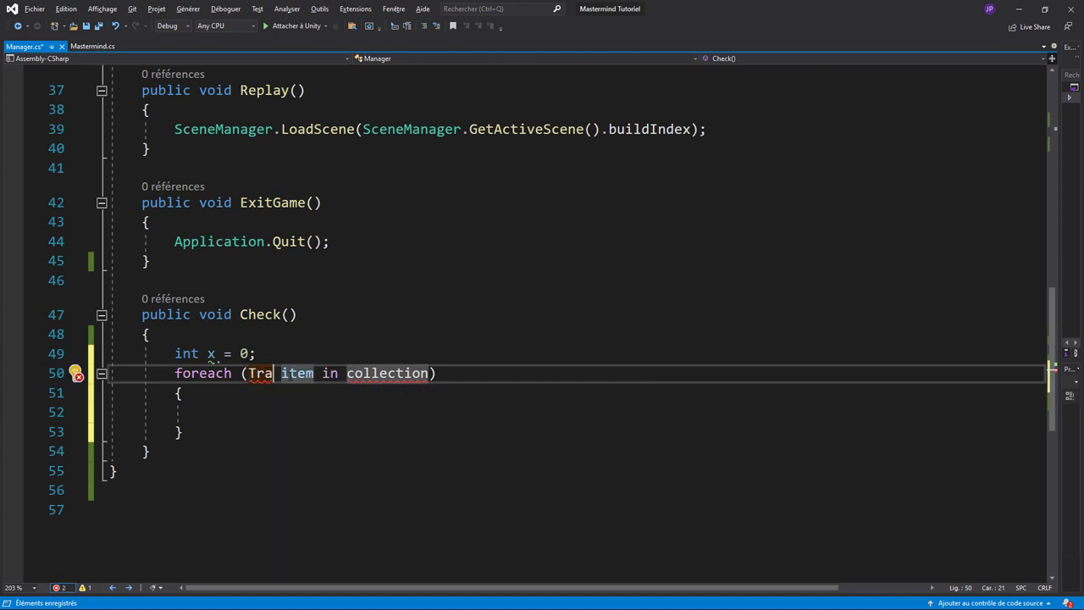
{"action": "key", "text": "BackSpace"}
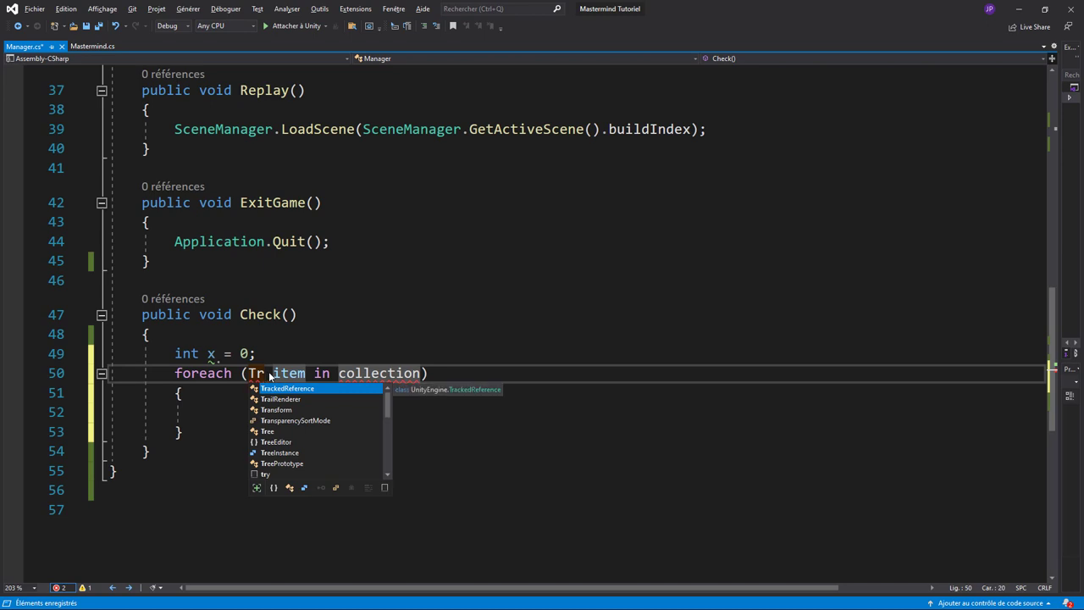
{"action": "key", "text": "Down"}
{"action": "key", "text": "Down"}
{"action": "key", "text": "Tab"}
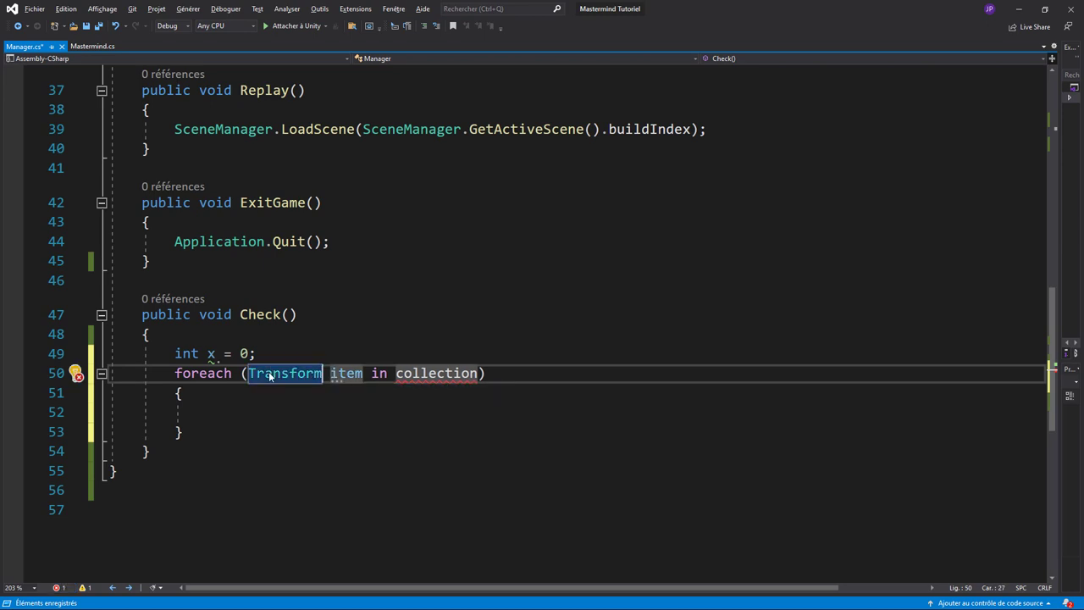
{"action": "key", "text": "Tab"}
{"action": "key", "text": "BackSpace"}
{"action": "type", "text": "ch"}
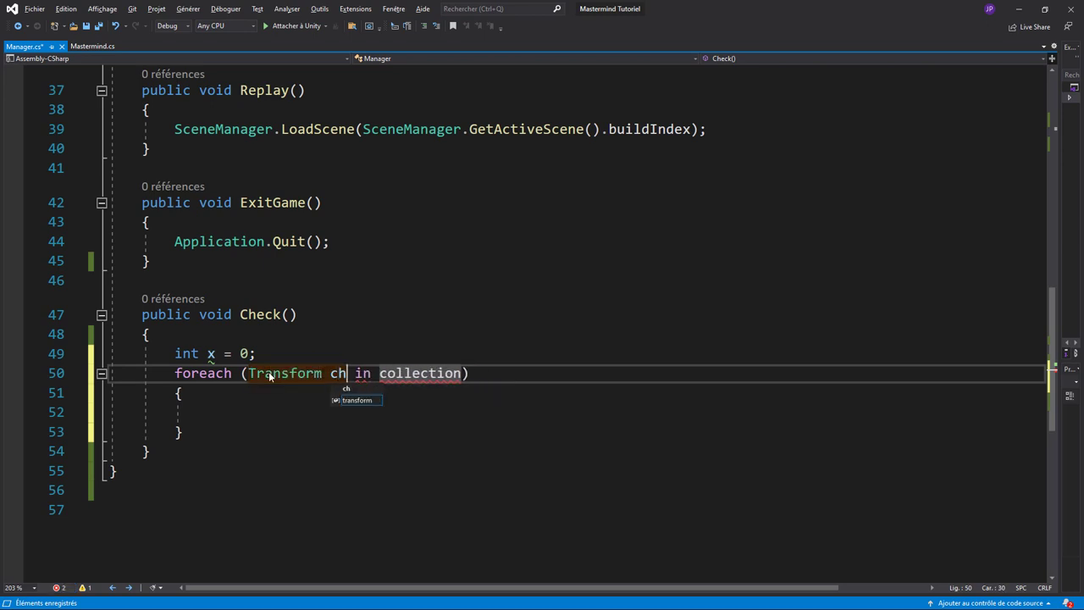
{"action": "type", "text": "ild"}
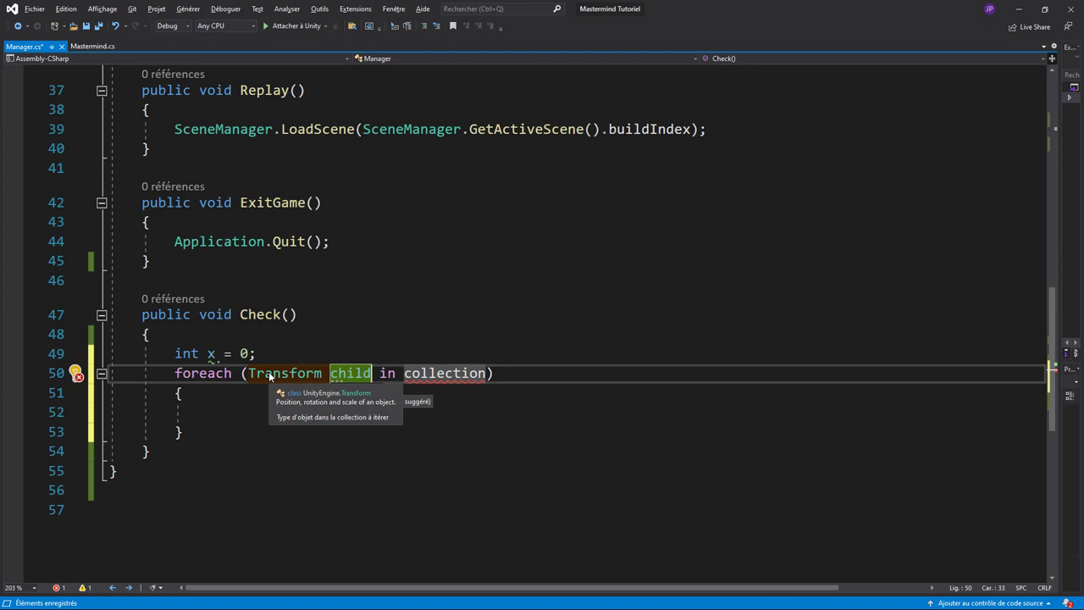
Use gameSlot[currentSlot].transform as the loop's collection and move into the loop body.
{"action": "key", "text": "Right"}
{"action": "key", "text": "Right"}
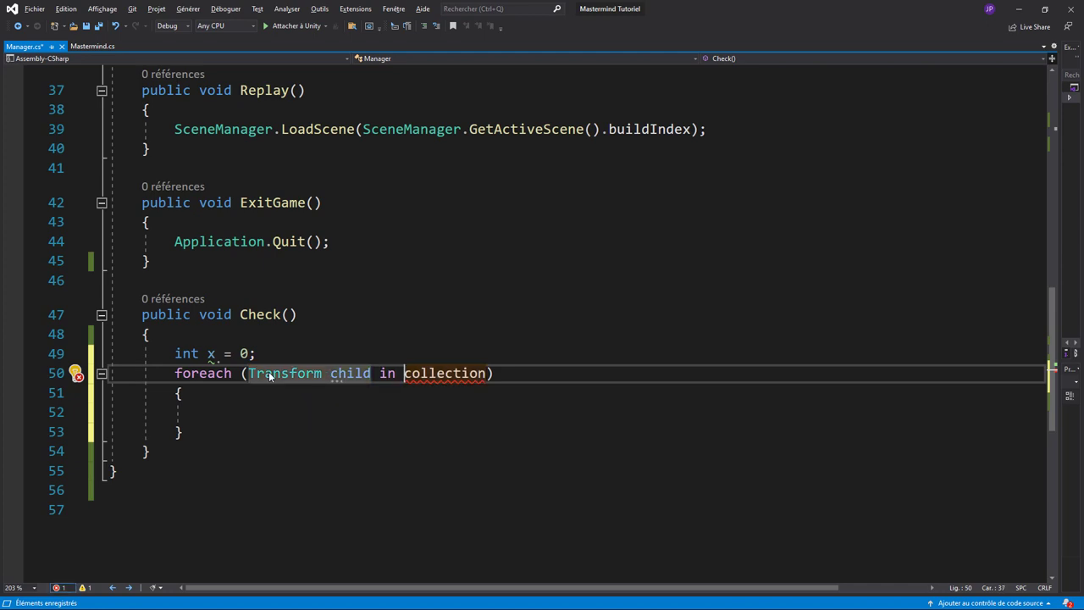
{"action": "key", "text": "Right"}
{"action": "key", "text": "Right"}
{"action": "key", "text": "Delete"}
{"action": "key", "text": "Delete"}
{"action": "key", "text": "Delete"}
{"action": "key", "text": "Delete"}
{"action": "key", "text": "Delete"}
{"action": "key", "text": "Delete"}
{"action": "key", "text": "Delete"}
{"action": "key", "text": "Delete"}
{"action": "key", "text": "Delete"}
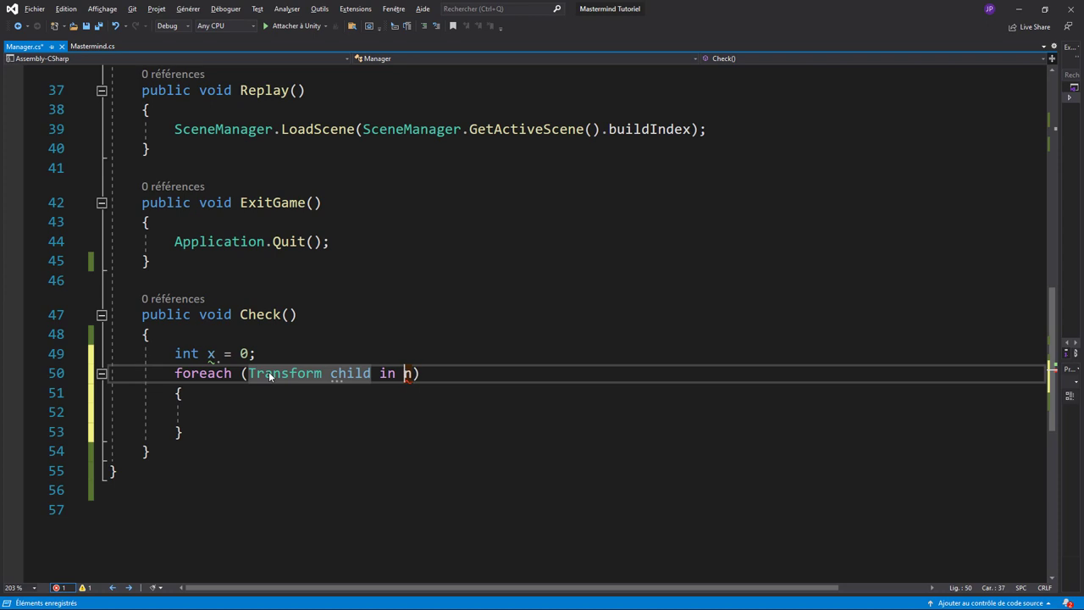
{"action": "key", "text": "Delete"}
{"action": "type", "text": "G"}
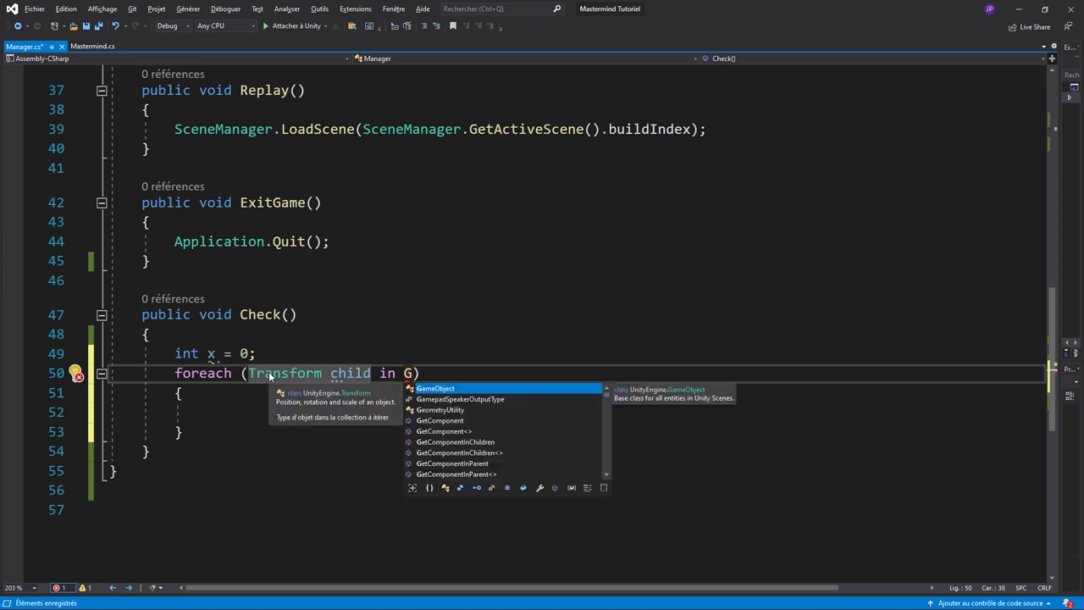
{"action": "type", "text": "a"}
{"action": "key", "text": "Down"}
{"action": "key", "text": "Down"}
{"action": "key", "text": "Down"}
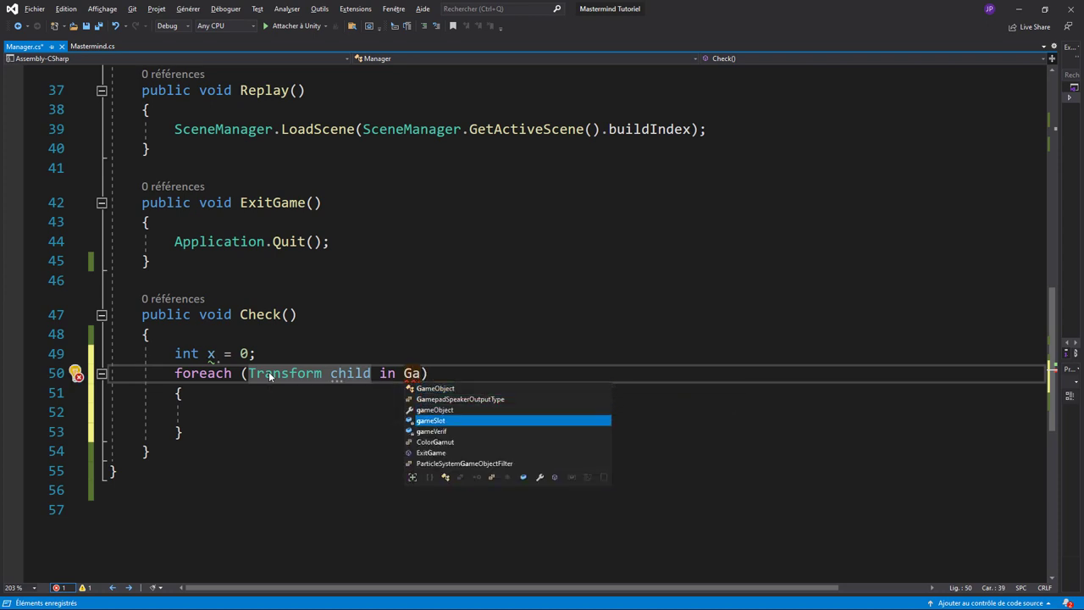
{"action": "key", "text": "Tab"}
{"action": "type", "text": "["}
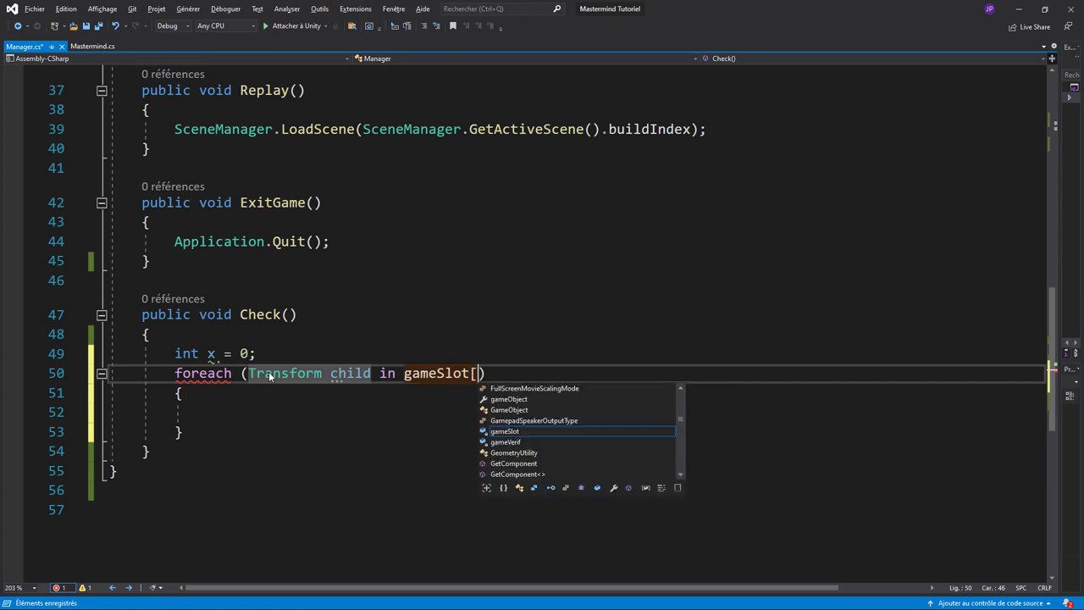
{"action": "type", "text": "cu"}
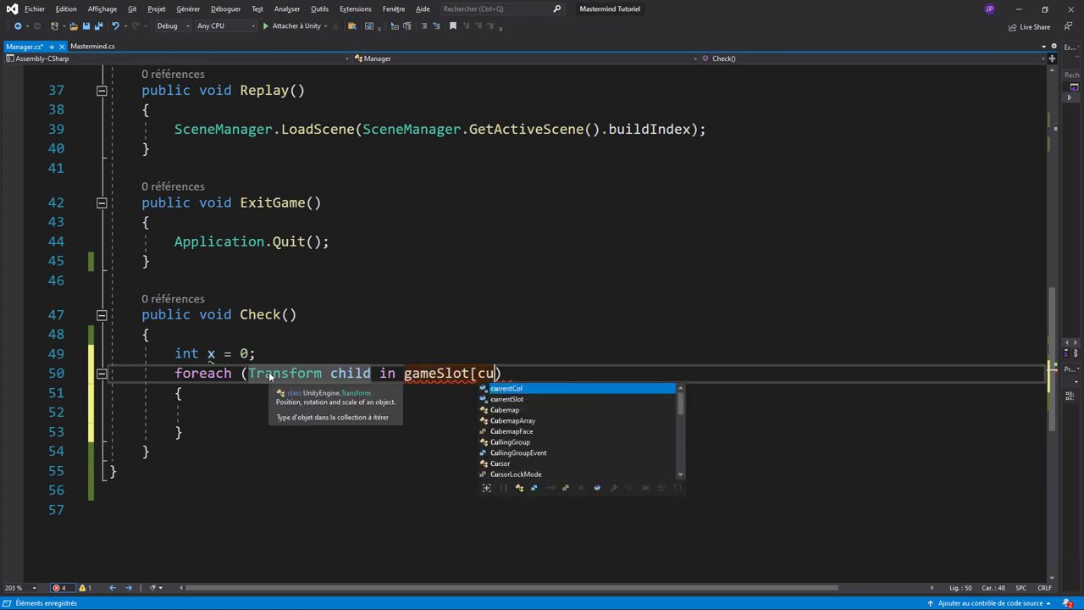
{"action": "key", "text": "Tab"}
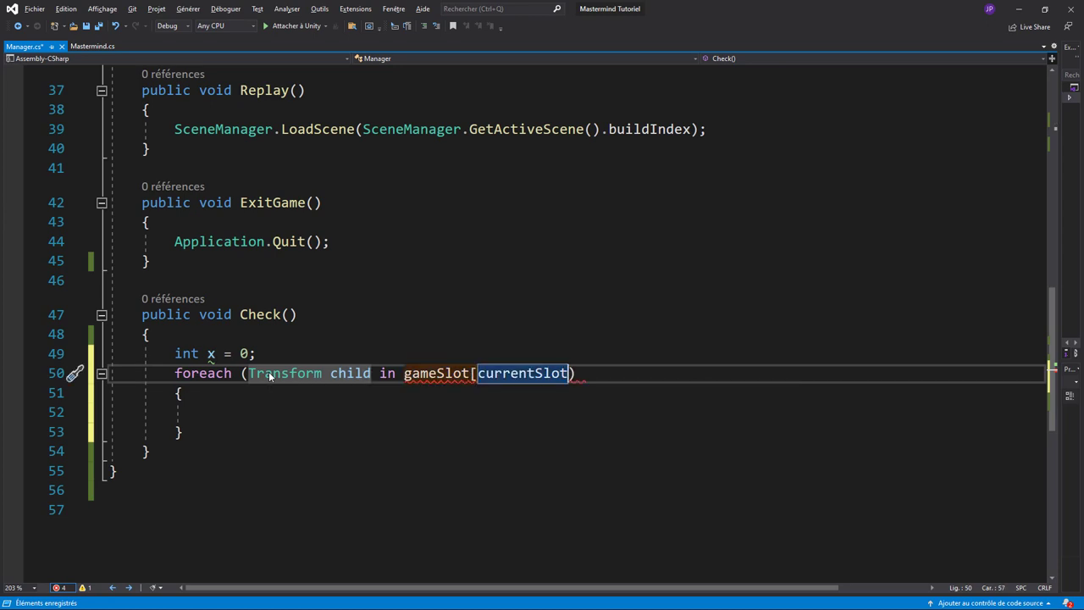
{"action": "type", "text": "]."}
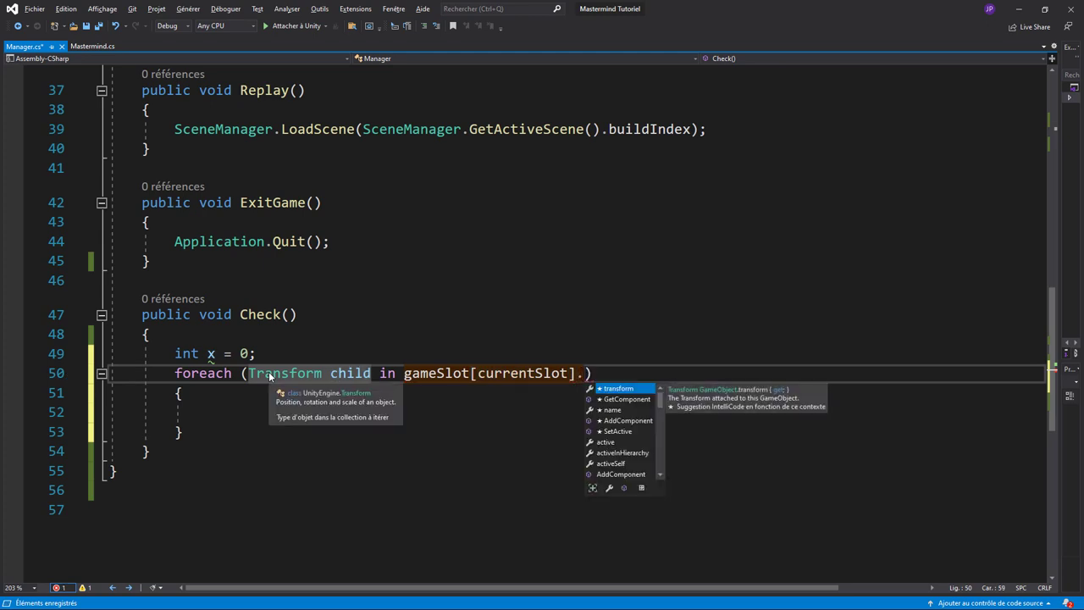
{"action": "key", "text": "Tab"}
{"action": "key", "text": "Down"}
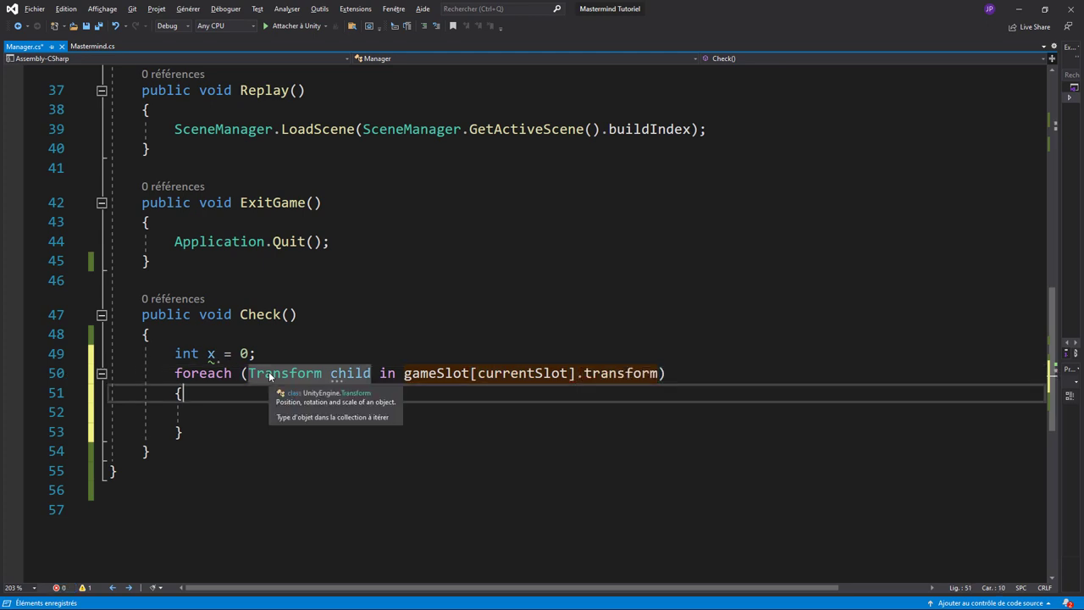
{"action": "key", "text": "Down"}
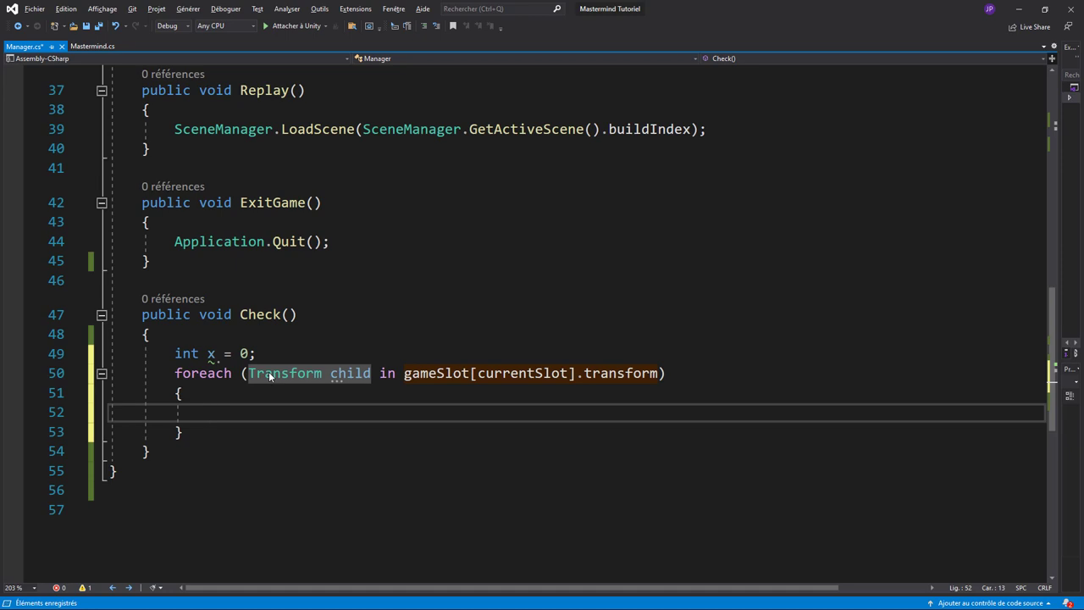
Inside the loop, add an if (child.tag == "Verif") block with opening brace.
{"action": "type", "text": "if(chi"}
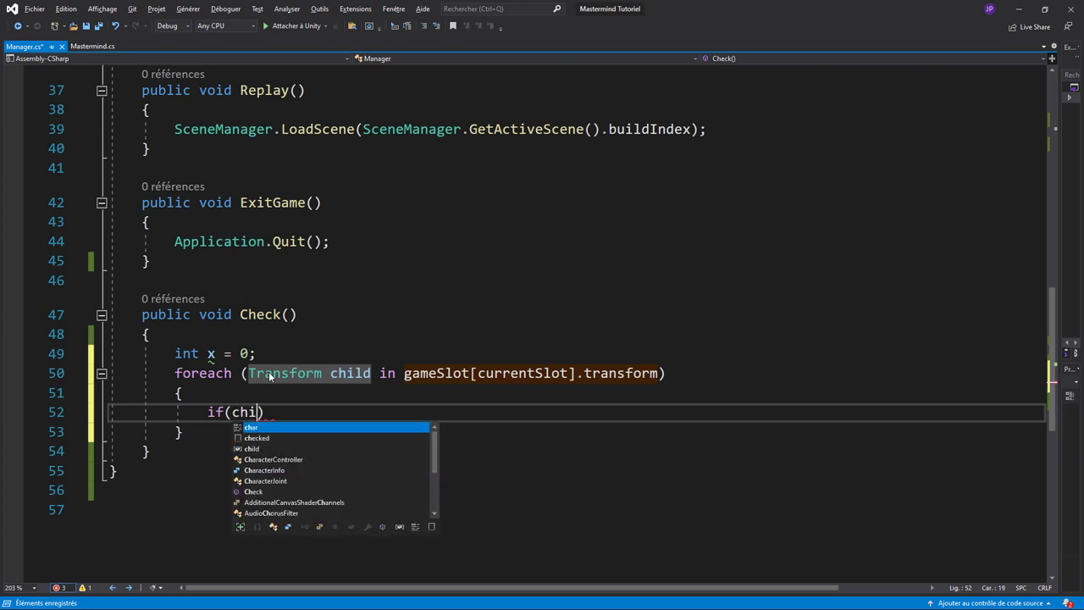
{"action": "key", "text": "Tab"}
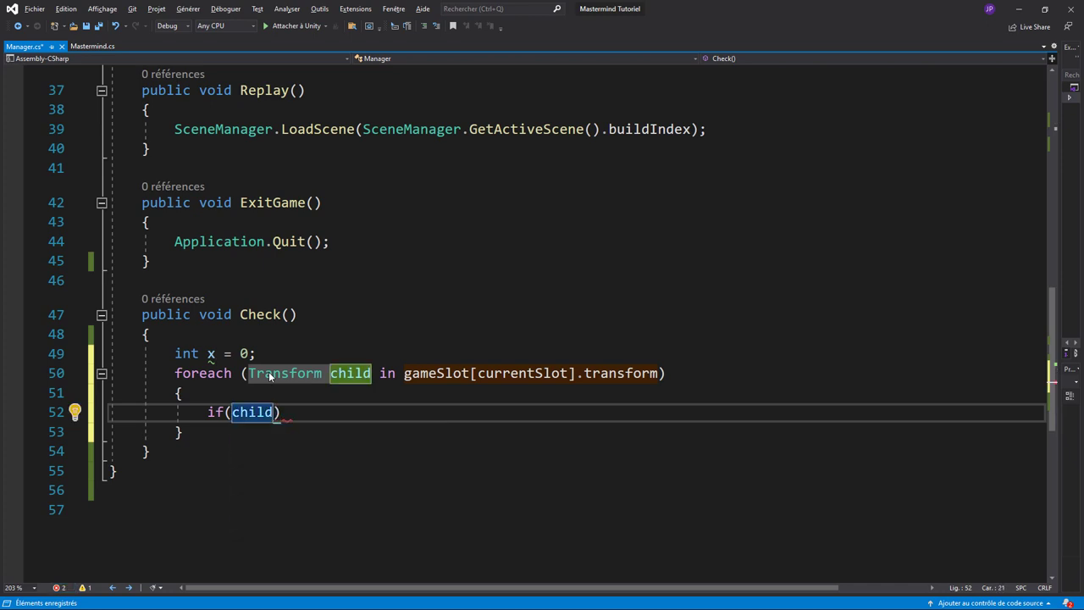
{"action": "type", "text": ".t"}
{"action": "key", "text": "Tab"}
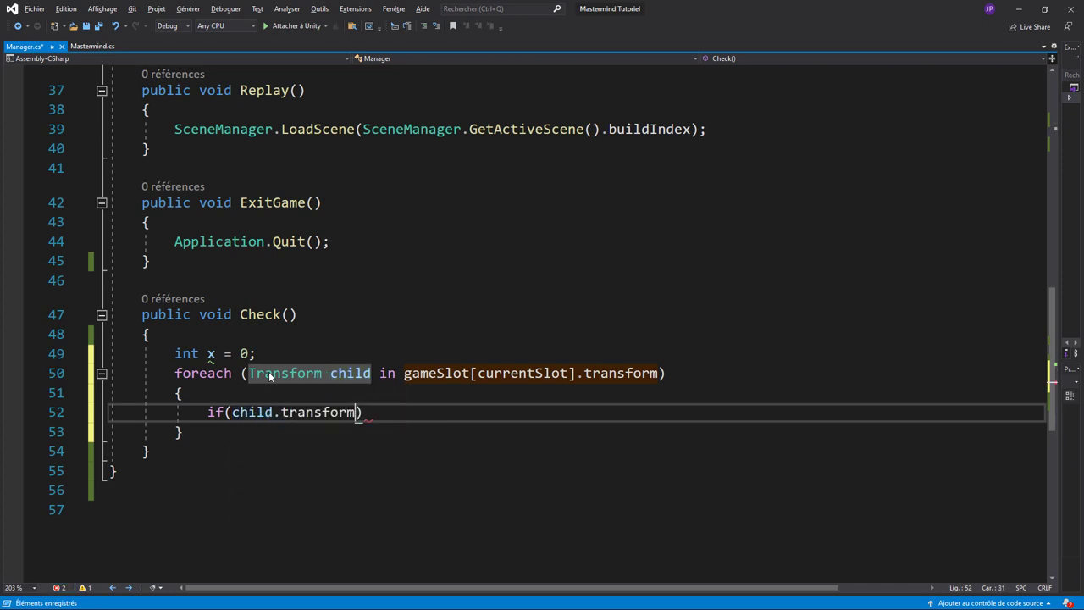
{"action": "key", "text": "BackSpace"}
{"action": "key", "text": "BackSpace"}
{"action": "key", "text": "BackSpace"}
{"action": "key", "text": "BackSpace"}
{"action": "key", "text": "BackSpace"}
{"action": "key", "text": "BackSpace"}
{"action": "key", "text": "BackSpace"}
{"action": "type", "text": "ag"}
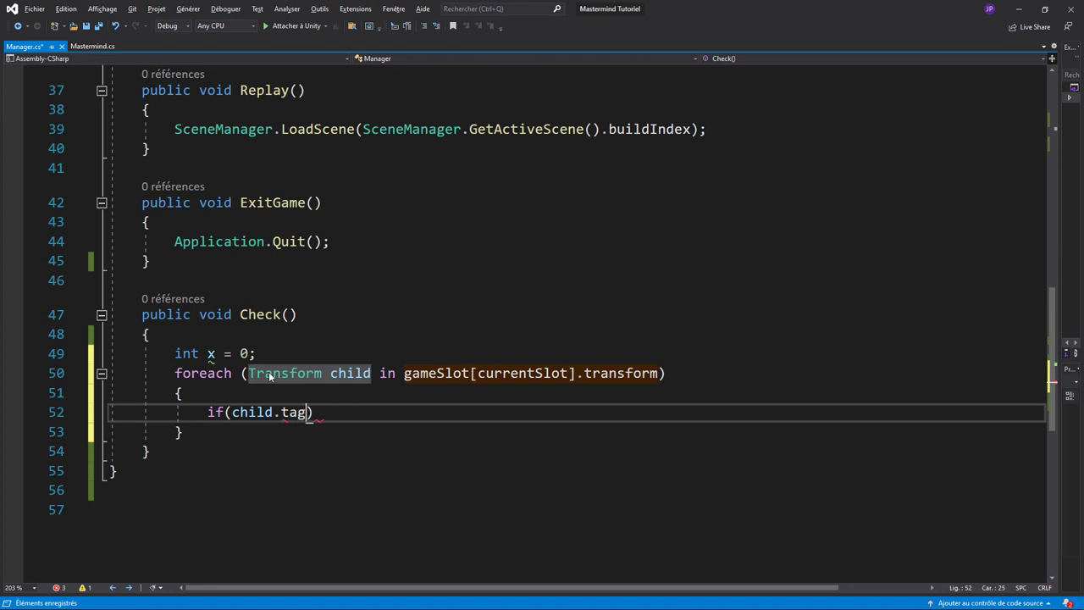
{"action": "type", "text": "==\"Veri"}
{"action": "type", "text": "f"}
{"action": "key", "text": "End"}
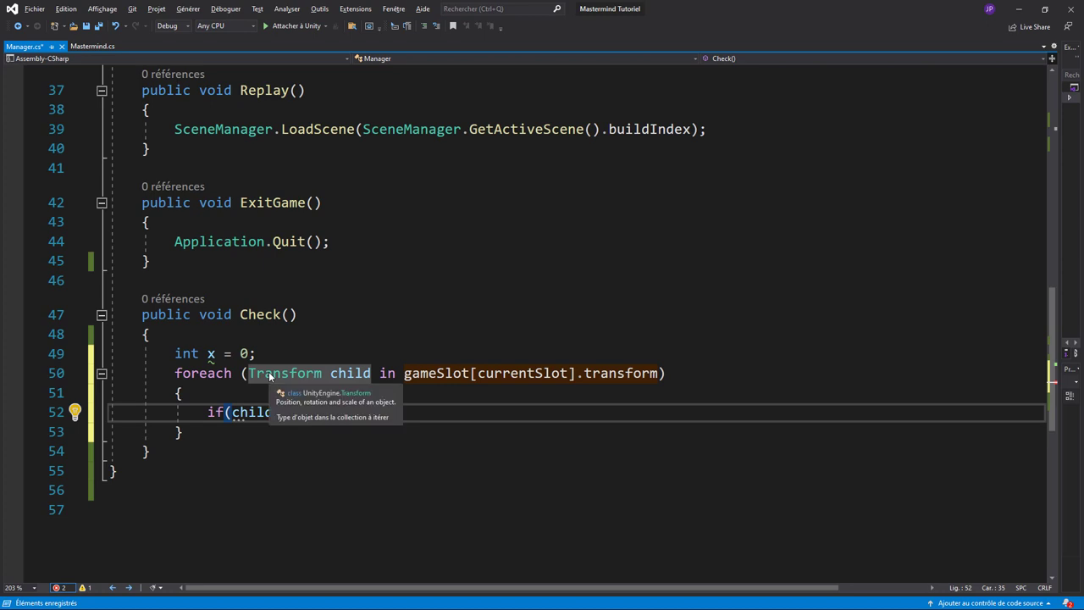
{"action": "key", "text": "Return"}
{"action": "type", "text": "{"}
{"action": "key", "text": "Return"}
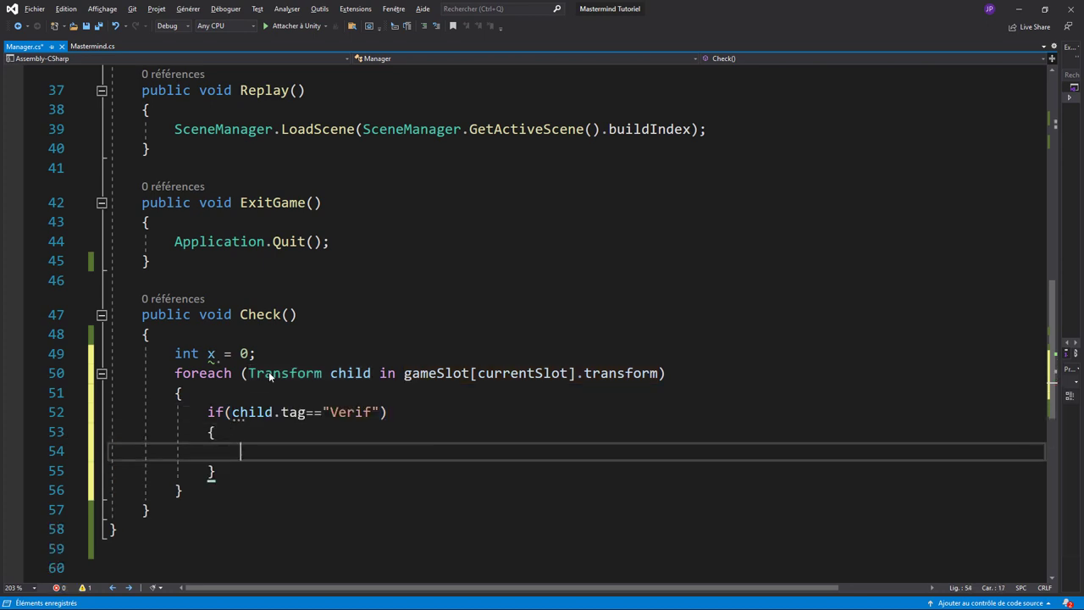
In the if block, write gameVerif[x] = child.gameObject; and x++;, then save Manager.cs.
{"action": "type", "text": "ga"}
{"action": "key", "text": "Down"}
{"action": "key", "text": "Tab"}
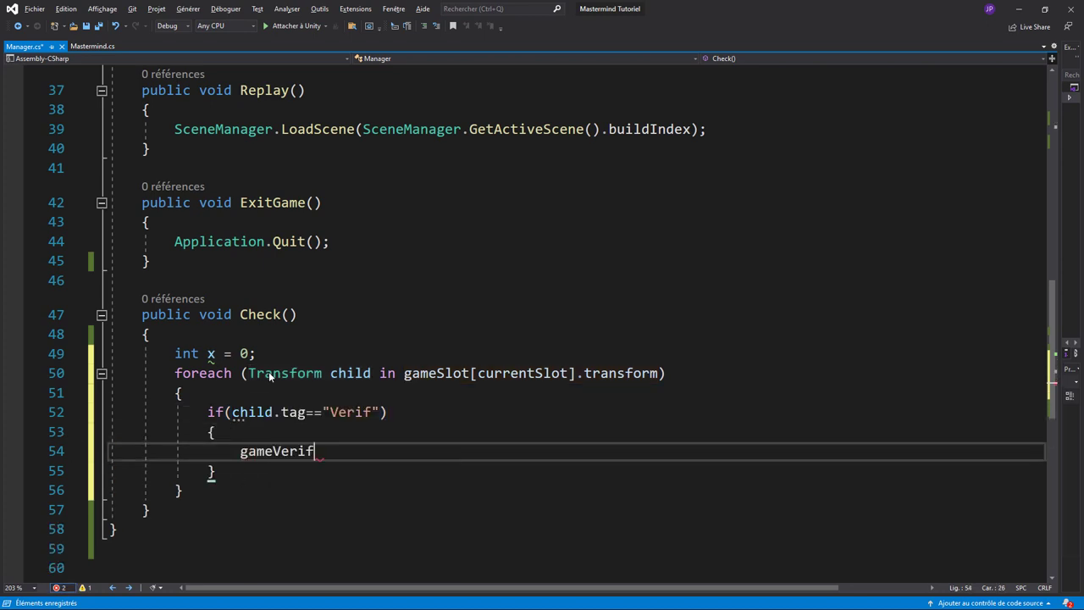
{"action": "type", "text": "[x"}
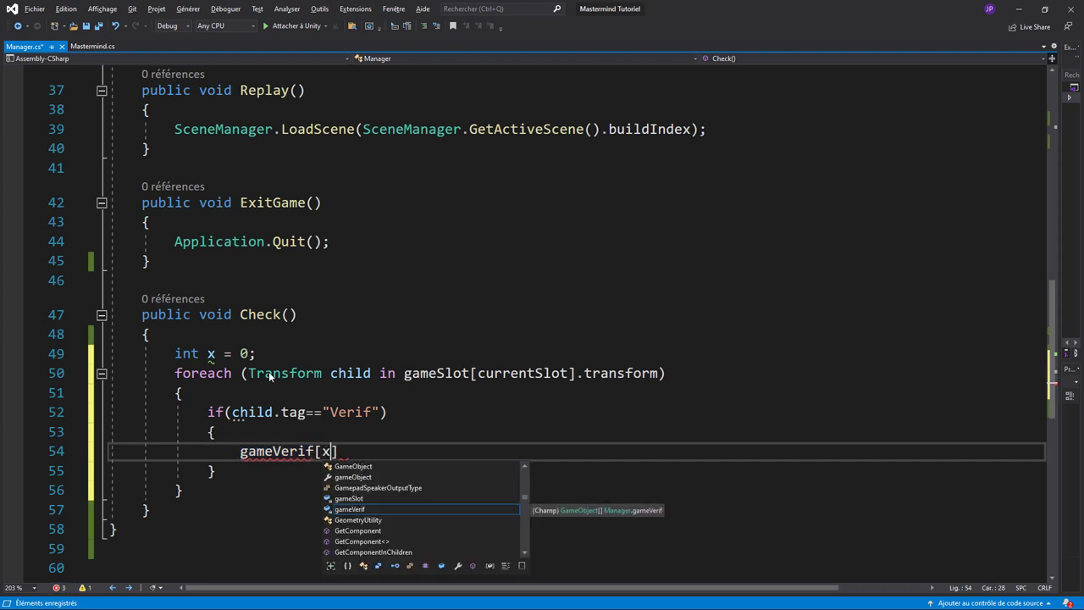
{"action": "type", "text": "] = "}
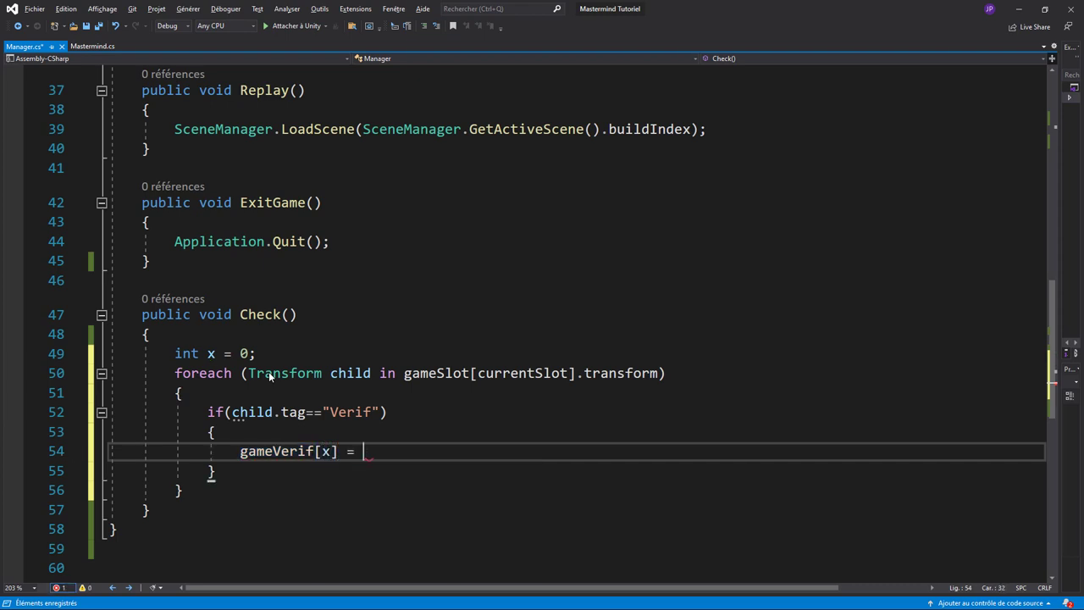
{"action": "type", "text": "chi"}
{"action": "key", "text": "Tab"}
{"action": "type", "text": "."}
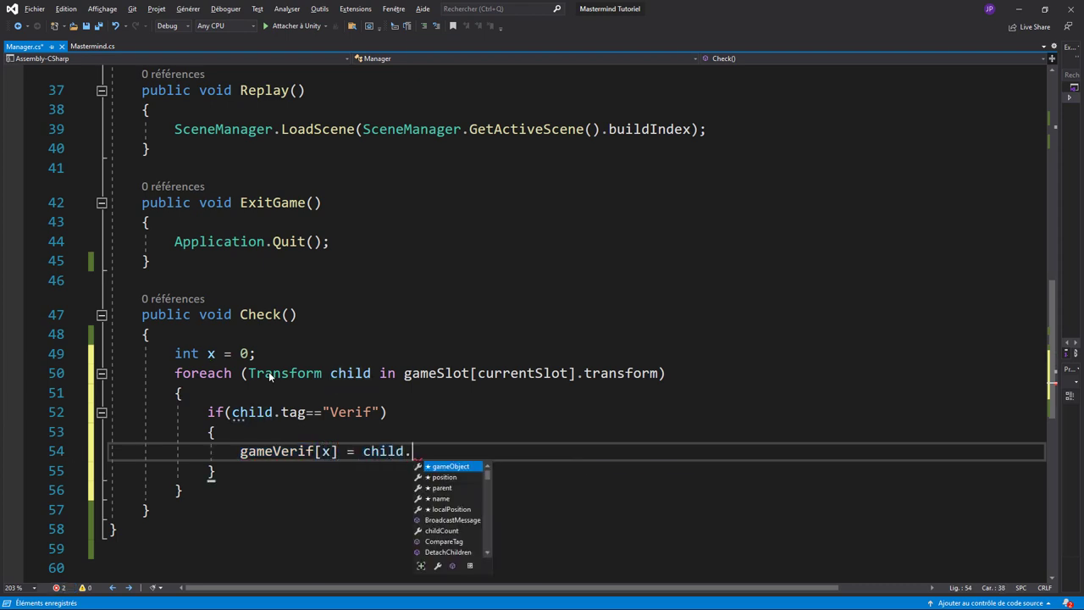
{"action": "key", "text": "Tab"}
{"action": "type", "text": ";"}
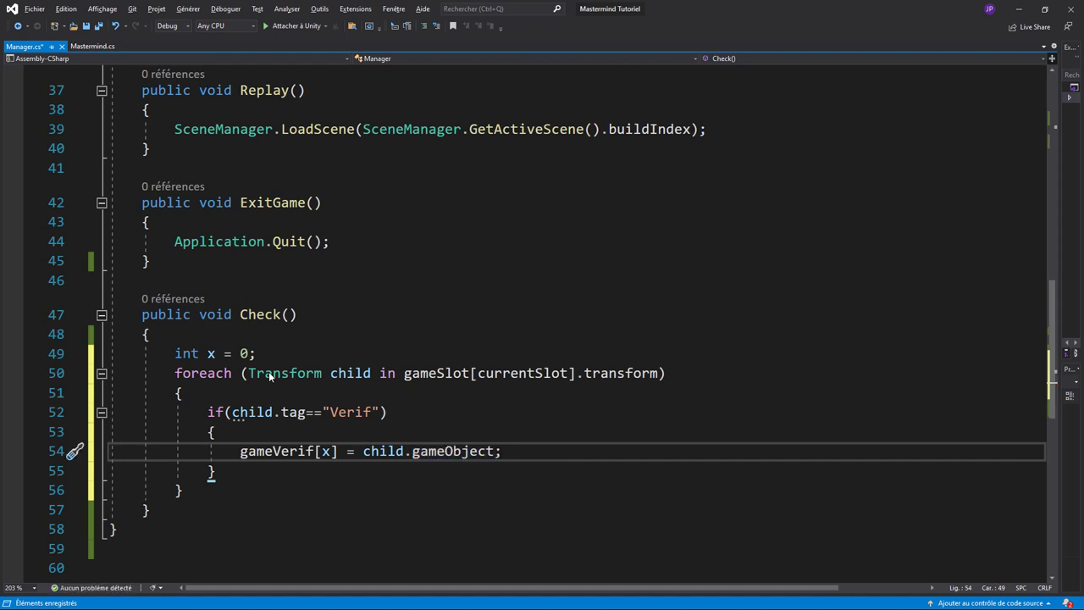
{"action": "key", "text": "Return"}
{"action": "type", "text": "x++"}
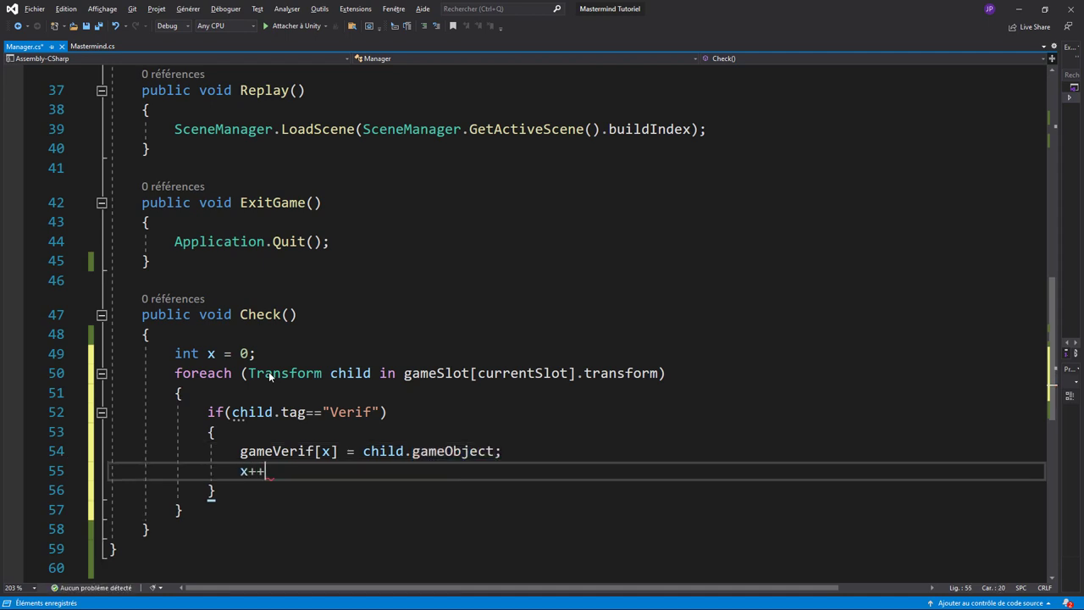
{"action": "type", "text": ";"}
{"action": "key", "text": "ctrl+s"}
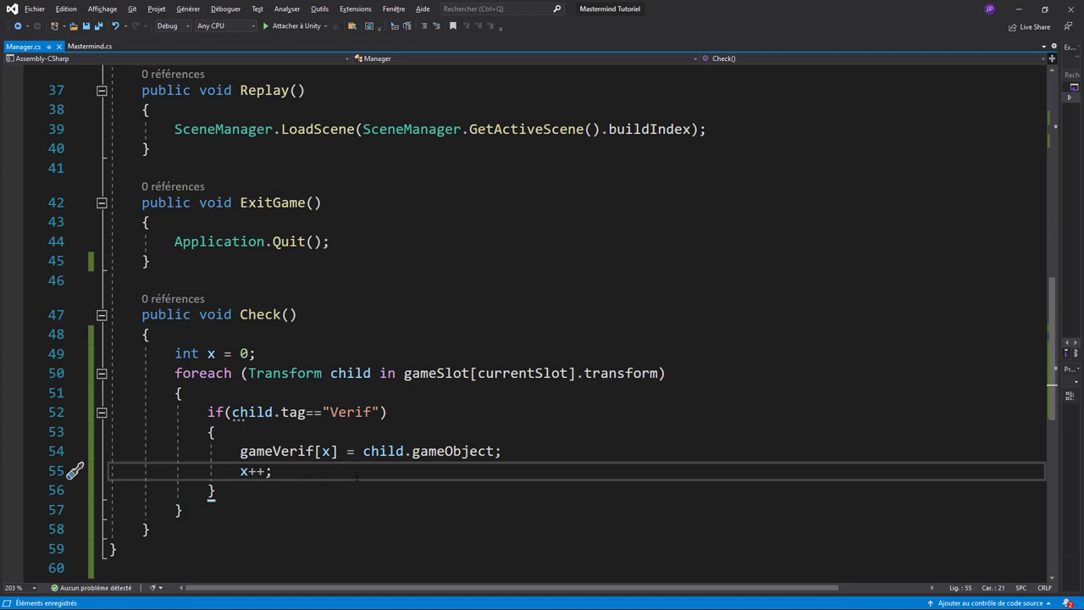
{"action": "key", "text": "alt+Tab"}
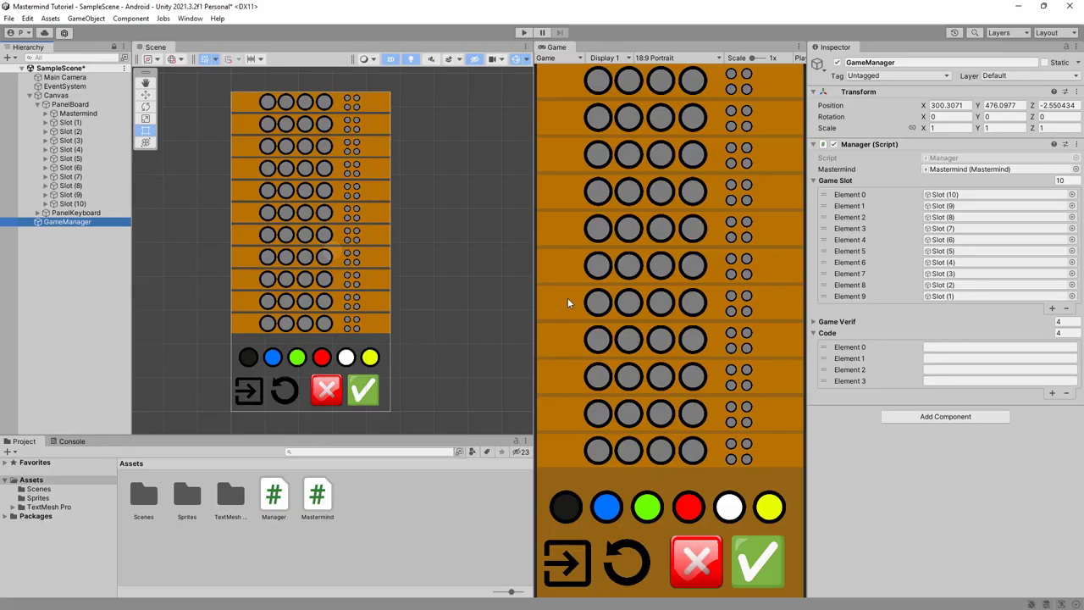
Expand the Game Verif list, test a guess in Play mode, and locate the v1 peg.
{"action": "left_click", "coordinate": [813, 323]}
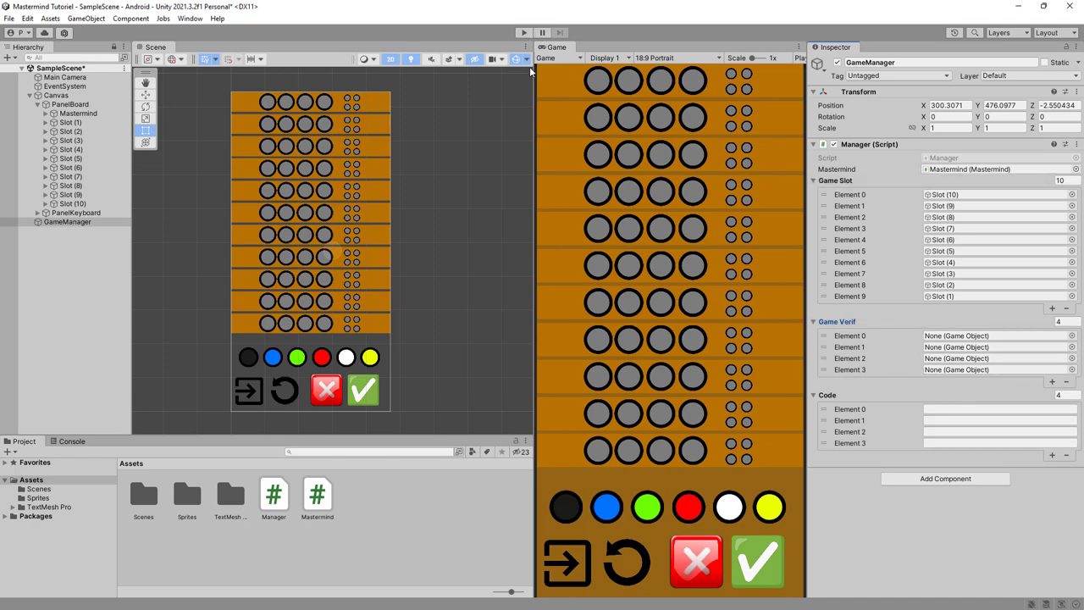
{"action": "left_click", "coordinate": [523, 32]}
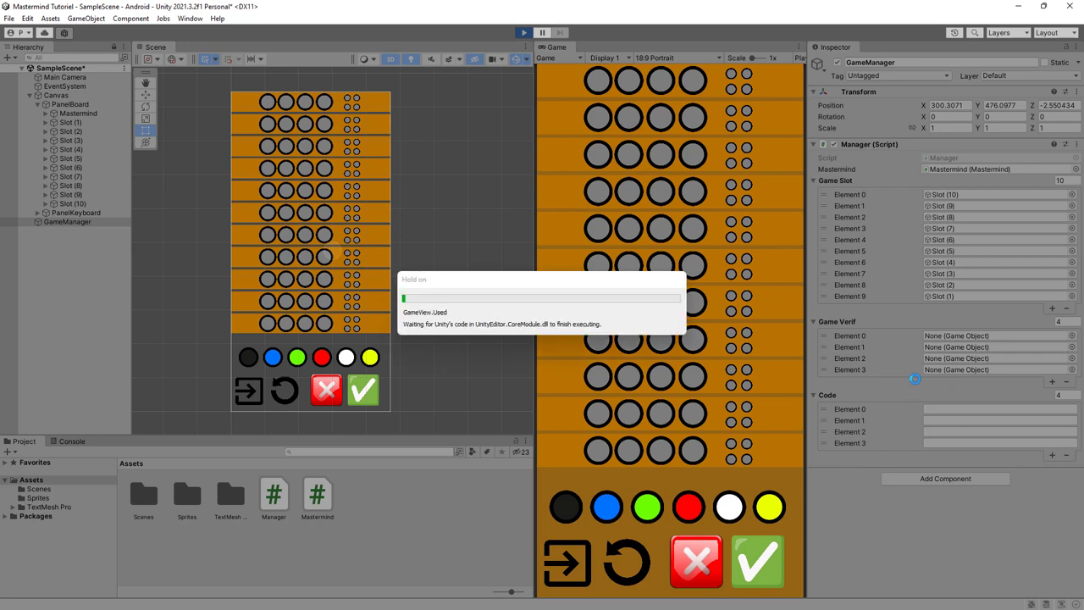
{"action": "left_click", "coordinate": [692, 508]}
{"action": "left_click", "coordinate": [693, 508]}
{"action": "left_click", "coordinate": [692, 508]}
{"action": "left_click", "coordinate": [693, 508]}
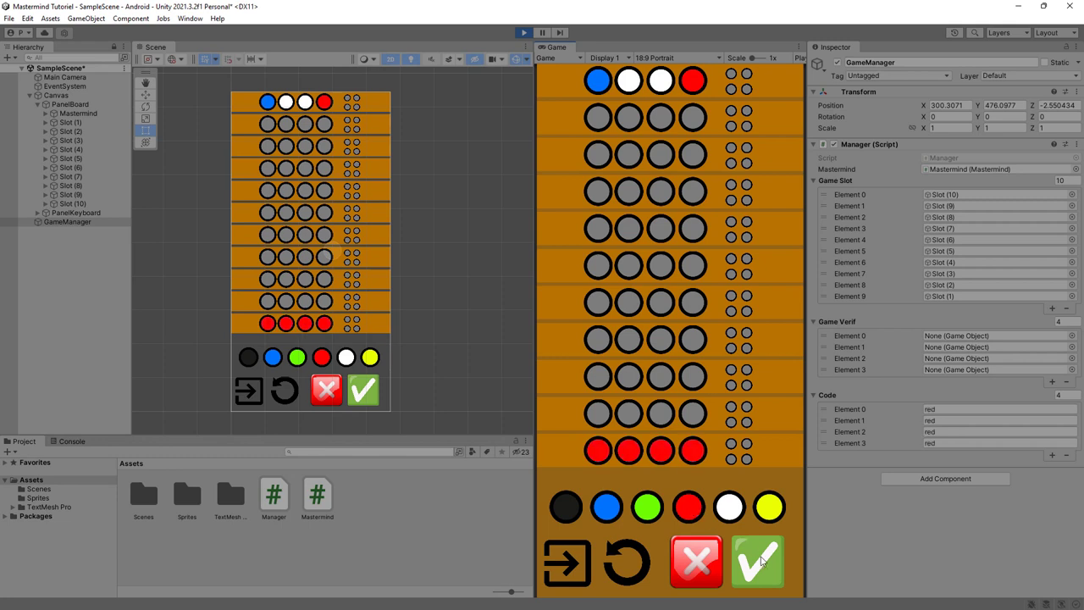
{"action": "left_click", "coordinate": [761, 560]}
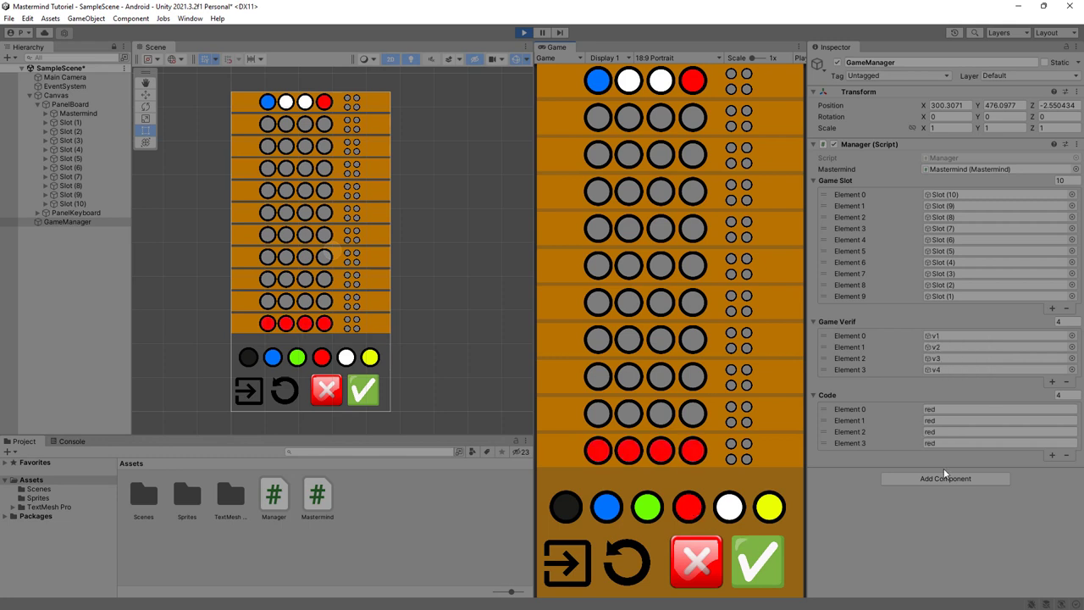
{"action": "left_click", "coordinate": [938, 335]}
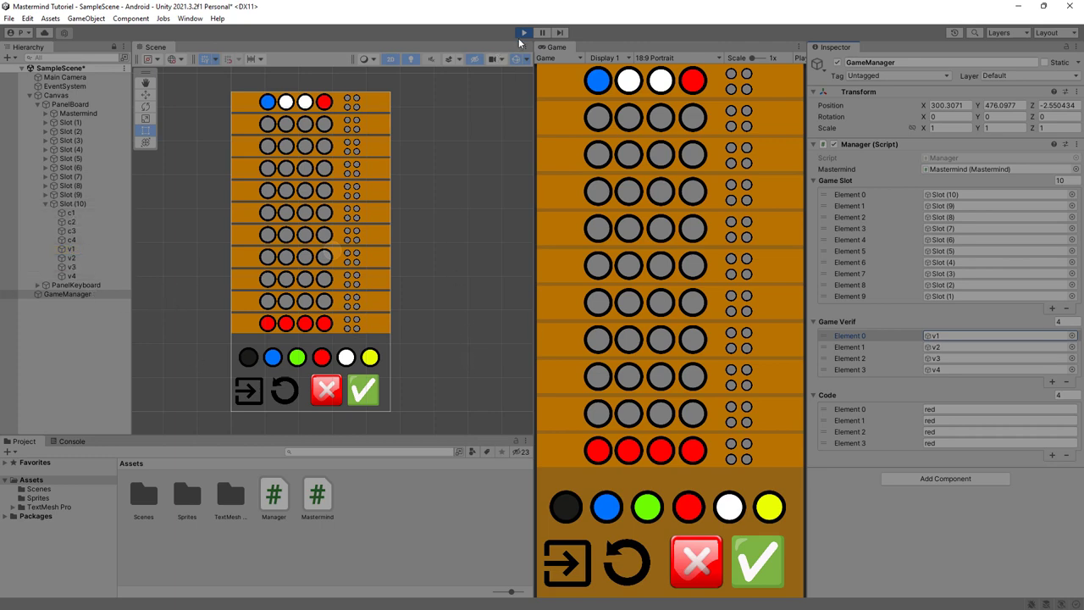
{"action": "key", "text": "alt+Tab"}
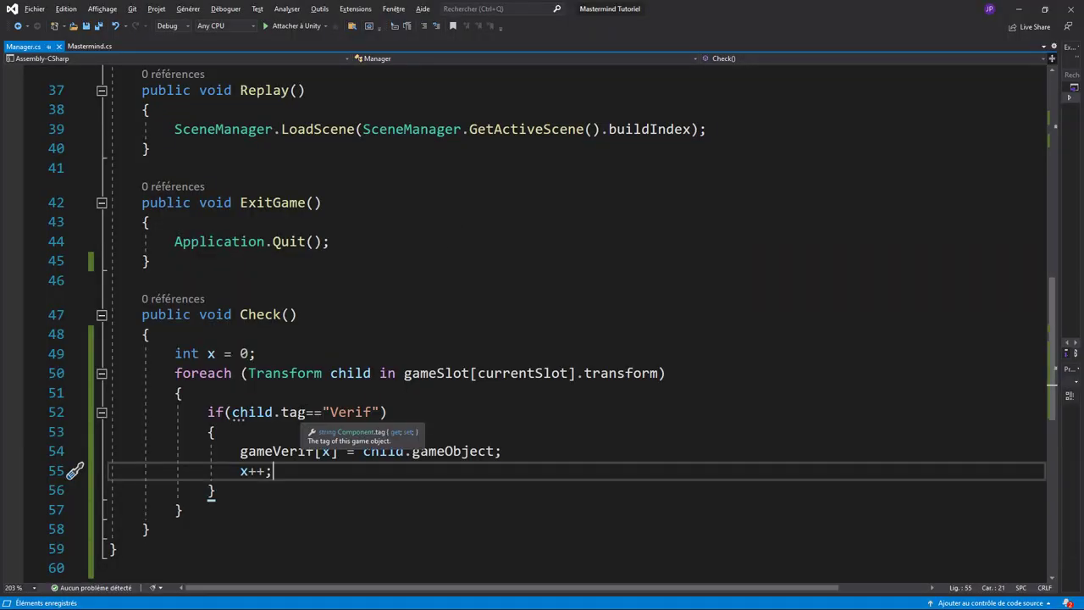
{"action": "scroll", "coordinate": [254, 423], "scroll_direction": "down", "scroll_amount": 2}
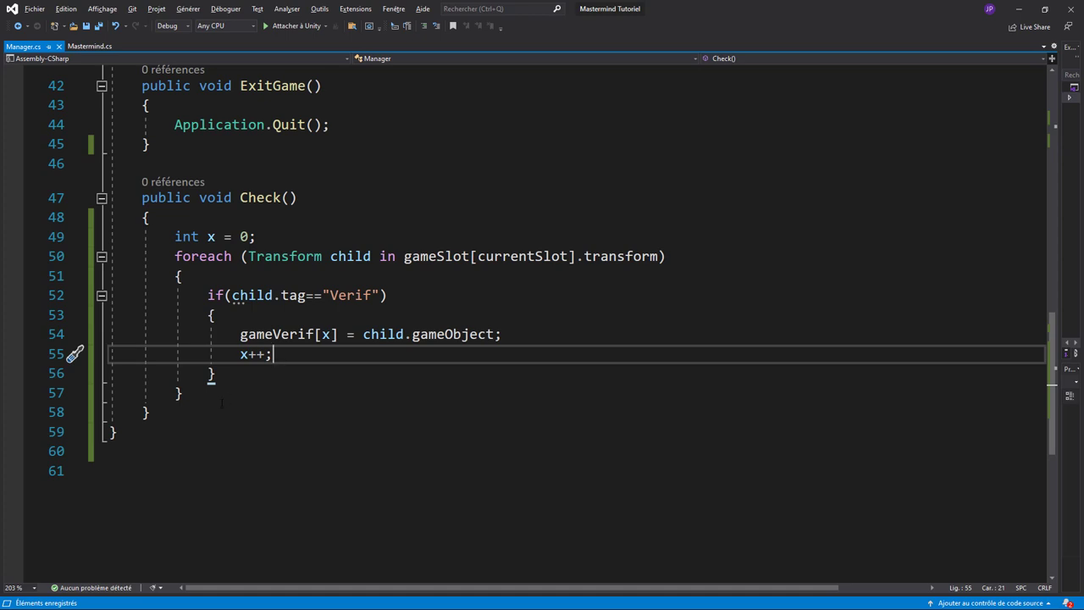
Below the foreach closing brace, write int nbGoodPosition = mastermind.GetGoodPosition(code);.
{"action": "left_click", "coordinate": [205, 396]}
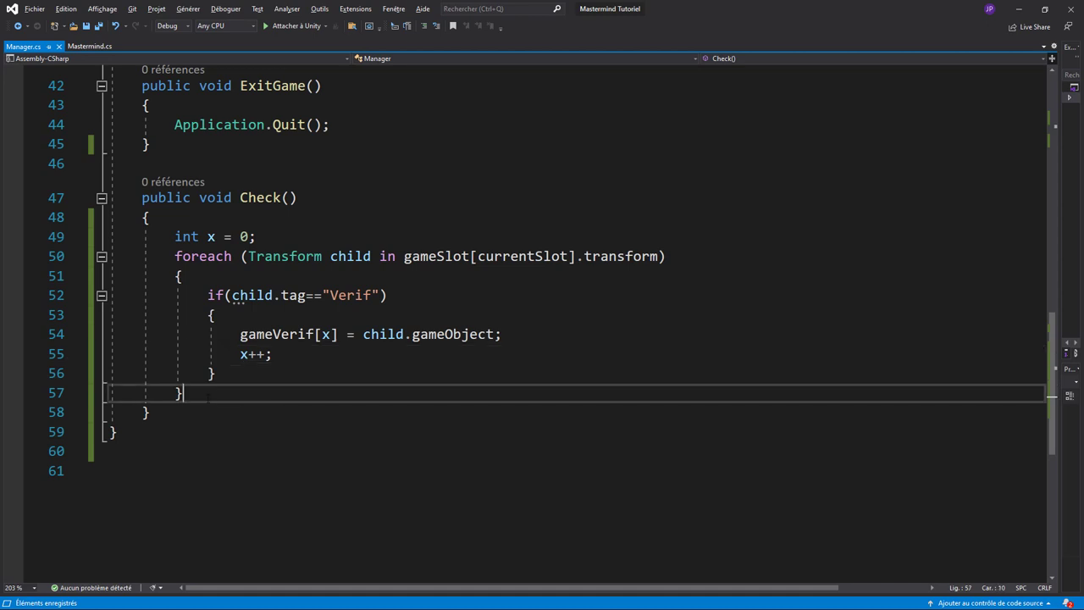
{"action": "key", "text": "Return"}
{"action": "key", "text": "Return"}
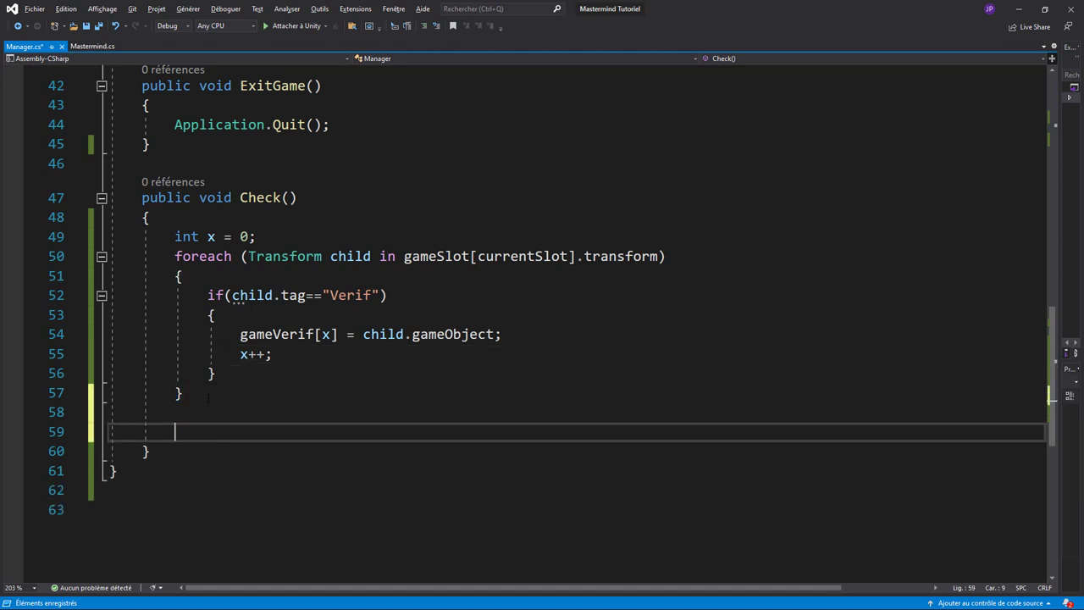
{"action": "type", "text": "int"}
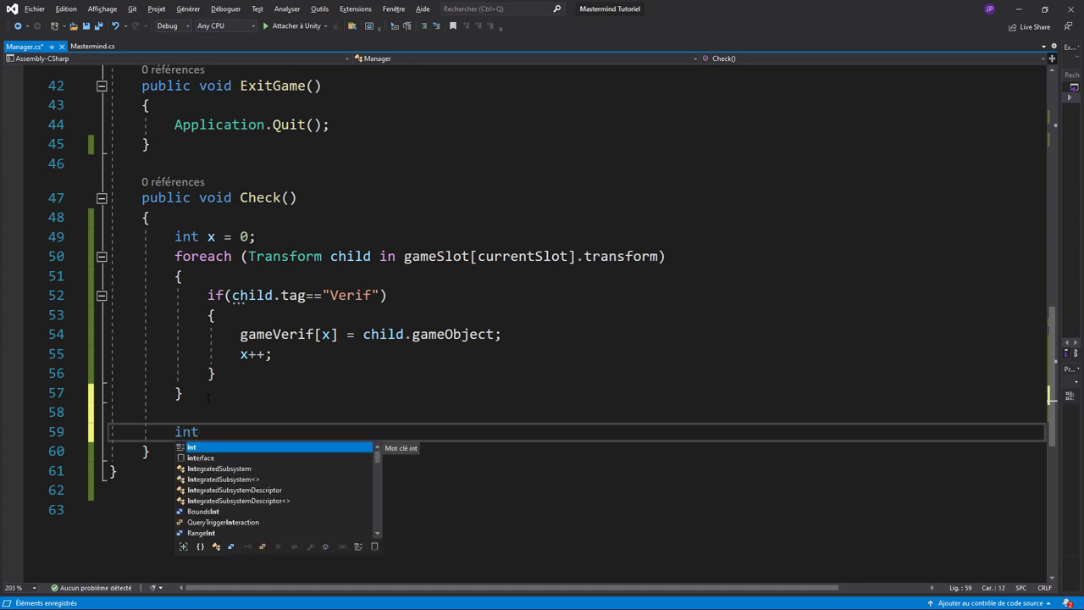
{"action": "type", "text": " nb"}
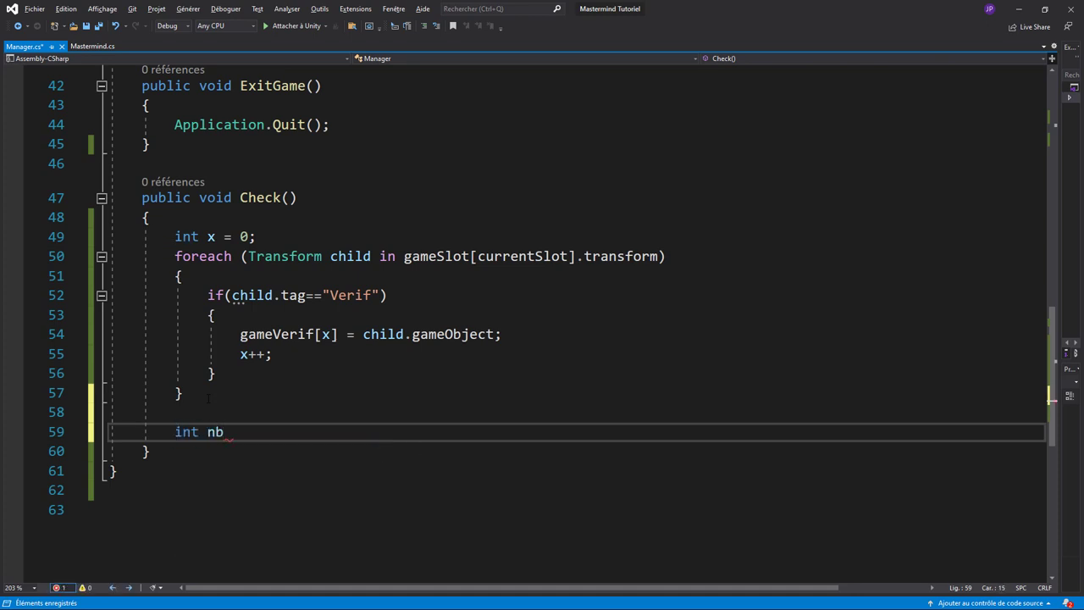
{"action": "key", "text": "BackSpace"}
{"action": "key", "text": "BackSpace"}
{"action": "type", "text": "good"}
{"action": "key", "text": "BackSpace"}
{"action": "key", "text": "BackSpace"}
{"action": "key", "text": "BackSpace"}
{"action": "key", "text": "BackSpace"}
{"action": "type", "text": "nbGood"}
{"action": "type", "text": "Position"}
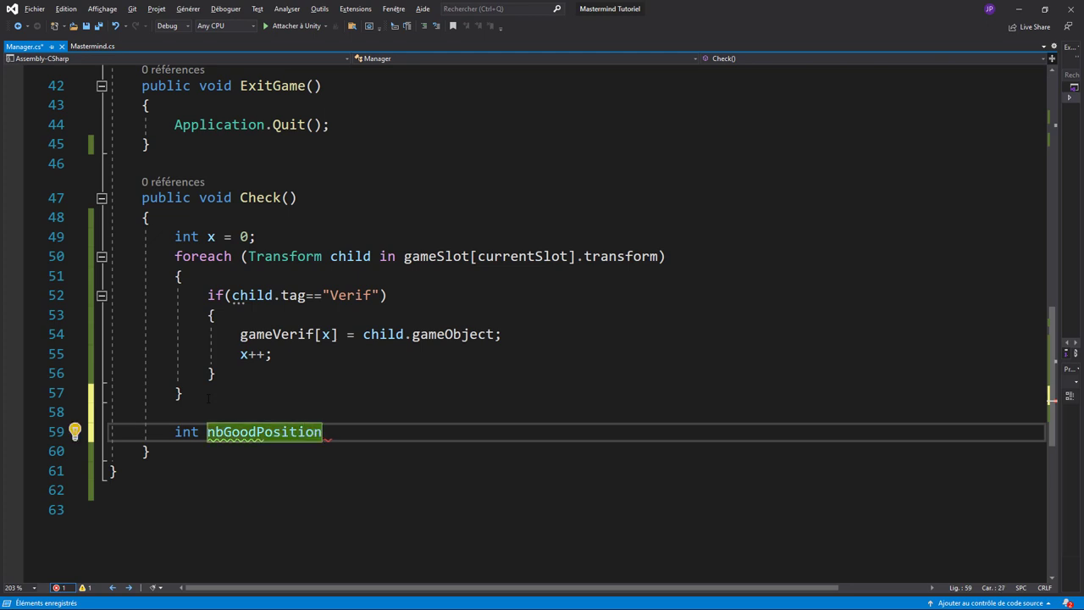
{"action": "type", "text": " = mas"}
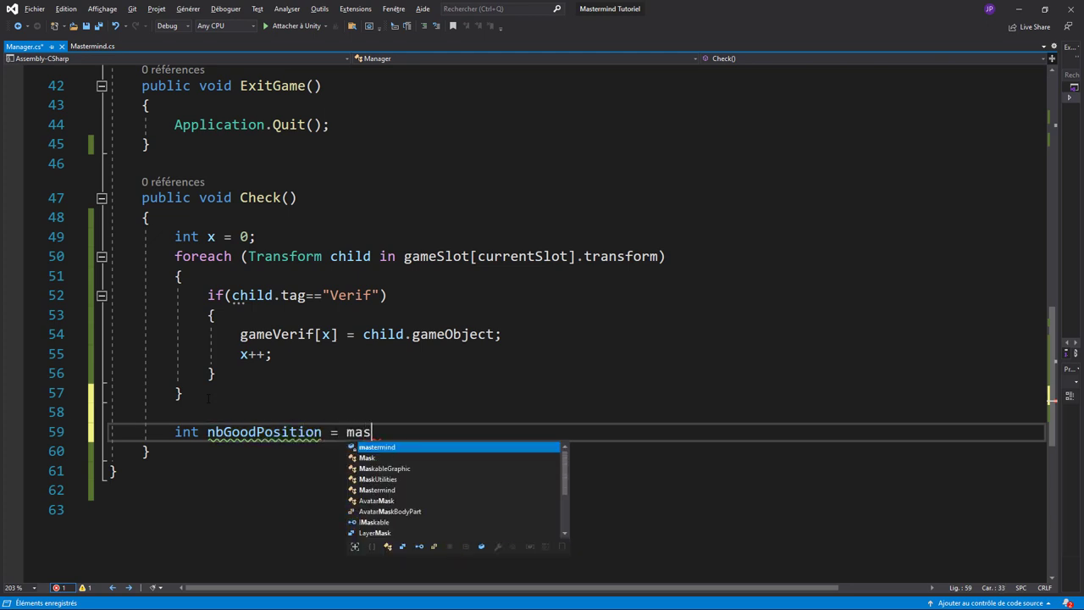
{"action": "key", "text": "Tab"}
{"action": "type", "text": ".get"}
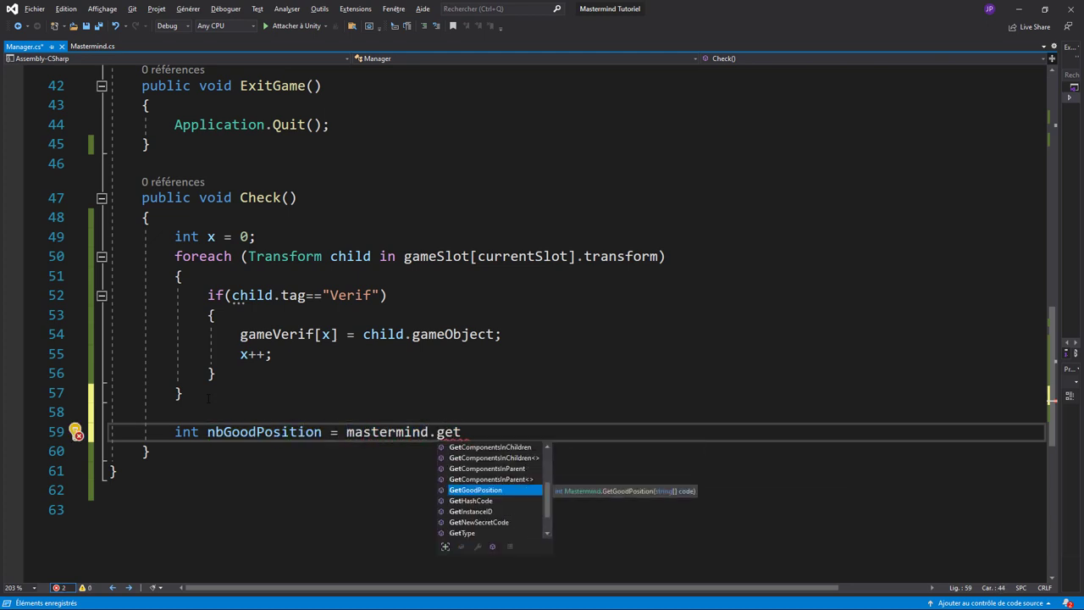
{"action": "key", "text": "Tab"}
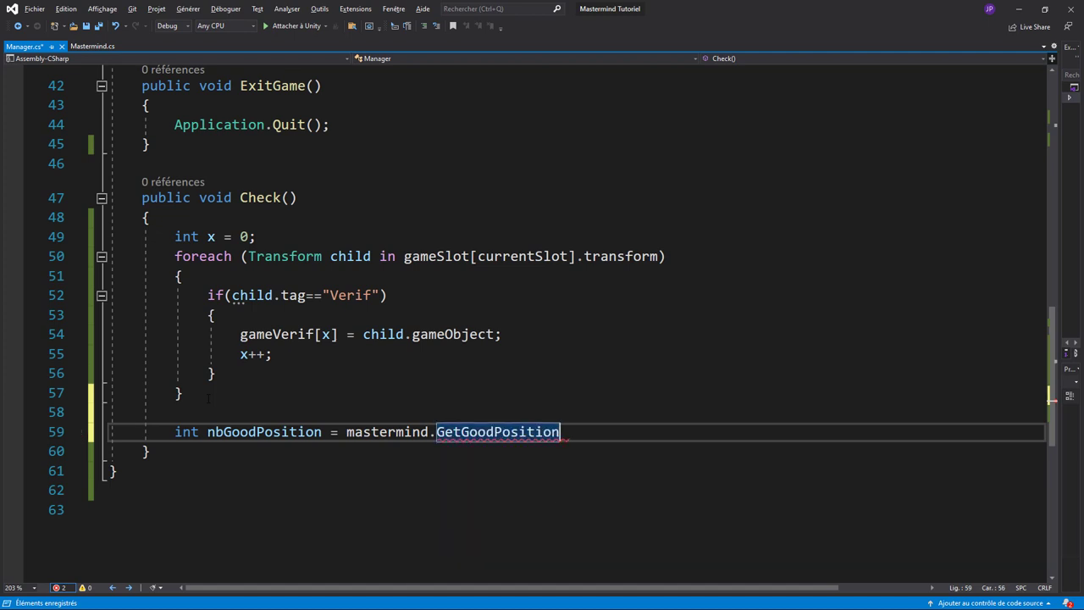
{"action": "type", "text": "("}
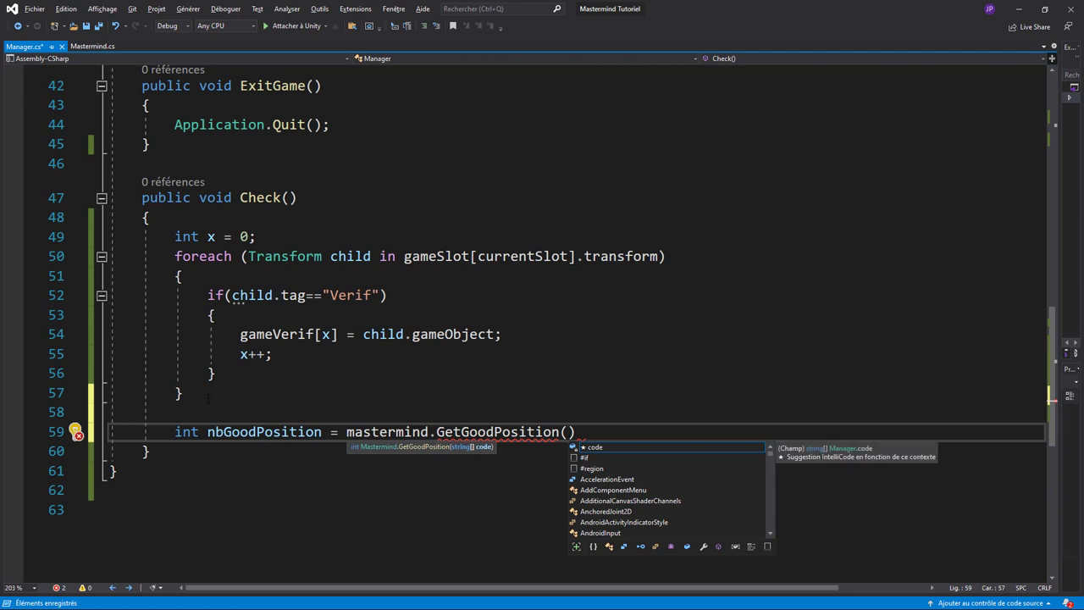
{"action": "type", "text": "code)"}
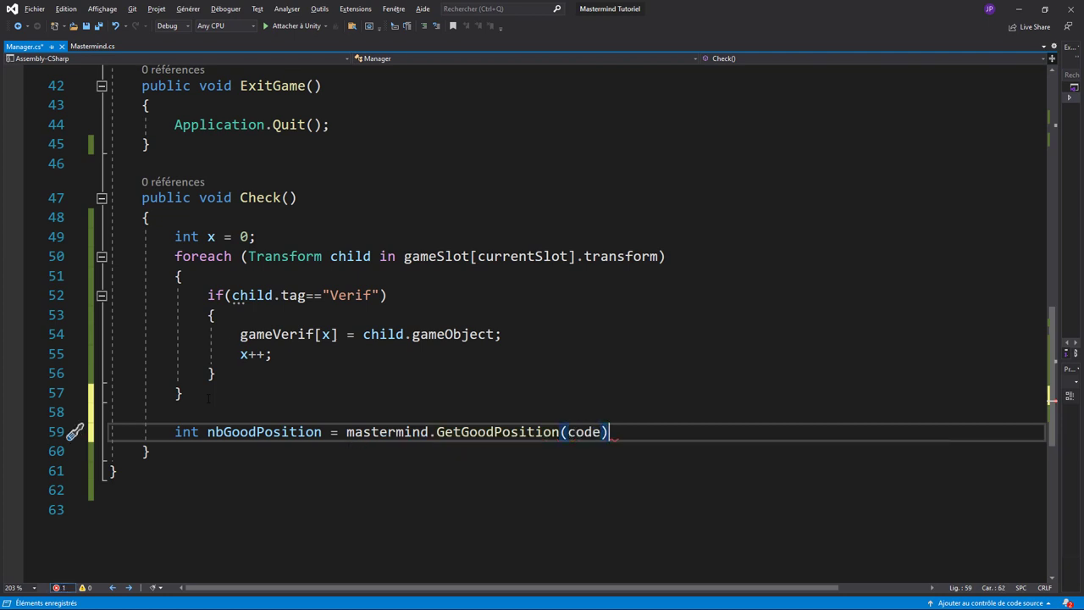
{"action": "type", "text": ";"}
{"action": "key", "text": "Return"}
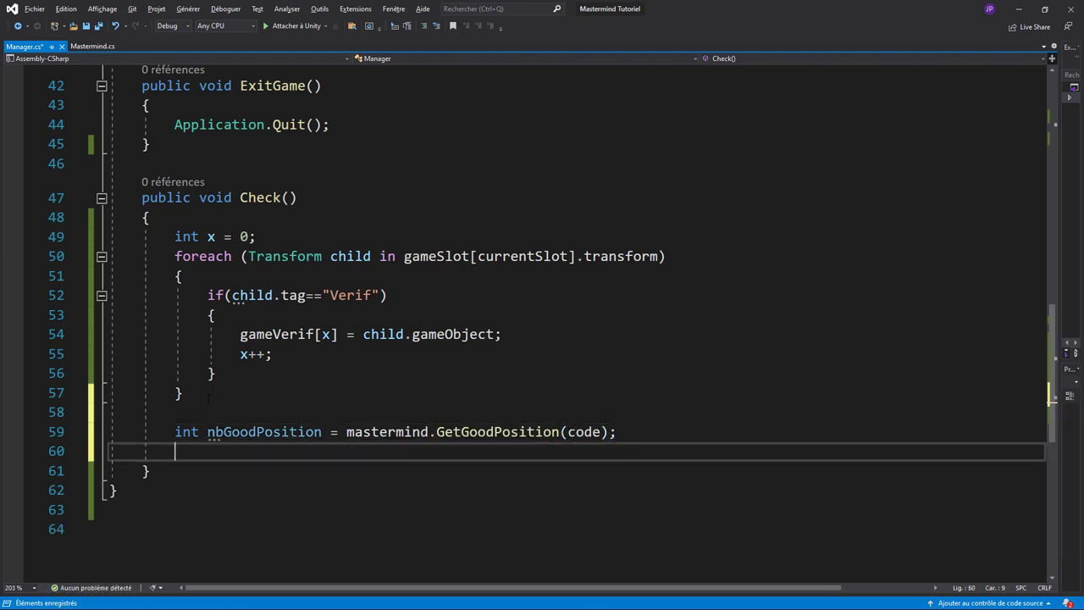
Add a for loop in Check() that runs up to nbGoodPosition.
{"action": "type", "text": "for"}
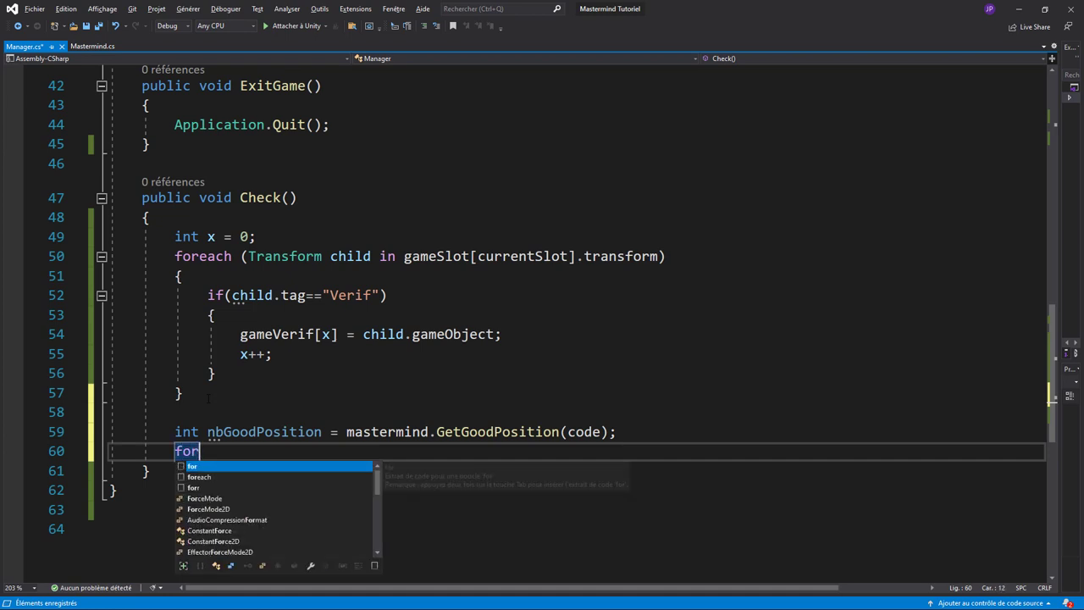
{"action": "key", "text": "Tab"}
{"action": "key", "text": "Tab"}
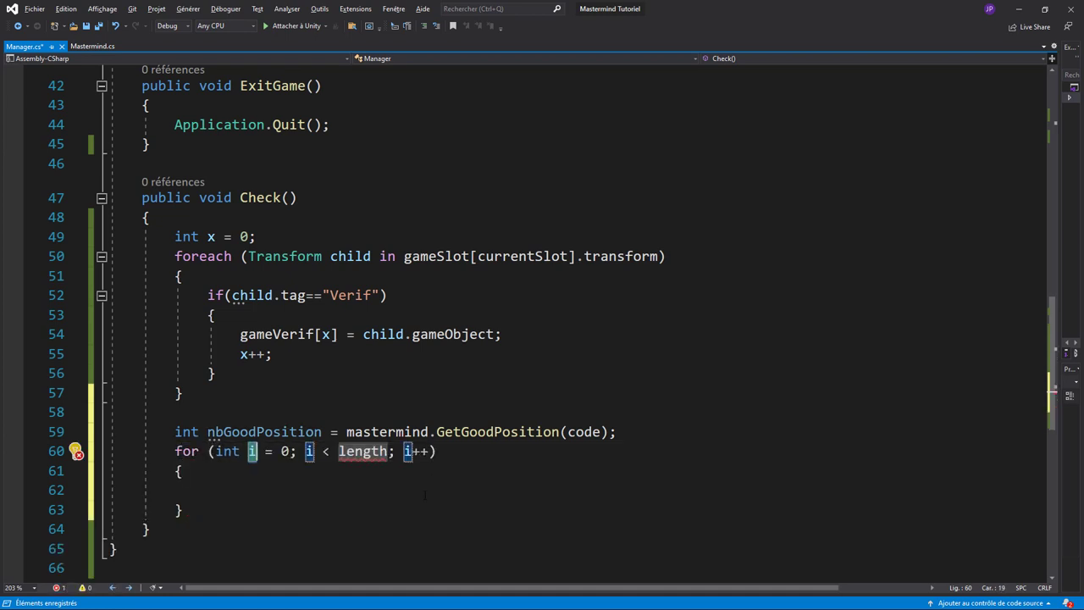
{"action": "key", "text": "Tab"}
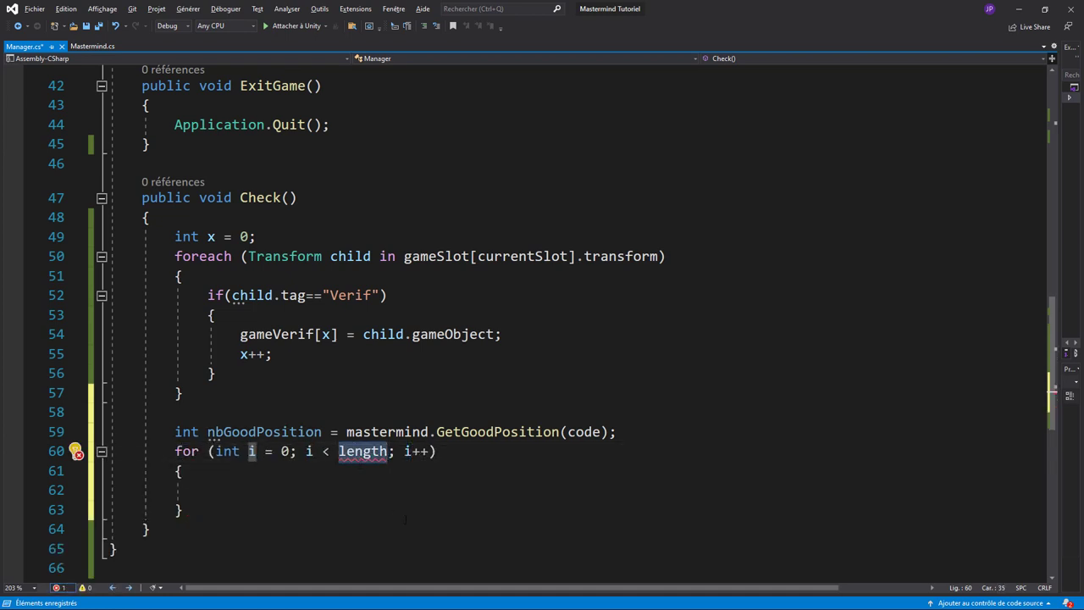
{"action": "type", "text": "nb"}
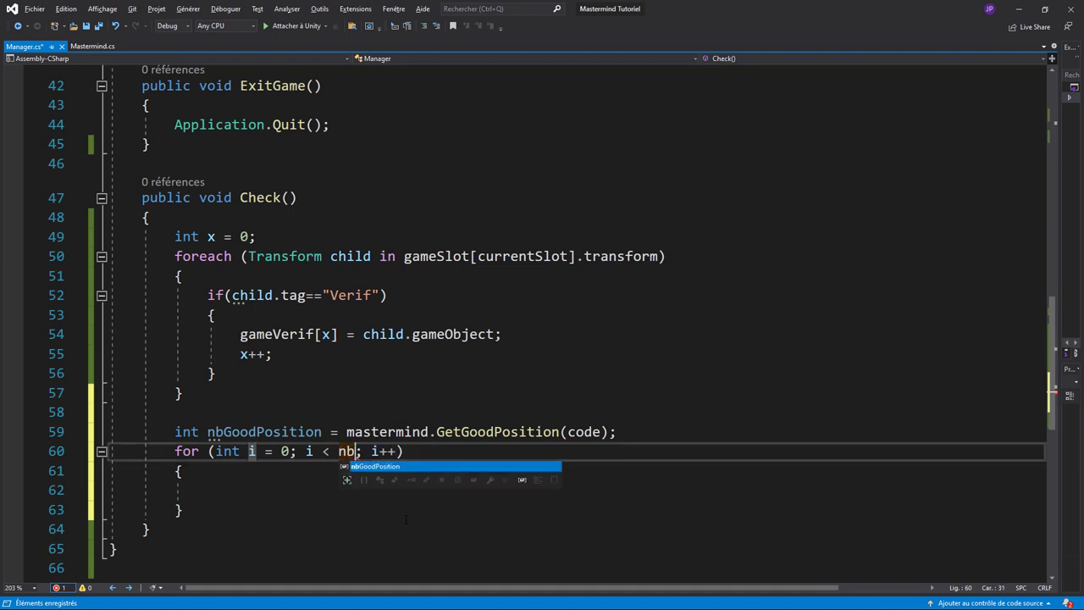
{"action": "key", "text": "Tab"}
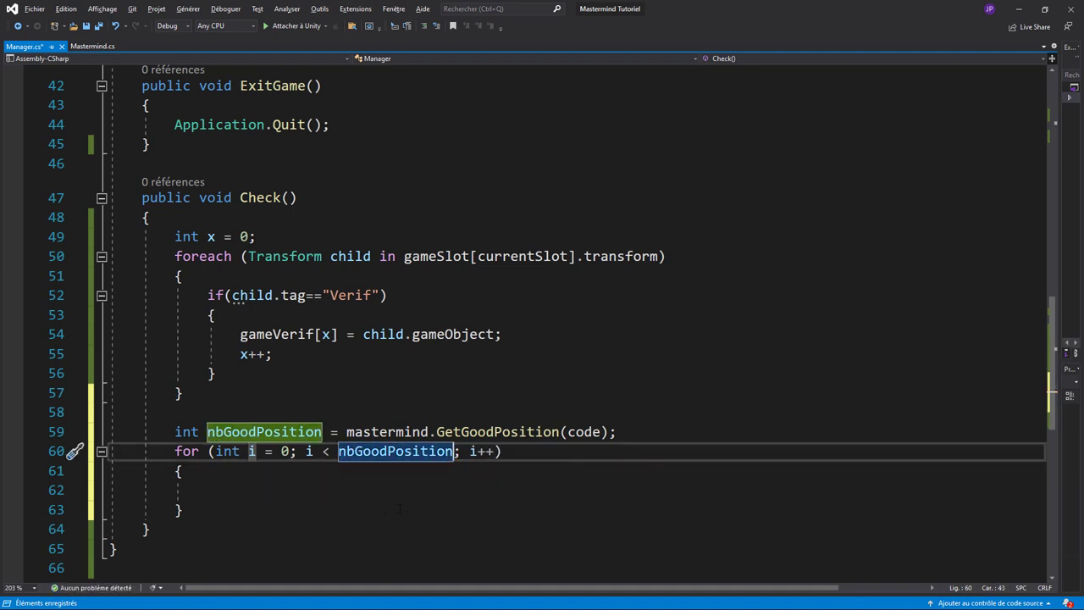
Start the loop body with gameVerif[i].GetComponent<Image>().sprite = master, then switch to Mastermind.cs.
{"action": "left_click", "coordinate": [273, 494]}
{"action": "type", "text": "ga"}
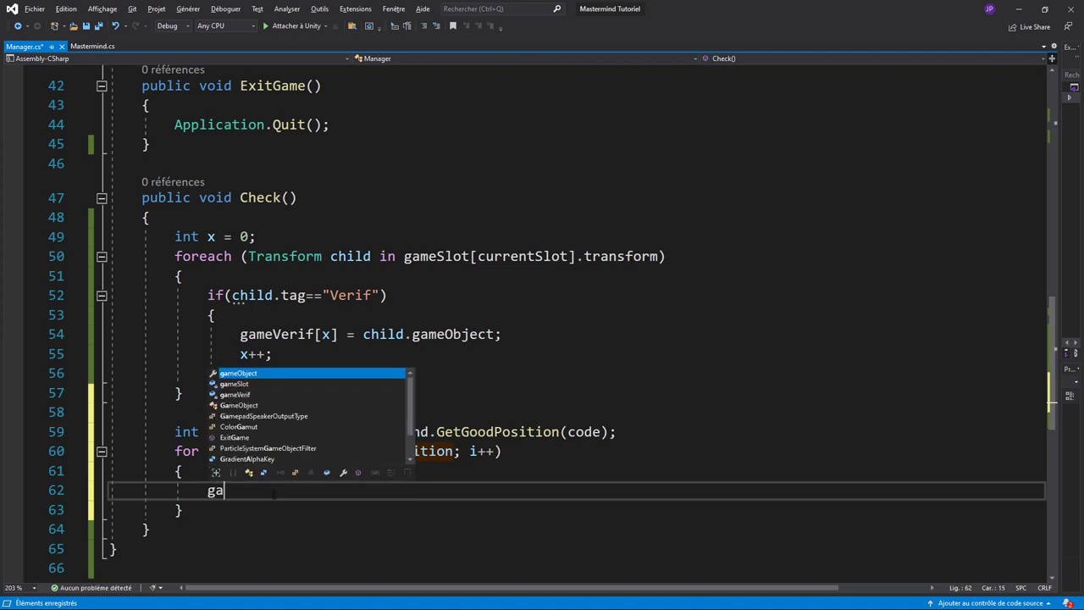
{"action": "key", "text": "Down"}
{"action": "key", "text": "Down"}
{"action": "key", "text": "Tab"}
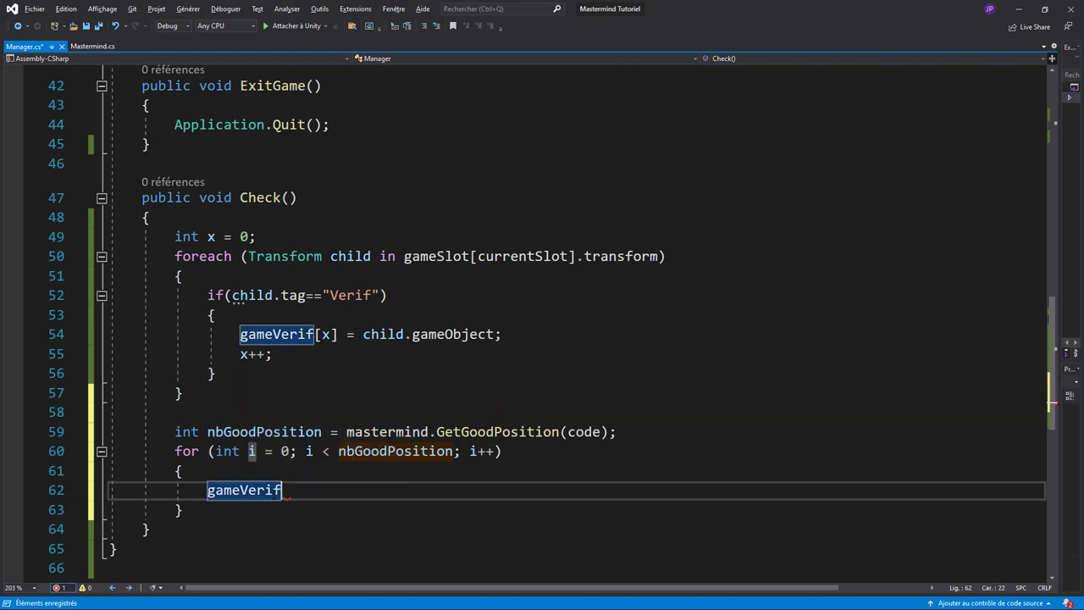
{"action": "type", "text": "[i]"}
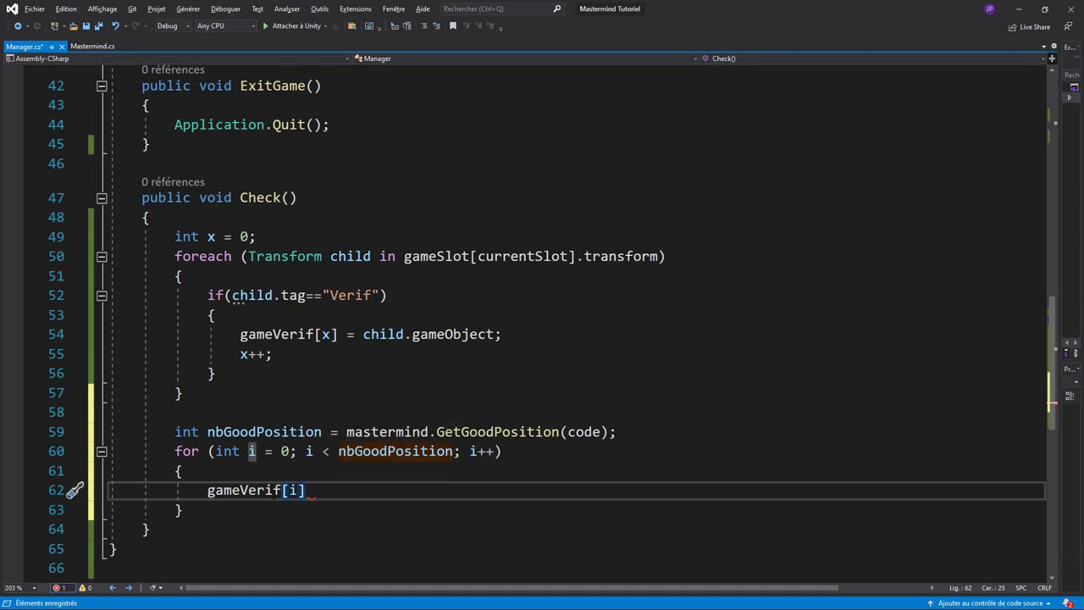
{"action": "type", "text": ".get"}
{"action": "key", "text": "Tab"}
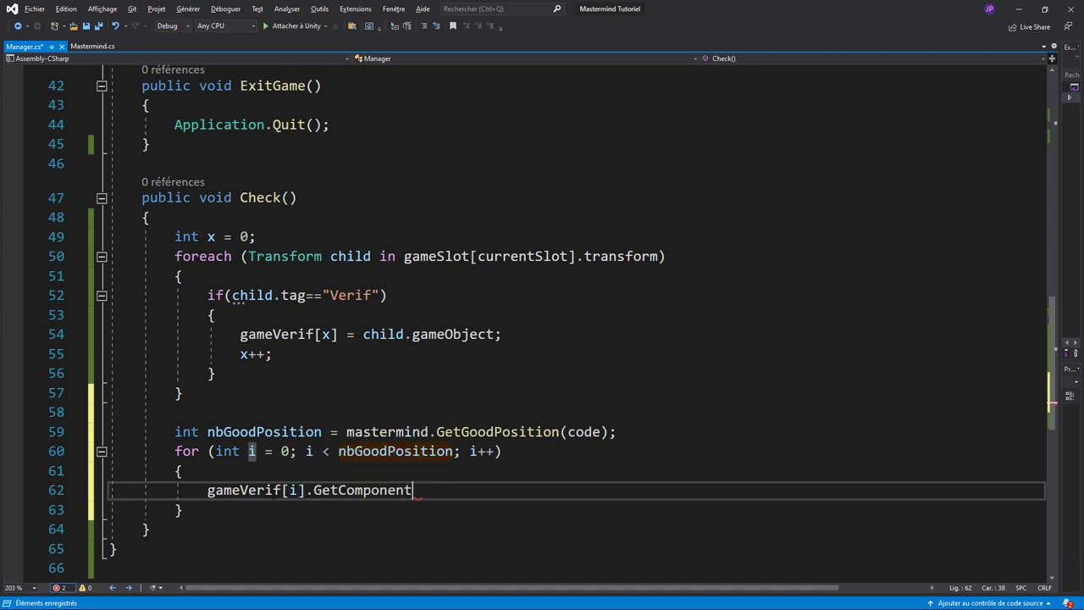
{"action": "type", "text": "<Im>"}
{"action": "key", "text": "Tab"}
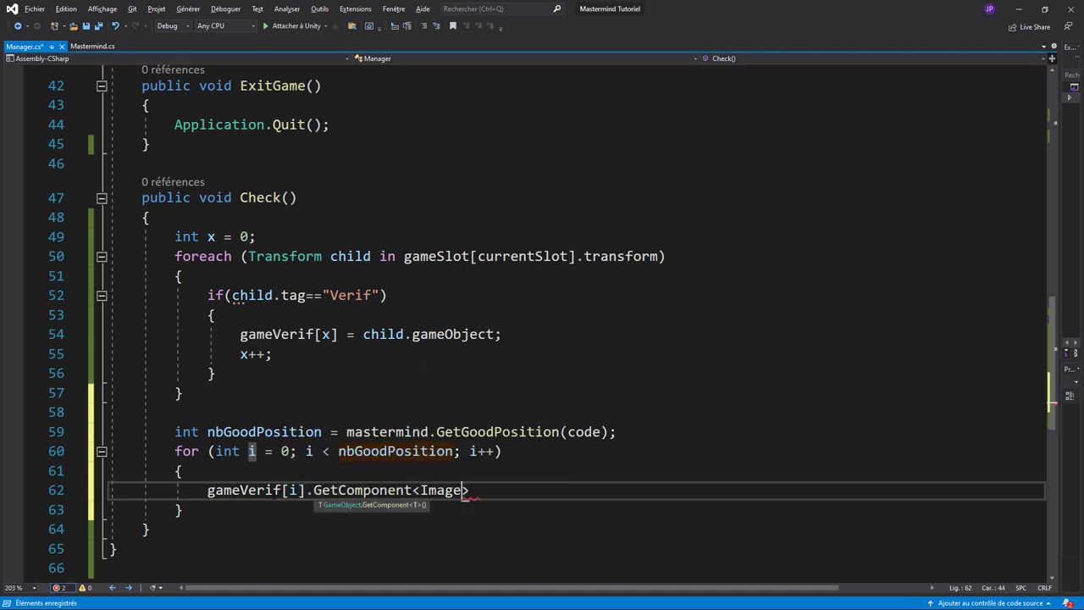
{"action": "type", "text": ">()"}
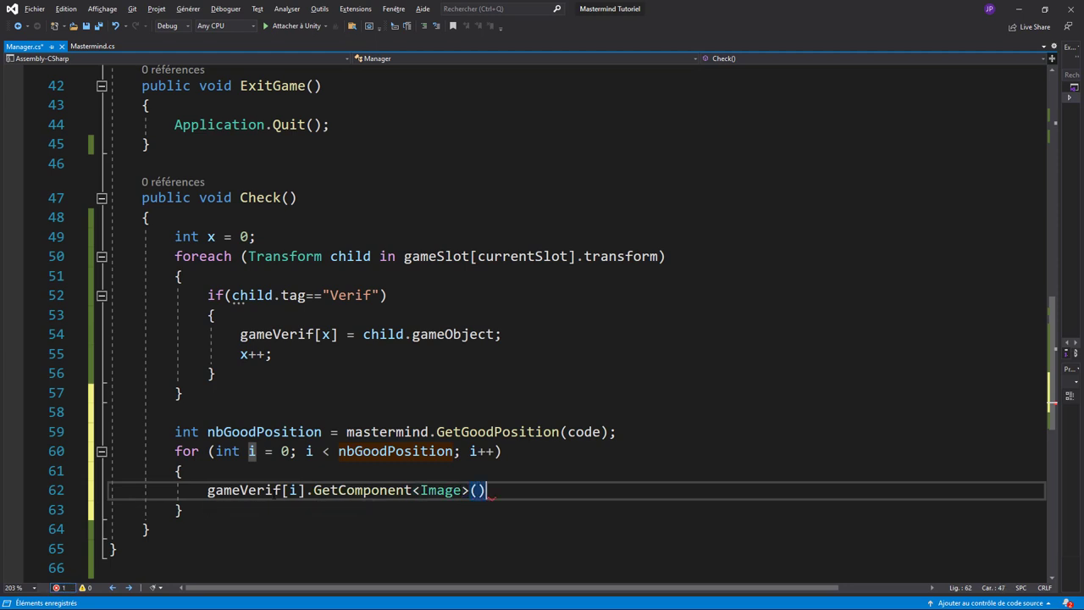
{"action": "type", "text": ".sp"}
{"action": "key", "text": "Tab"}
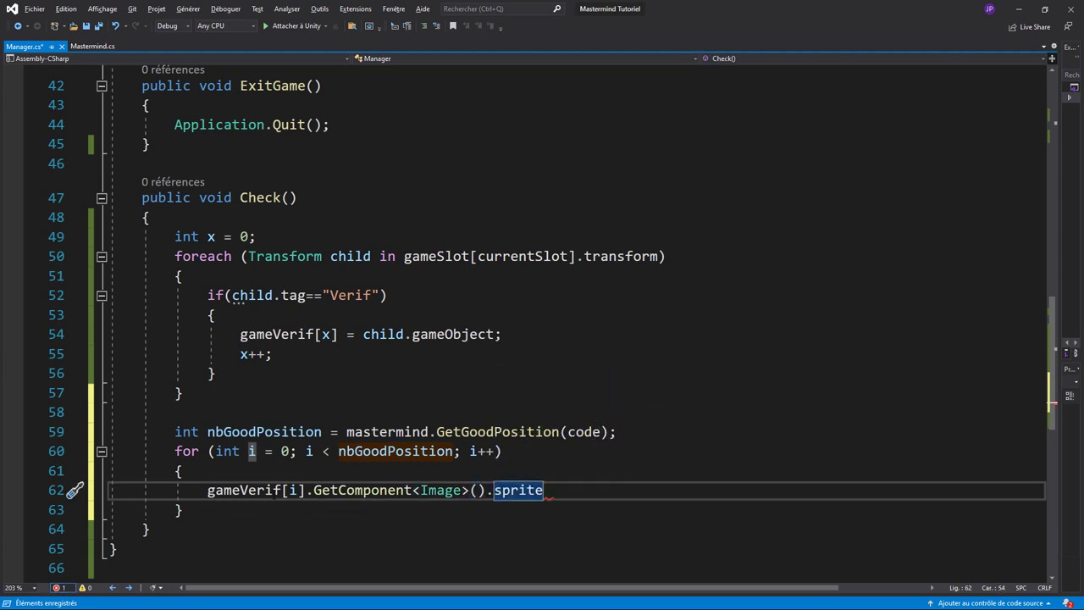
{"action": "type", "text": "= m"}
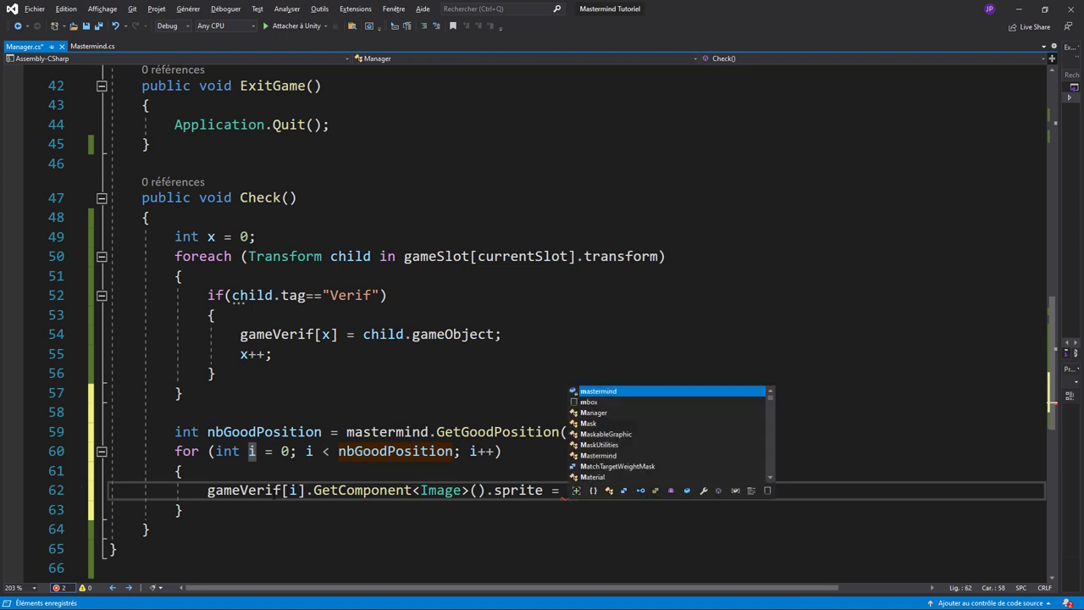
{"action": "type", "text": "aster"}
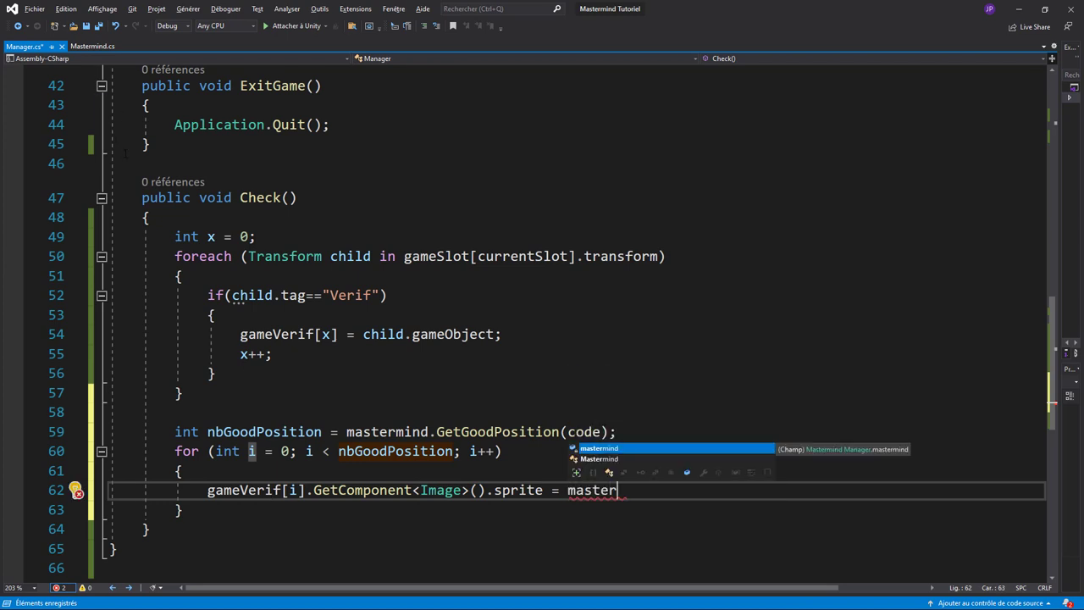
{"action": "key", "text": "ctrl+Tab"}
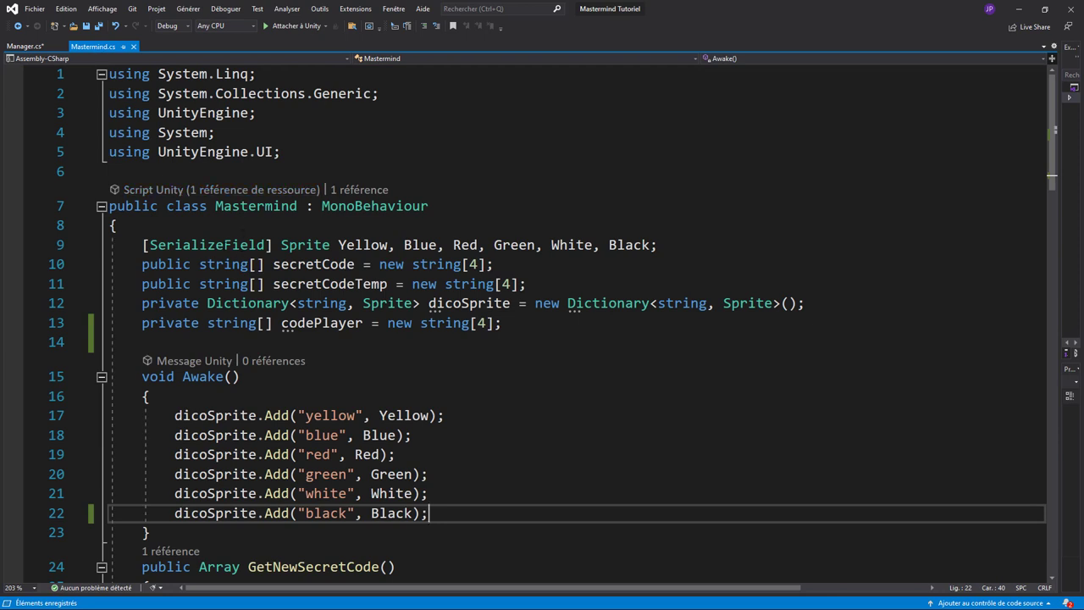
Replace [SerializeField] with public on the colour Sprite fields, save, and return to Manager.cs.
{"action": "double_click", "coordinate": [208, 245]}
{"action": "type", "text": "publ"}
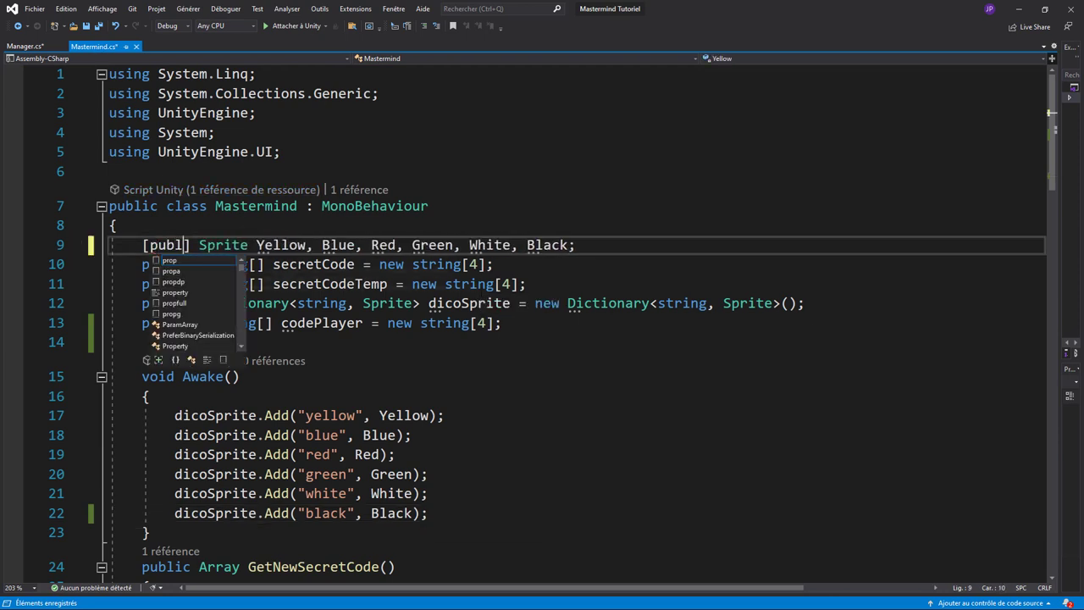
{"action": "type", "text": "ic"}
{"action": "key", "text": "Delete"}
{"action": "key", "text": "Left"}
{"action": "key", "text": "Left"}
{"action": "key", "text": "Left"}
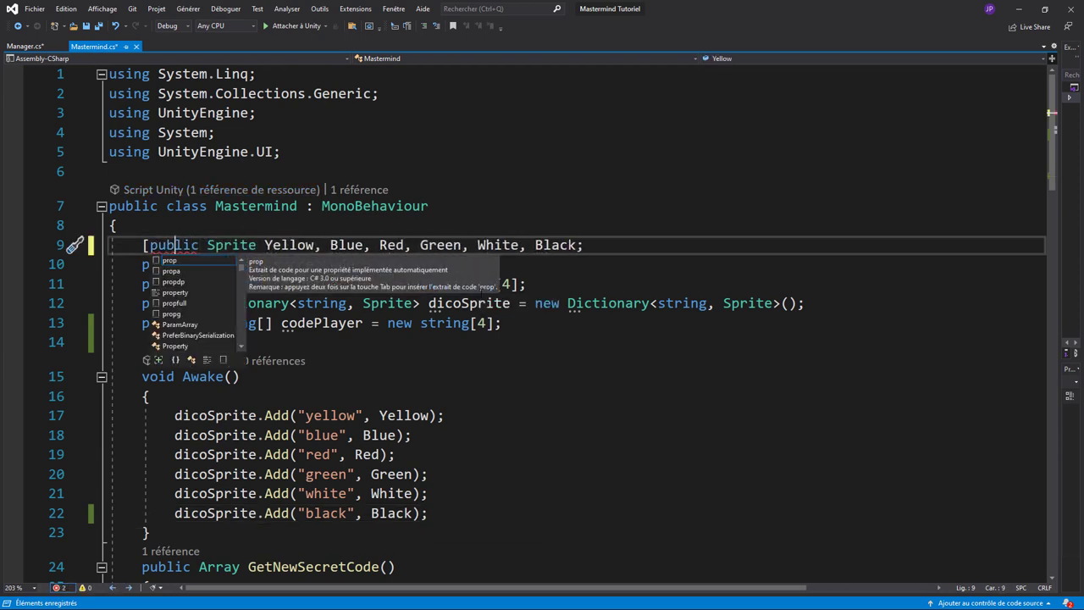
{"action": "key", "text": "Left"}
{"action": "key", "text": "Left"}
{"action": "key", "text": "Left"}
{"action": "key", "text": "BackSpace"}
{"action": "key", "text": "ctrl+s"}
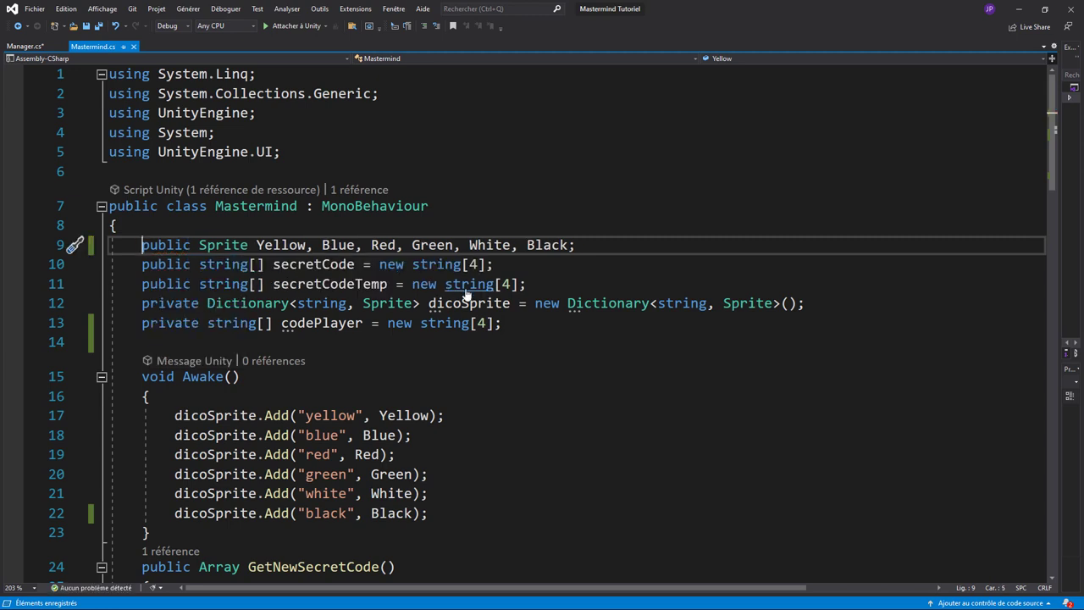
{"action": "left_click", "coordinate": [25, 46]}
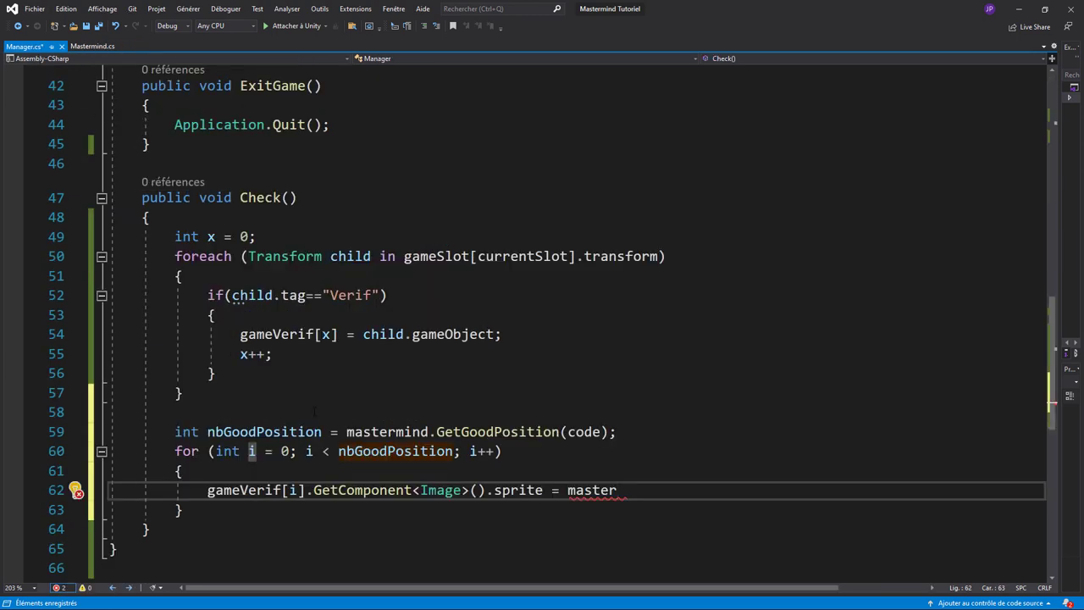
Finish line 62 so good-position pegs get the mastermind.Black sprite.
{"action": "double_click", "coordinate": [592, 495]}
{"action": "type", "text": "mast"}
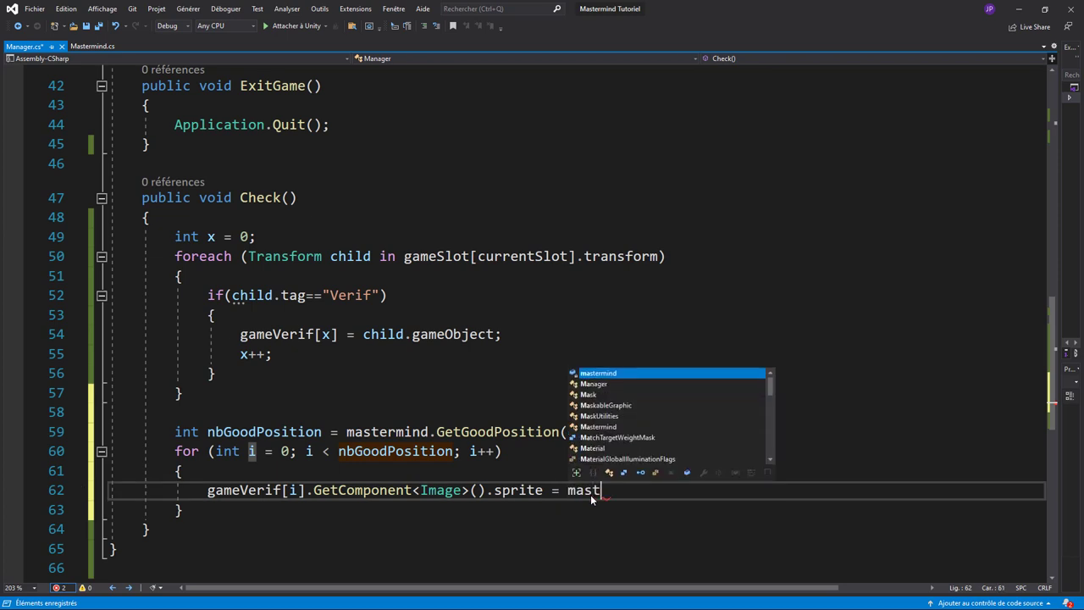
{"action": "key", "text": "Tab"}
{"action": "type", "text": ".Black"}
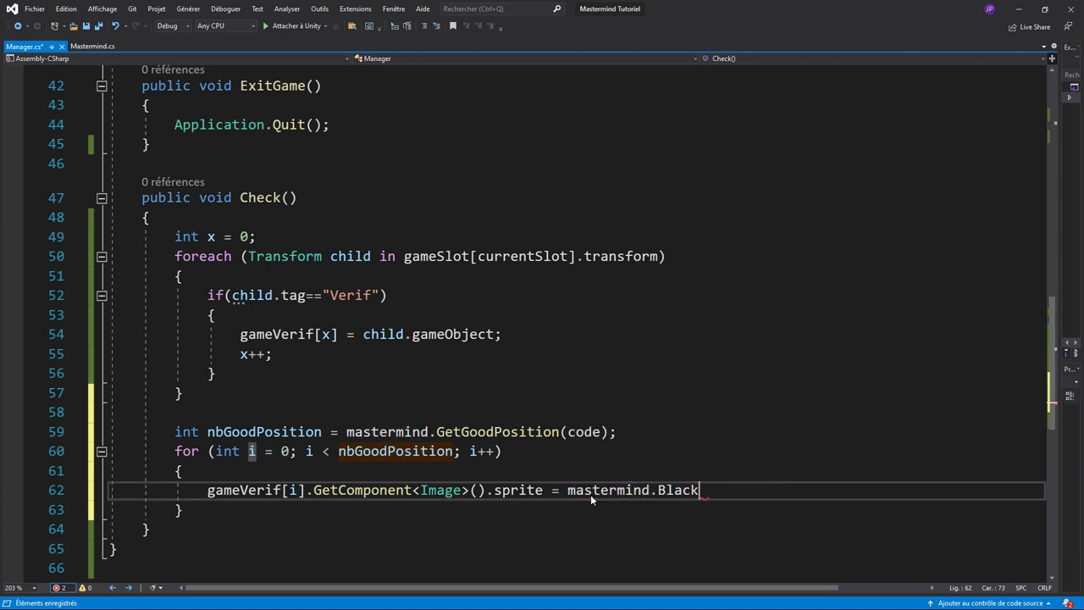
{"action": "type", "text": ";"}
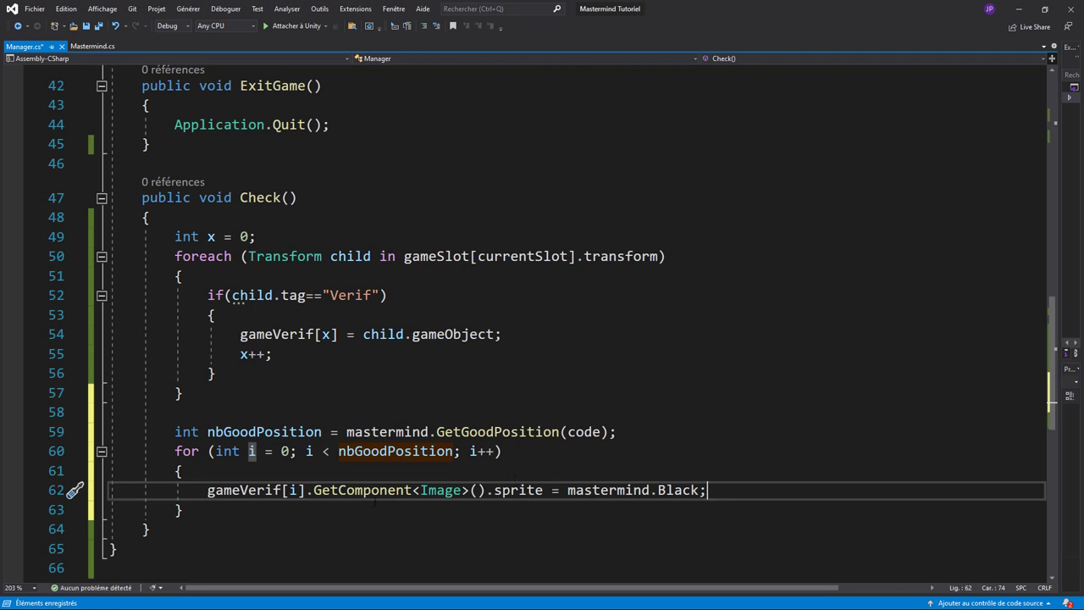
Below the first loop, add int nbWrongPosition = mastermind.GetWrongPosition();.
{"action": "left_click", "coordinate": [221, 511]}
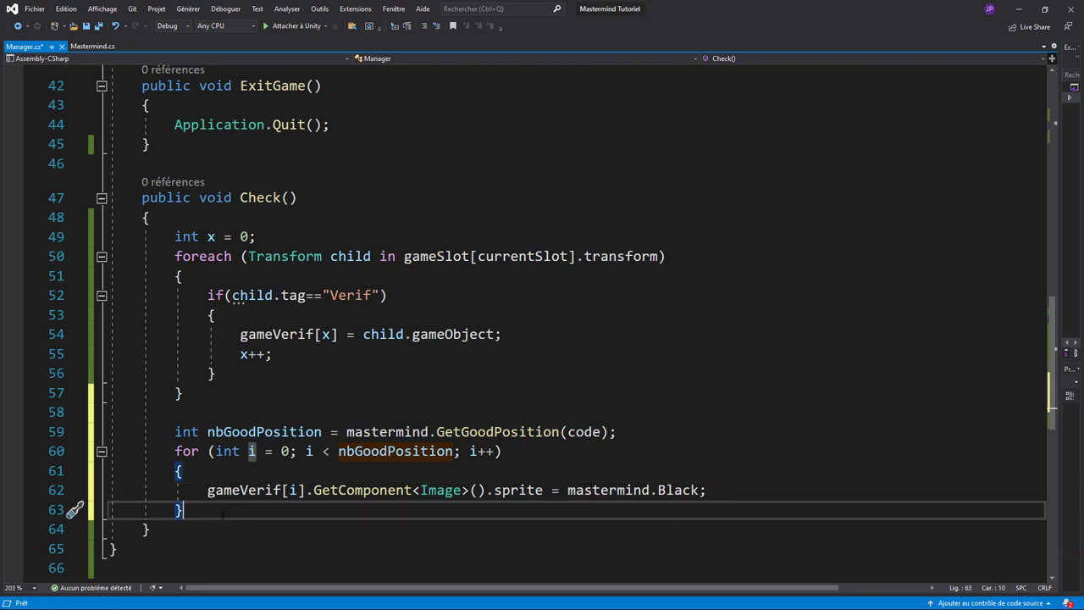
{"action": "key", "text": "Return"}
{"action": "key", "text": "Return"}
{"action": "type", "text": "int nb"}
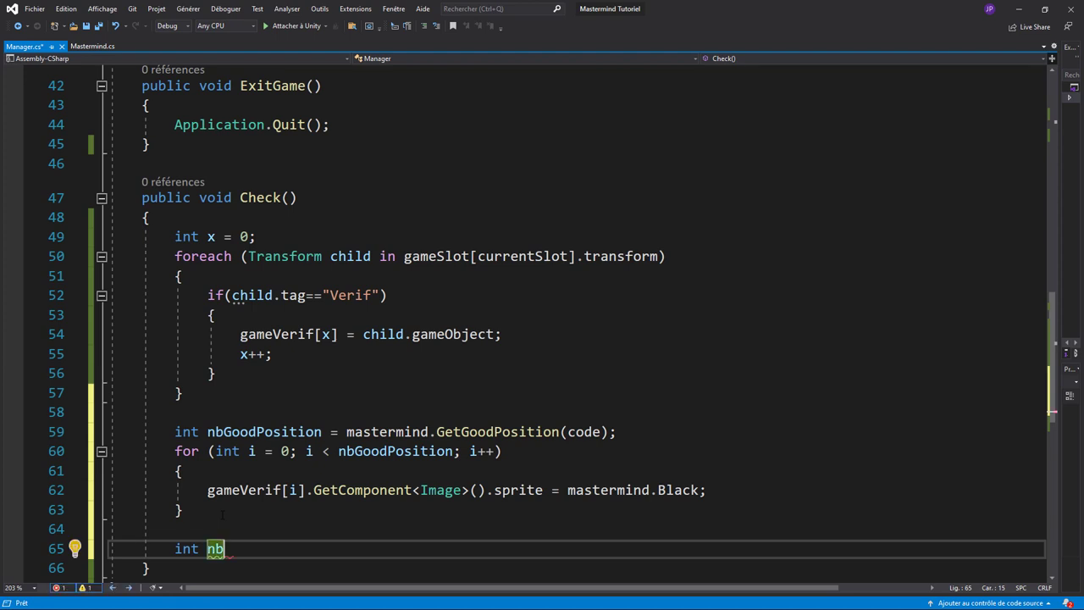
{"action": "type", "text": "Wrong"}
{"action": "type", "text": "Position"}
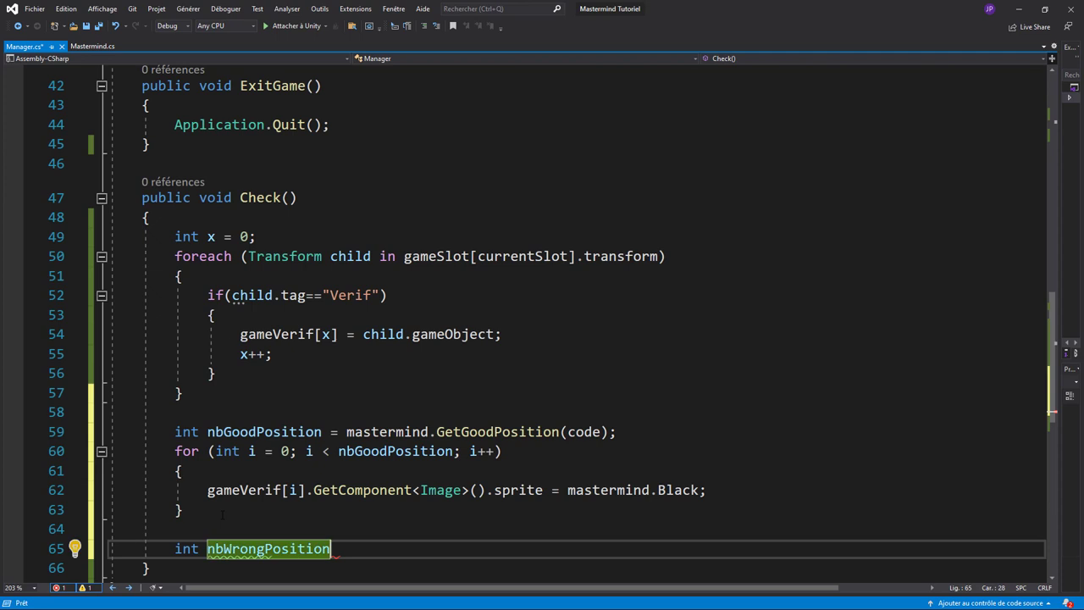
{"action": "type", "text": " = mast"}
{"action": "key", "text": "Tab"}
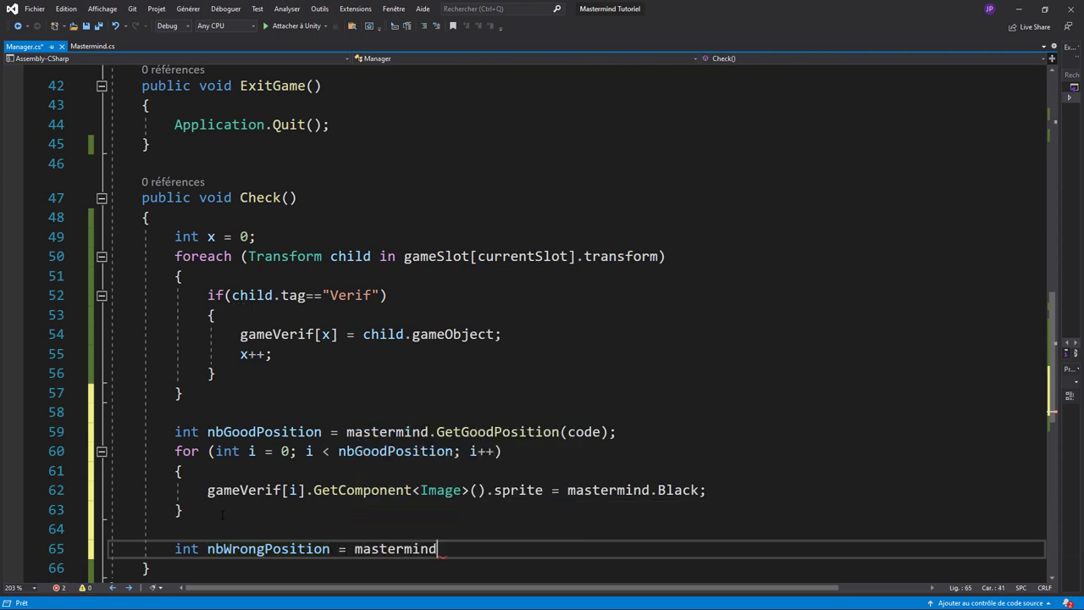
{"action": "type", "text": ".get"}
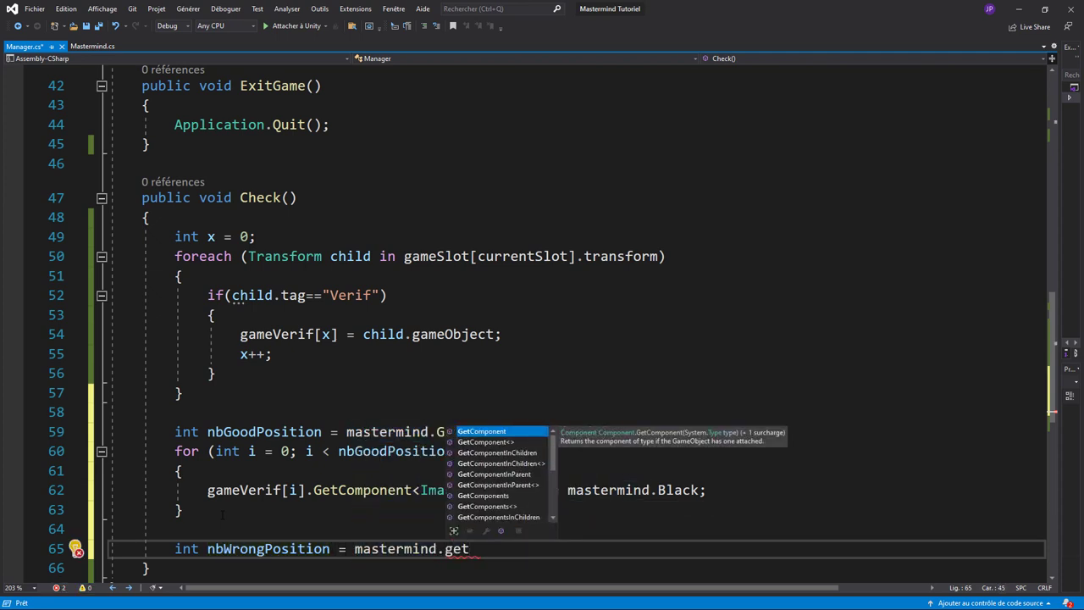
{"action": "type", "text": "wr"}
{"action": "key", "text": "Tab"}
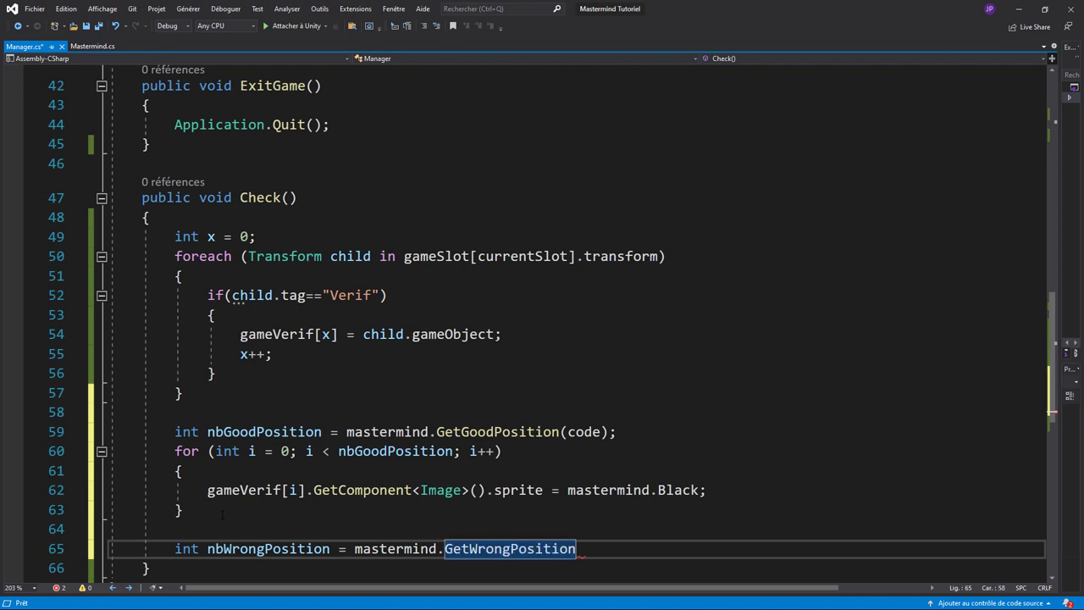
{"action": "type", "text": "();"}
{"action": "key", "text": "Return"}
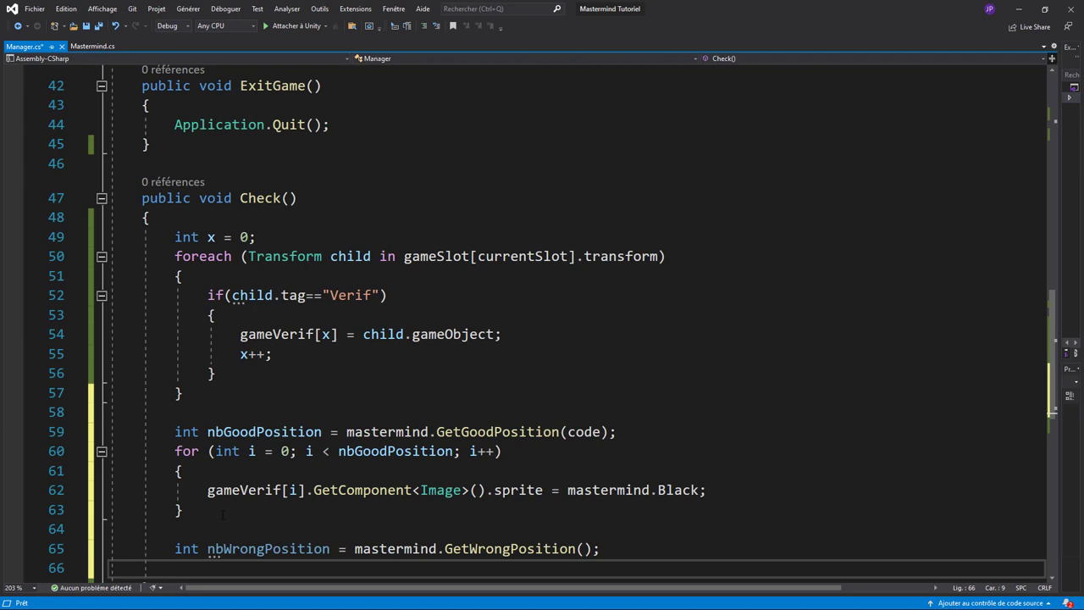
Add a second for loop running up to nbWrongPosition.
{"action": "type", "text": "for"}
{"action": "key", "text": "Tab"}
{"action": "key", "text": "Tab"}
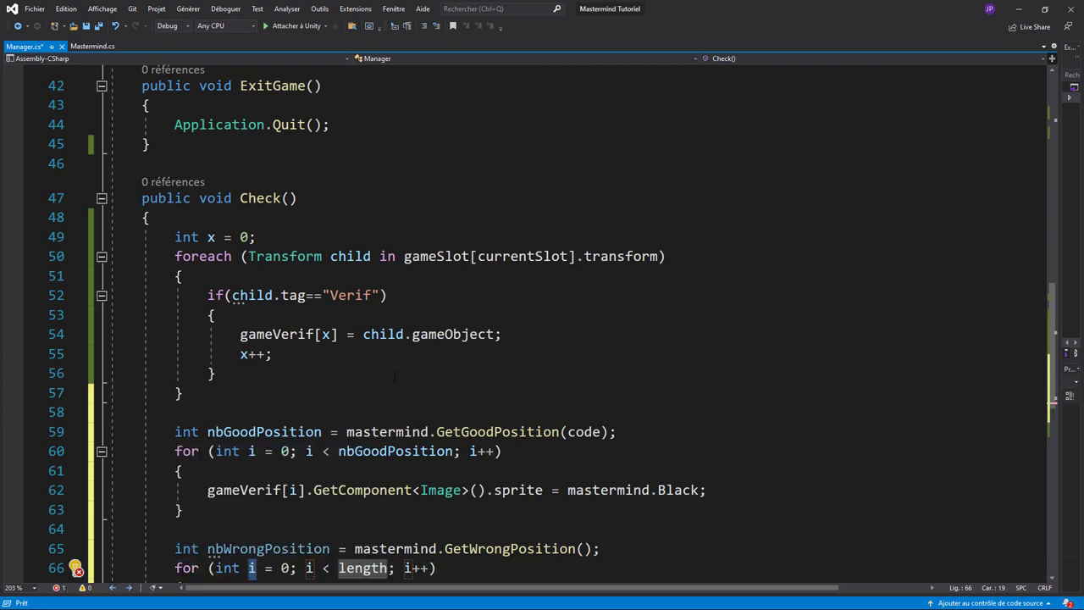
{"action": "scroll", "coordinate": [393, 375], "scroll_direction": "down", "scroll_amount": 3}
{"action": "key", "text": "Tab"}
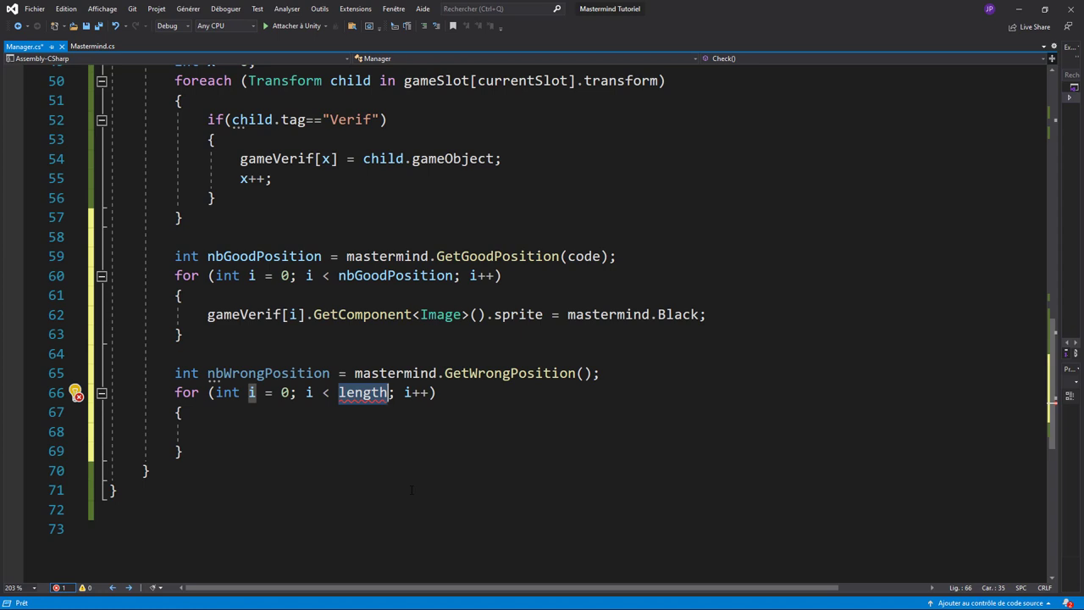
{"action": "type", "text": "nbw"}
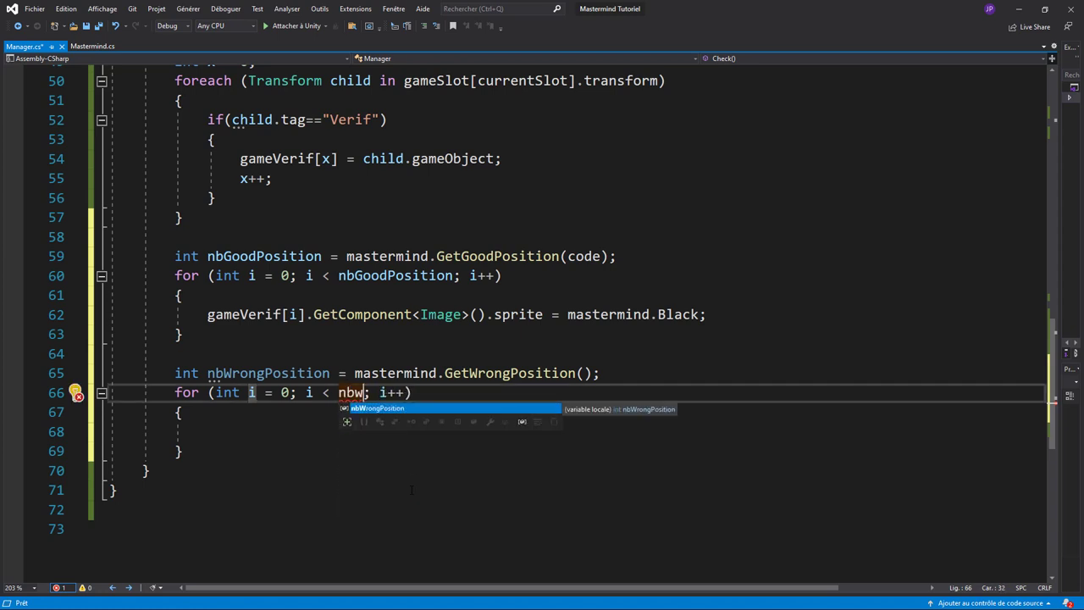
{"action": "key", "text": "Tab"}
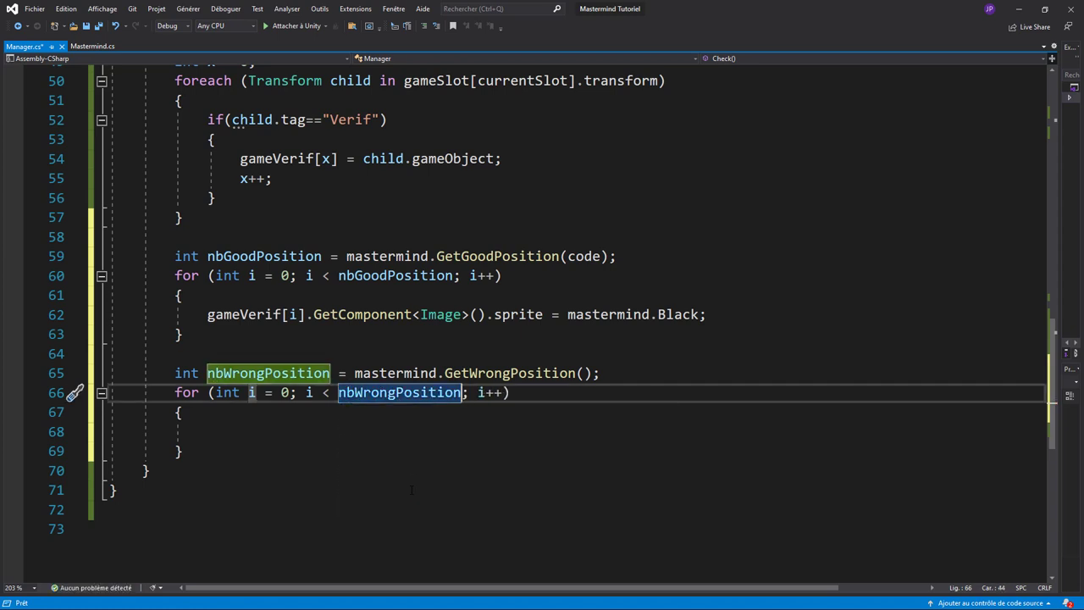
{"action": "key", "text": "Left"}
{"action": "left_click", "coordinate": [294, 314]}
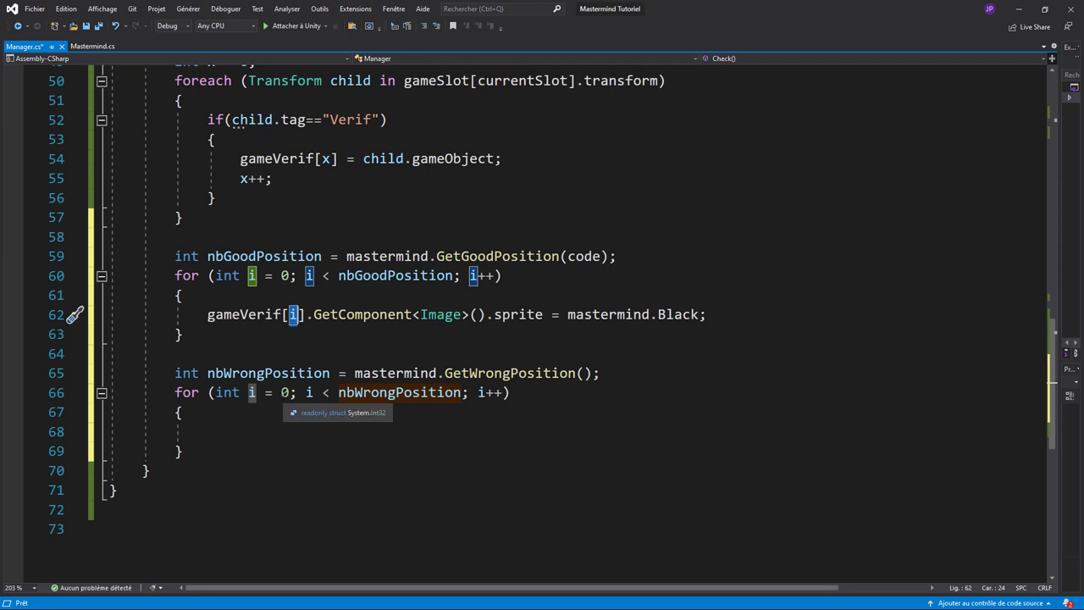
{"action": "double_click", "coordinate": [286, 393]}
Make the second loop start at nbGoodPosition and stop at nbWrongPosition + nbGoodPosition.
{"action": "type", "text": "nb"}
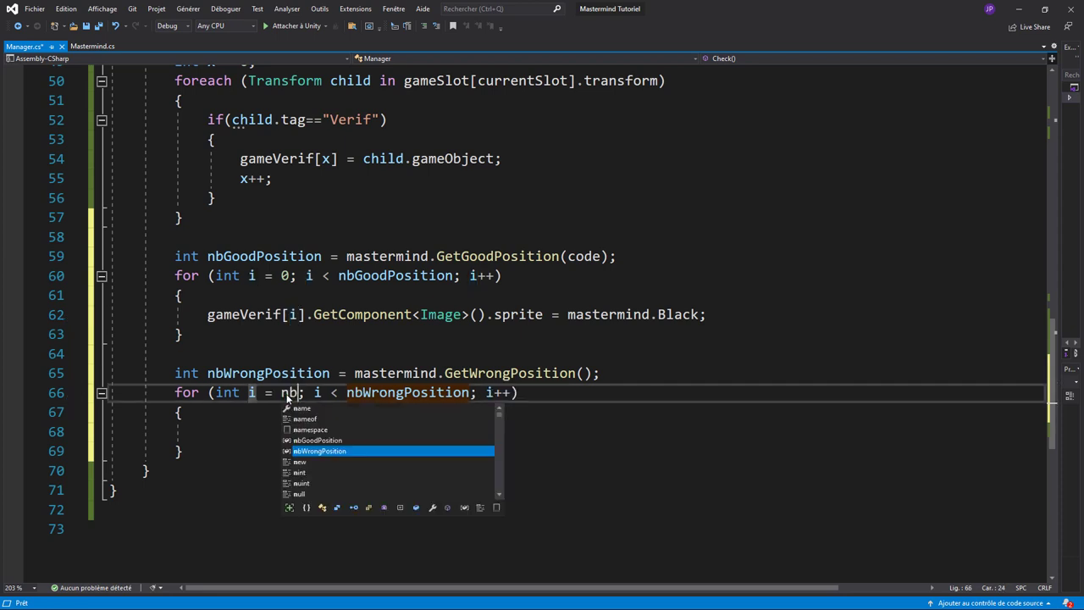
{"action": "key", "text": "Tab"}
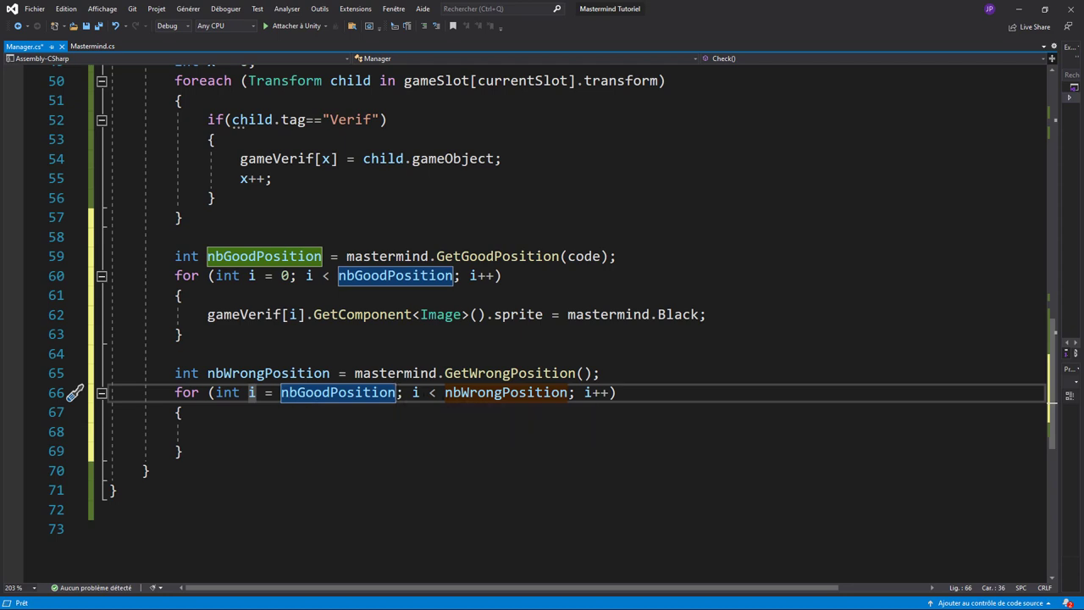
{"action": "left_click", "coordinate": [568, 393]}
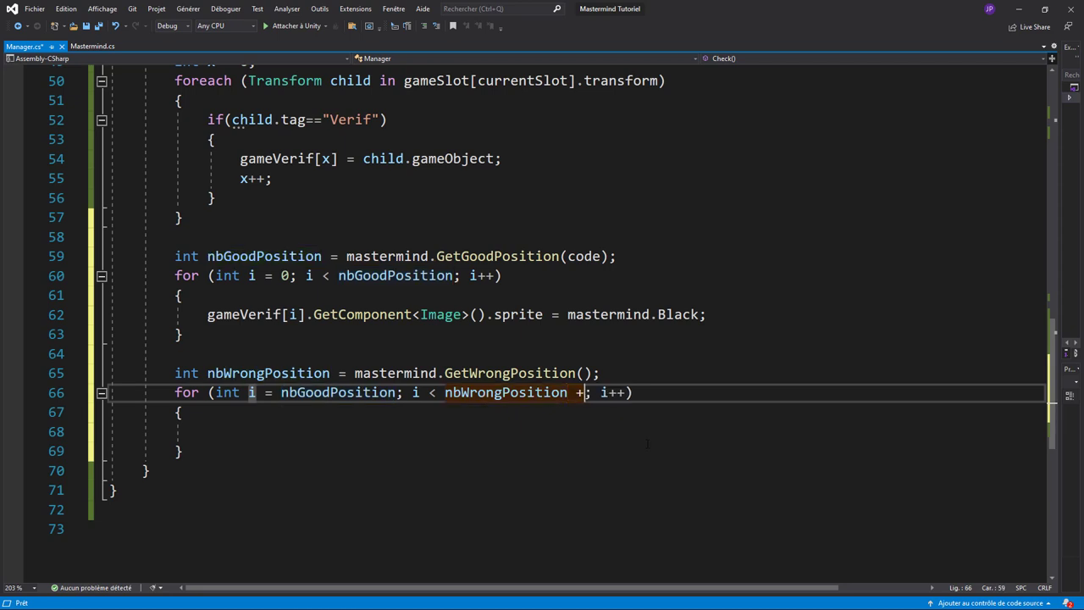
{"action": "type", "text": "+ nb"}
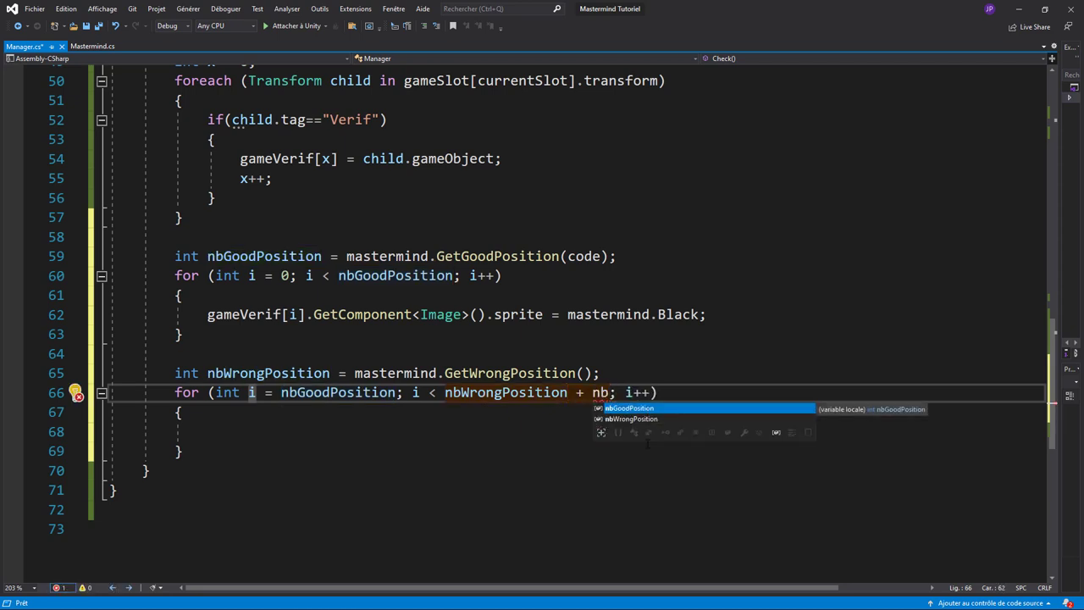
{"action": "key", "text": "Tab"}
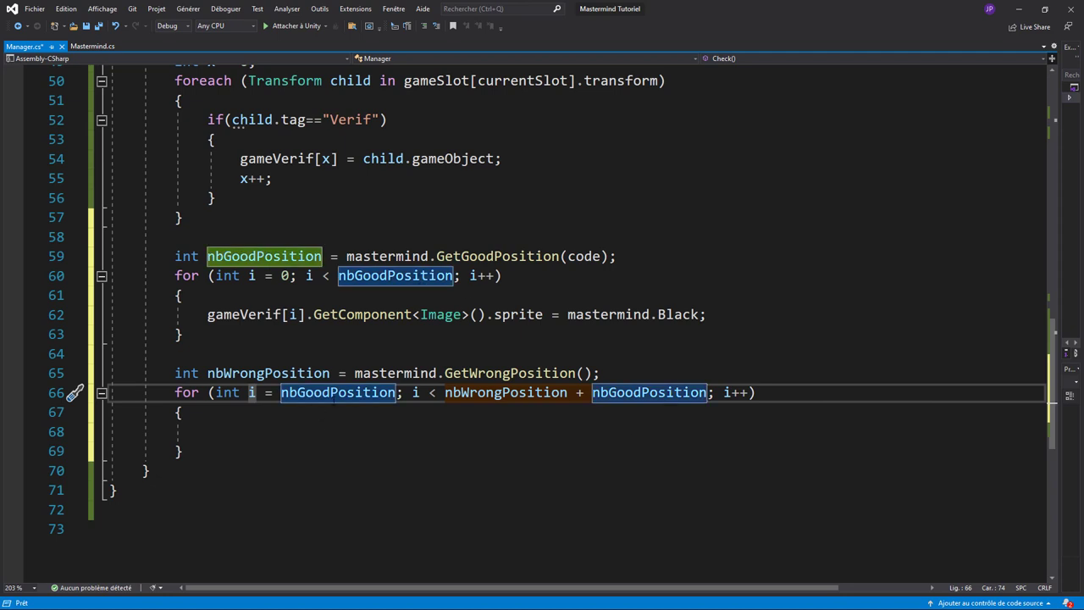
{"action": "double_click", "coordinate": [333, 392]}
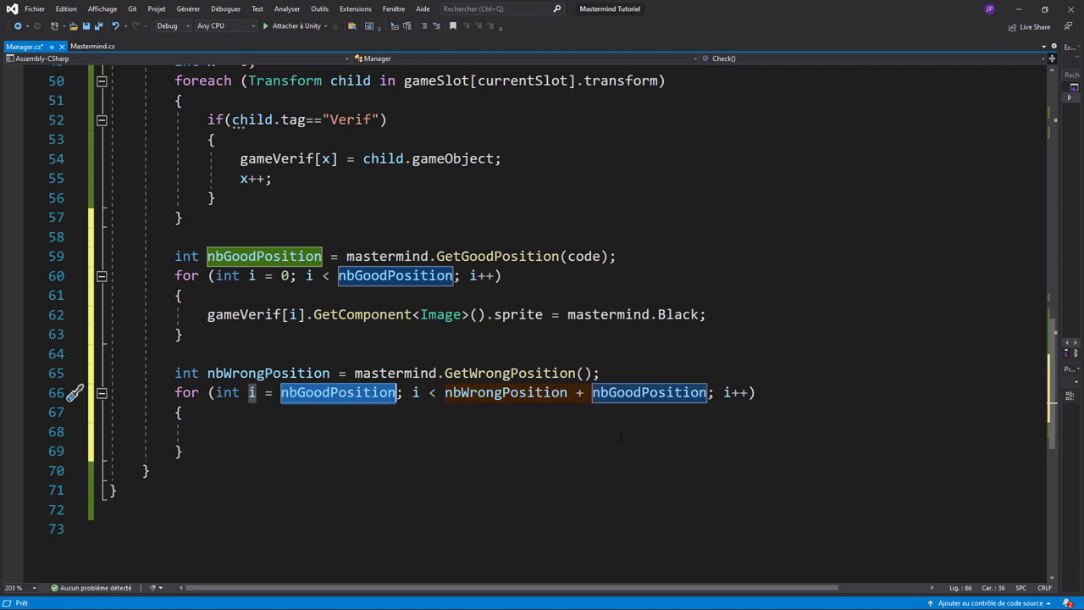
{"action": "left_click", "coordinate": [267, 435]}
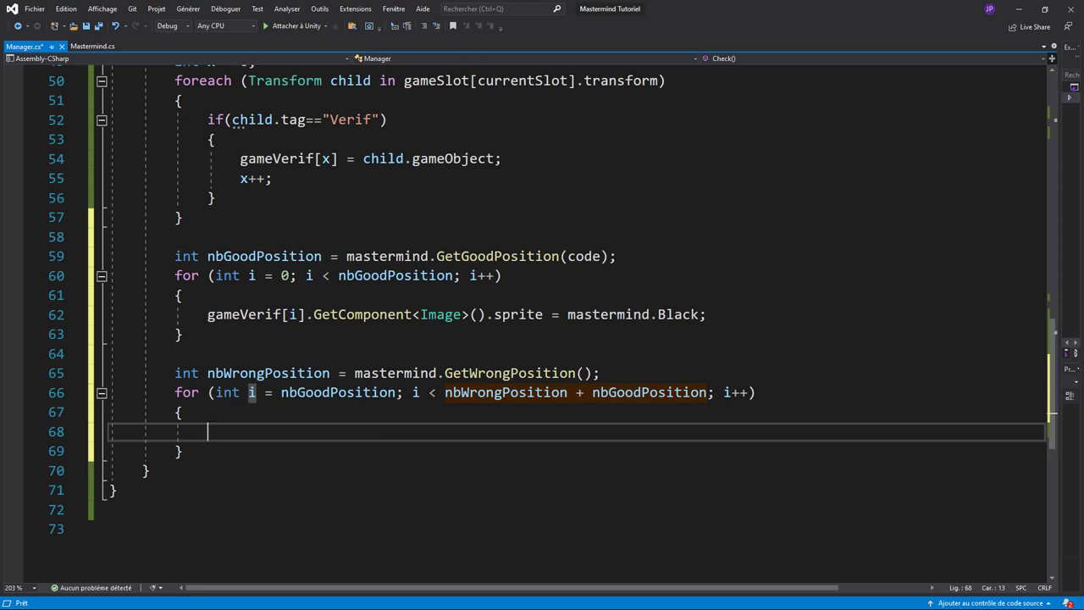
In the second loop, set gameVerif[i].GetComponent<Image>().sprite = mastermind.White;.
{"action": "key", "text": "alt+Tab"}
{"action": "left_click", "coordinate": [268, 430]}
{"action": "type", "text": "g"}
{"action": "type", "text": "a"}
{"action": "key", "text": "Down"}
{"action": "key", "text": "Tab"}
{"action": "type", "text": "[i]"}
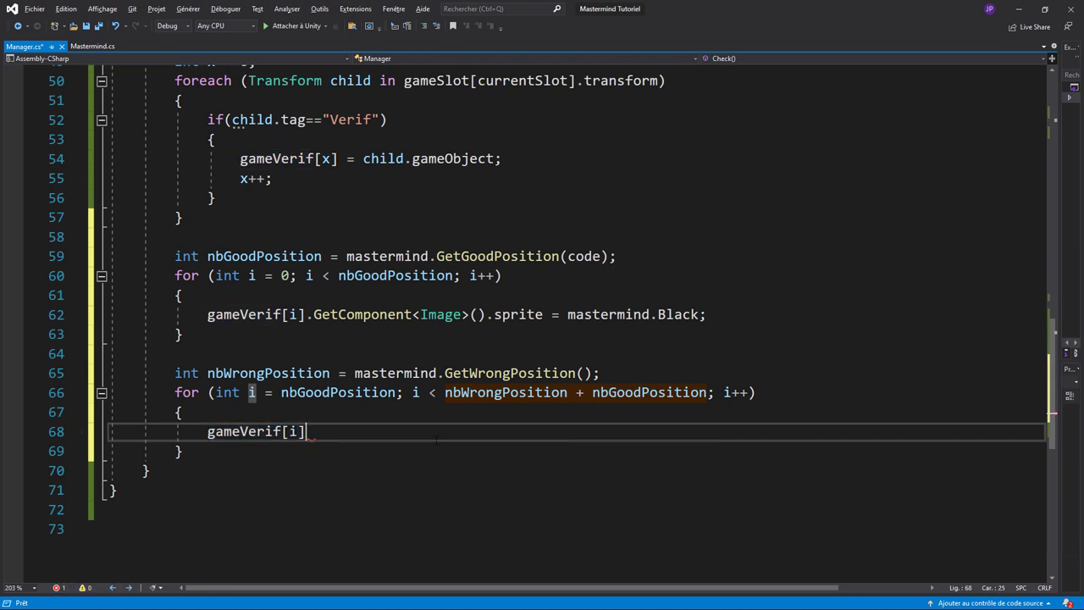
{"action": "type", "text": "."}
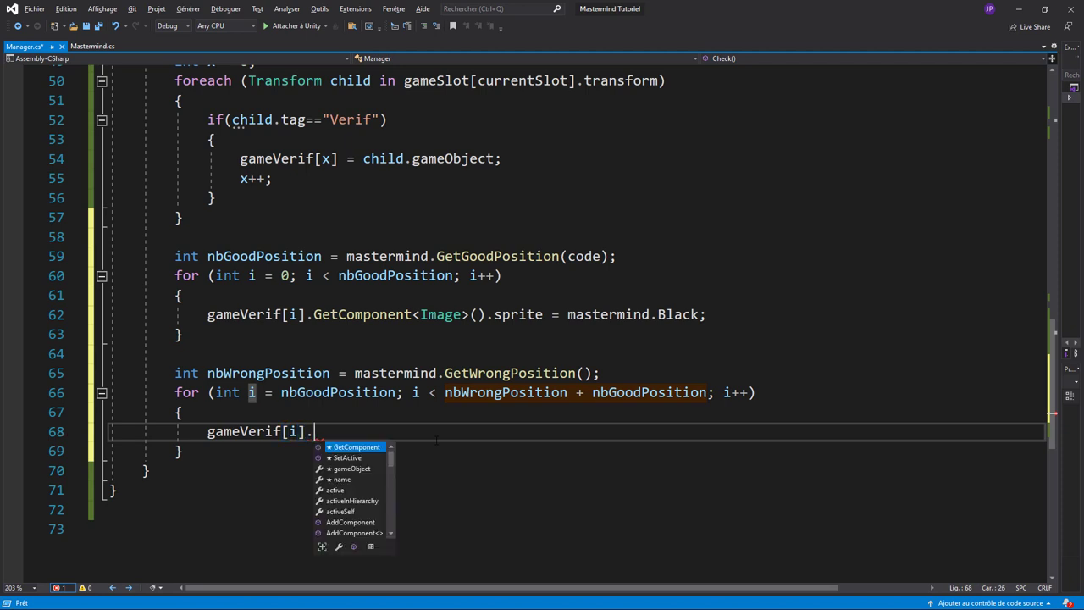
{"action": "type", "text": "get"}
{"action": "key", "text": "Down"}
{"action": "key", "text": "Down"}
{"action": "type", "text": "<"}
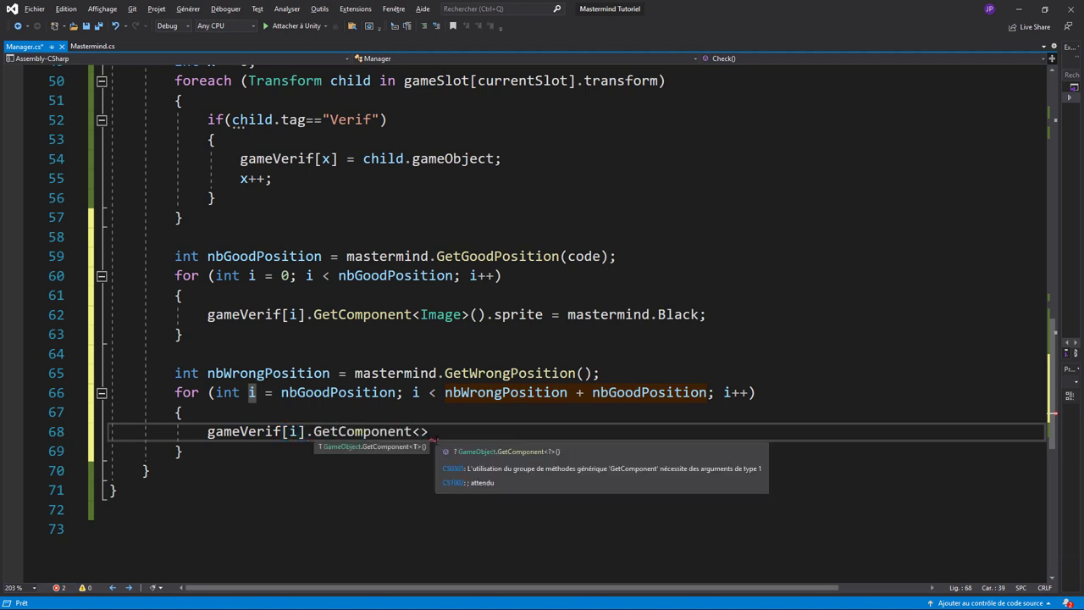
{"action": "type", "text": "Image>"}
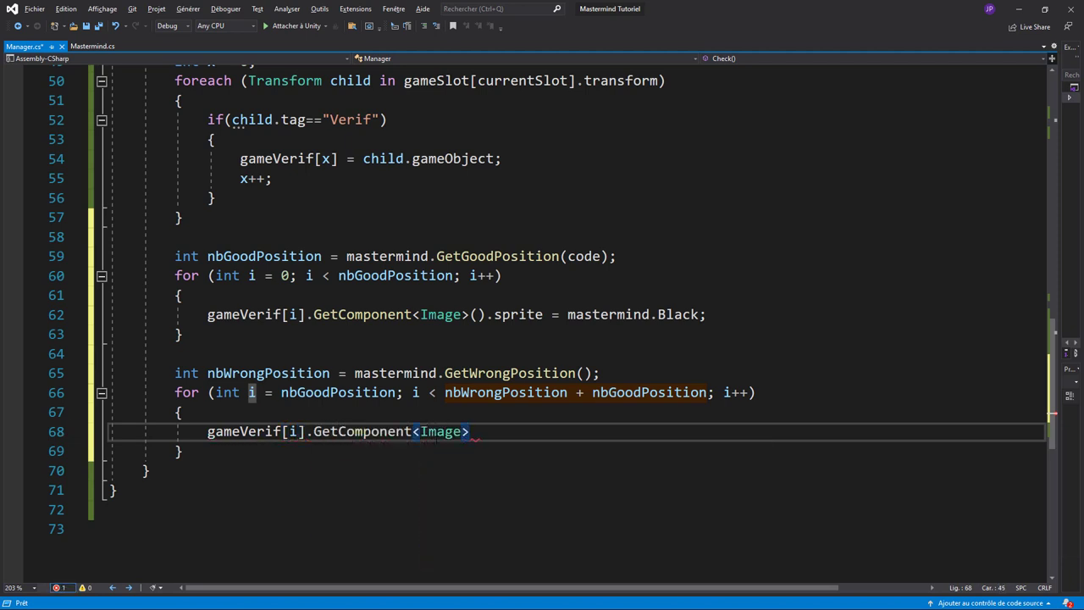
{"action": "type", "text": "().sp"}
{"action": "key", "text": "Tab"}
{"action": "type", "text": "= "}
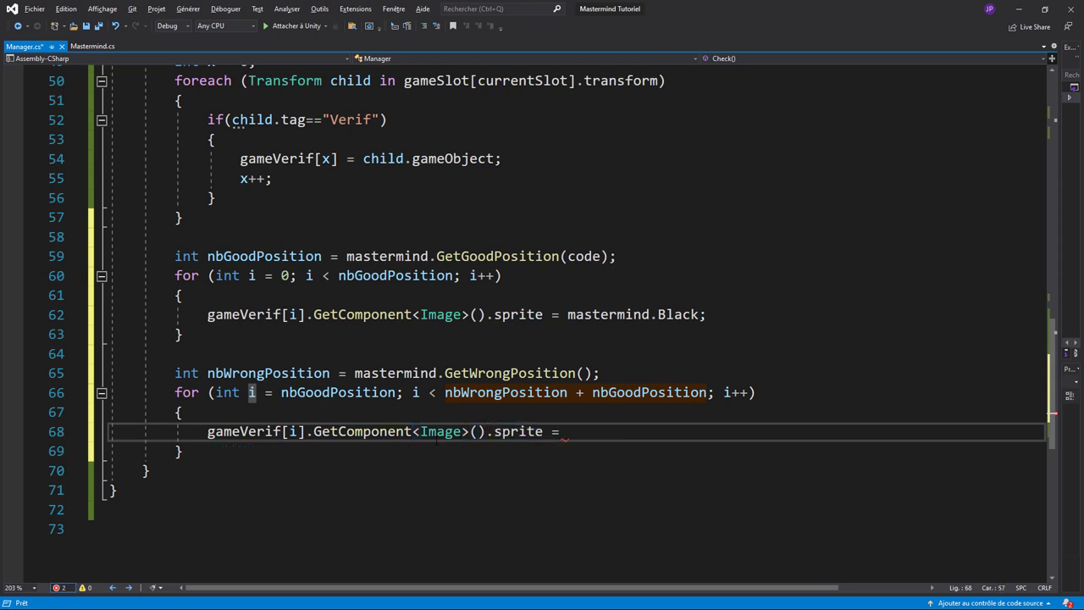
{"action": "type", "text": "mas"}
{"action": "key", "text": "Tab"}
{"action": "type", "text": "."}
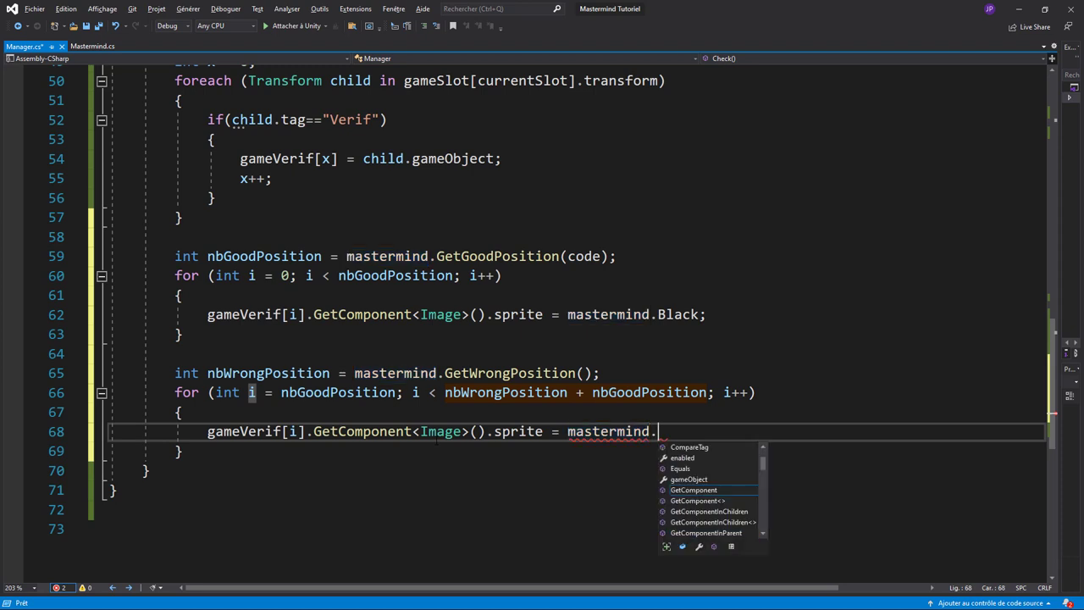
{"action": "type", "text": "Wh"}
{"action": "key", "text": "Tab"}
{"action": "type", "text": ";"}
Save the script and open a blank line below the white-peg loop.
{"action": "key", "text": "ctrl+s"}
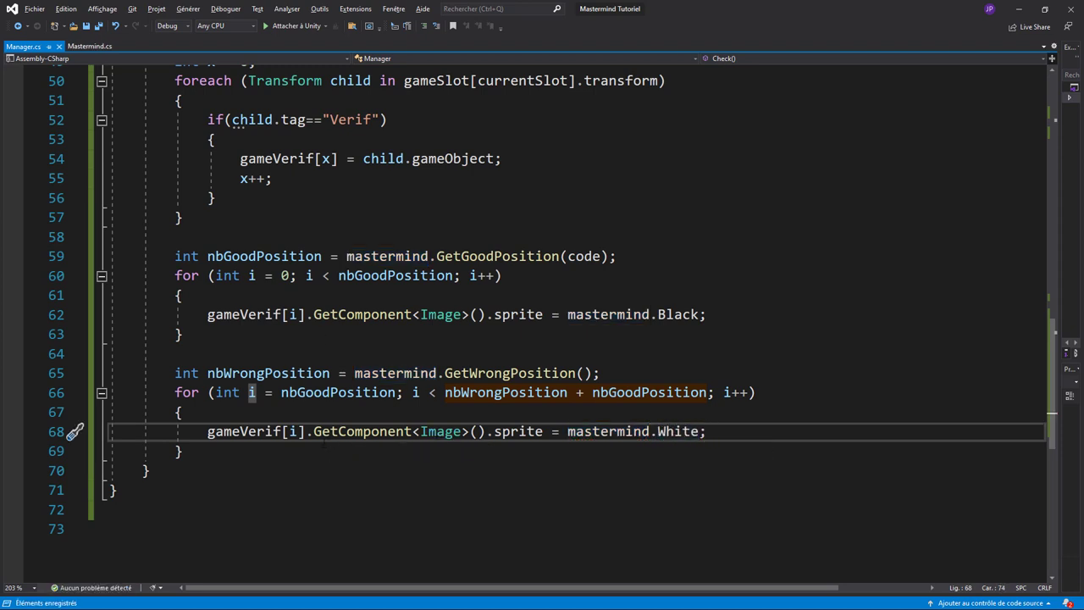
{"action": "left_click", "coordinate": [233, 460]}
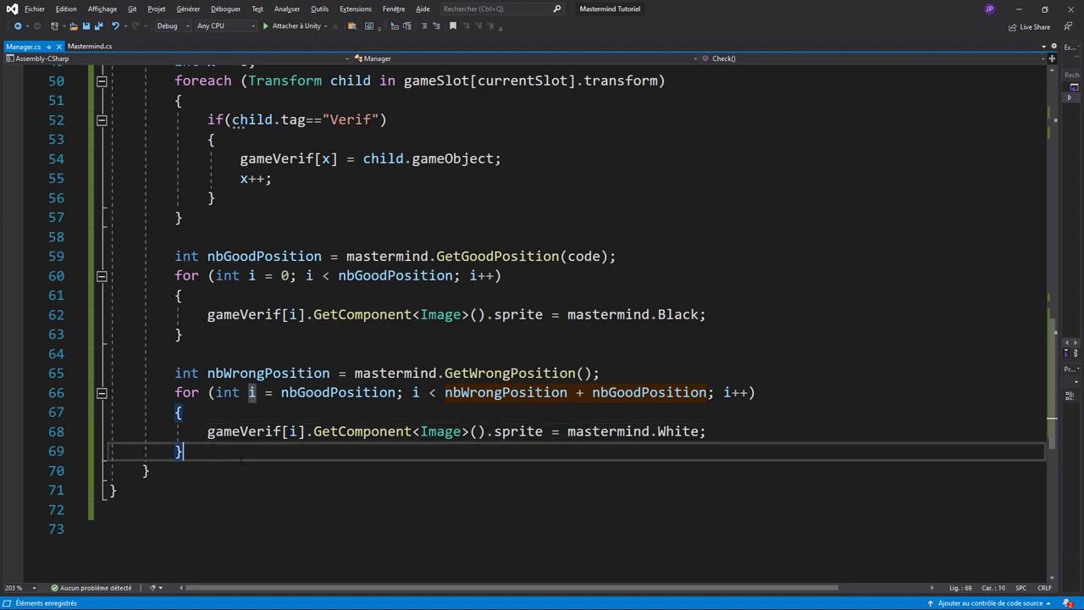
{"action": "key", "text": "Return"}
{"action": "key", "text": "Return"}
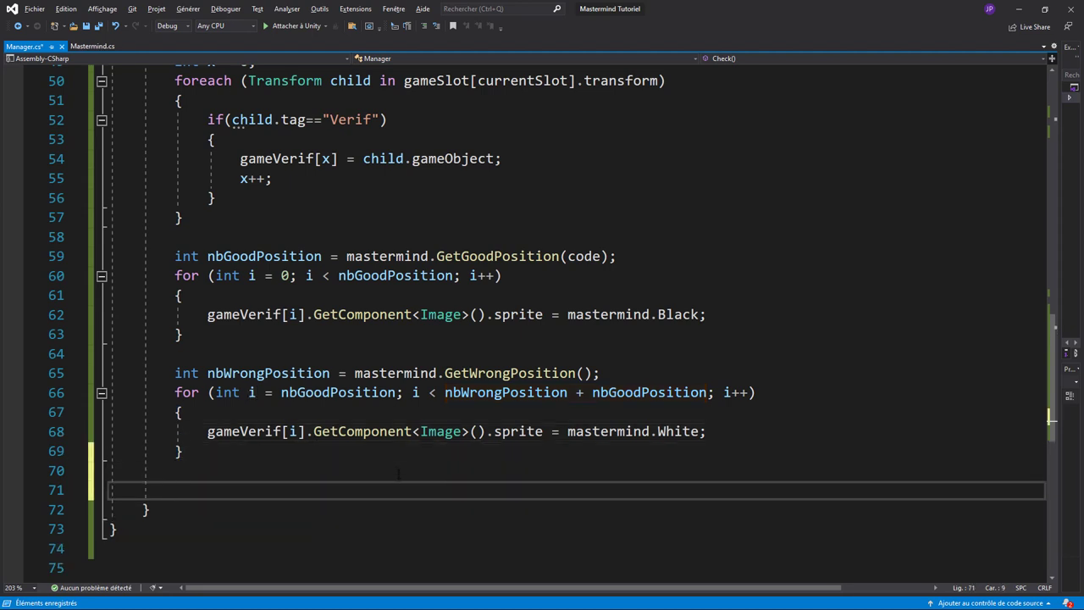
Start an if block that checks nbGoodPosition == 4.
{"action": "type", "text": "if("}
{"action": "type", "text": "nb"}
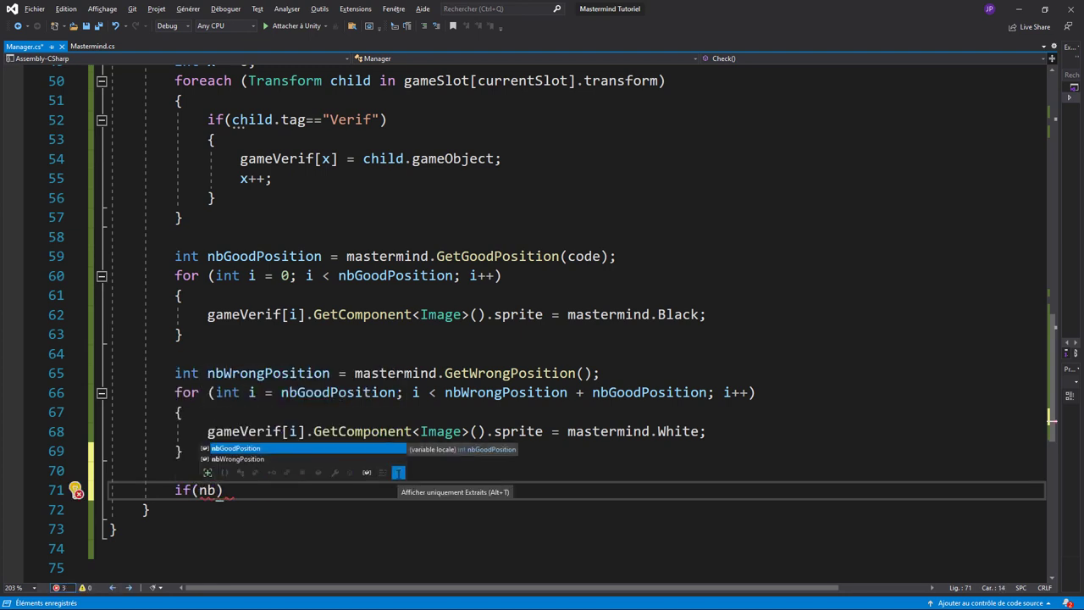
{"action": "key", "text": "Tab"}
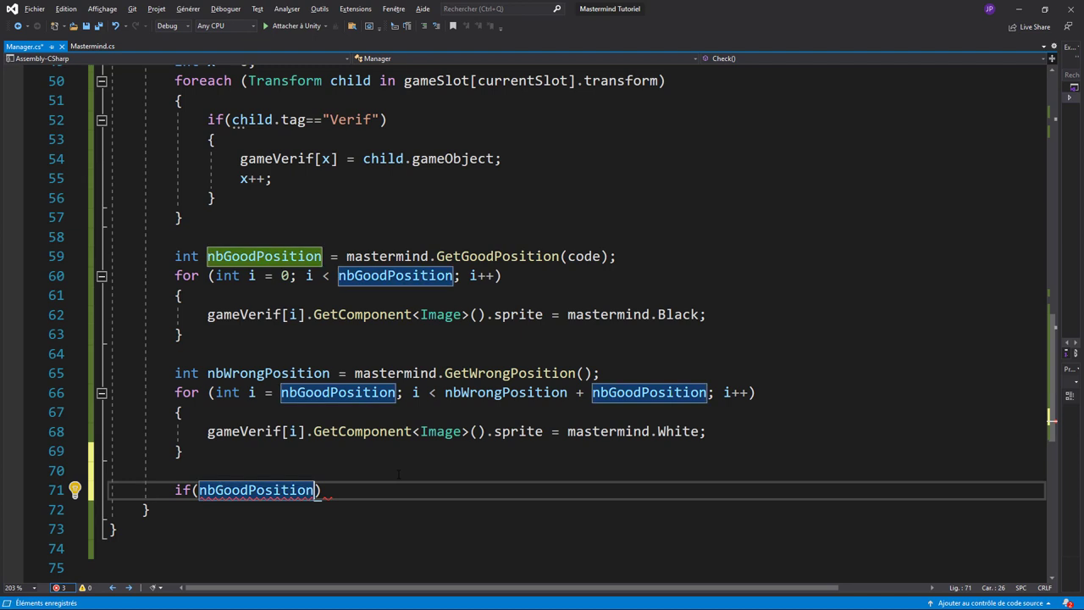
{"action": "type", "text": "="}
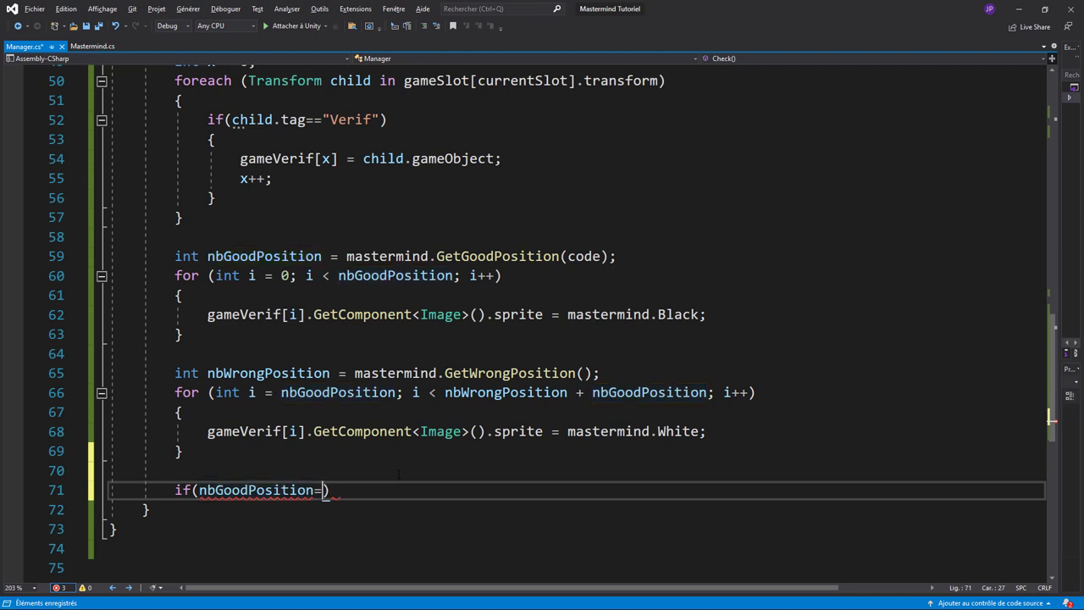
{"action": "type", "text": "=4)"}
{"action": "key", "text": "Return"}
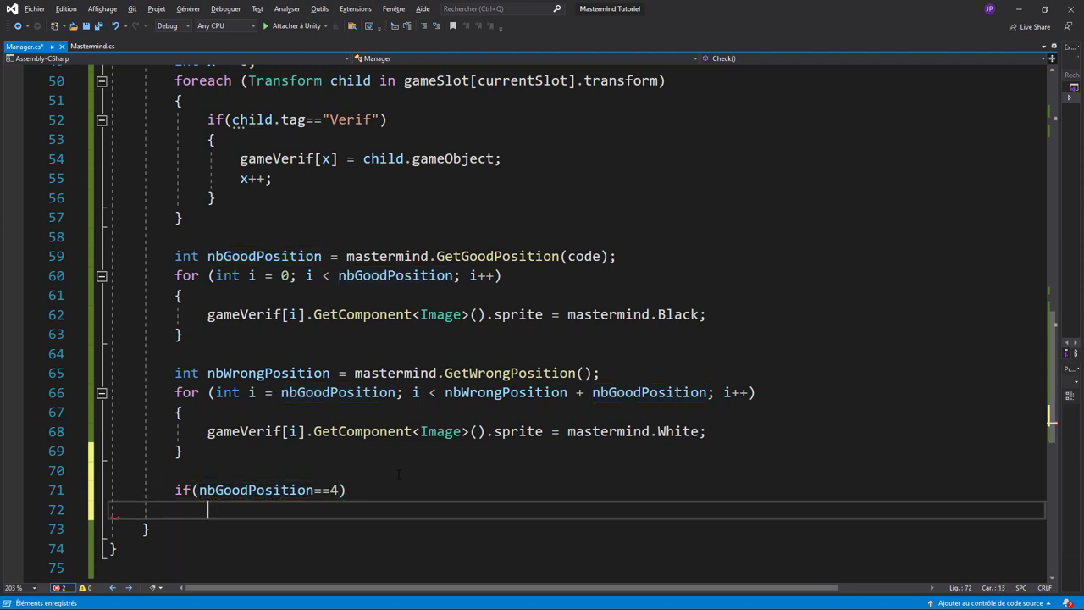
{"action": "type", "text": "{"}
{"action": "key", "text": "Return"}
Inside the win block, log "You Win" with Debug.Log and return.
{"action": "type", "text": "D"}
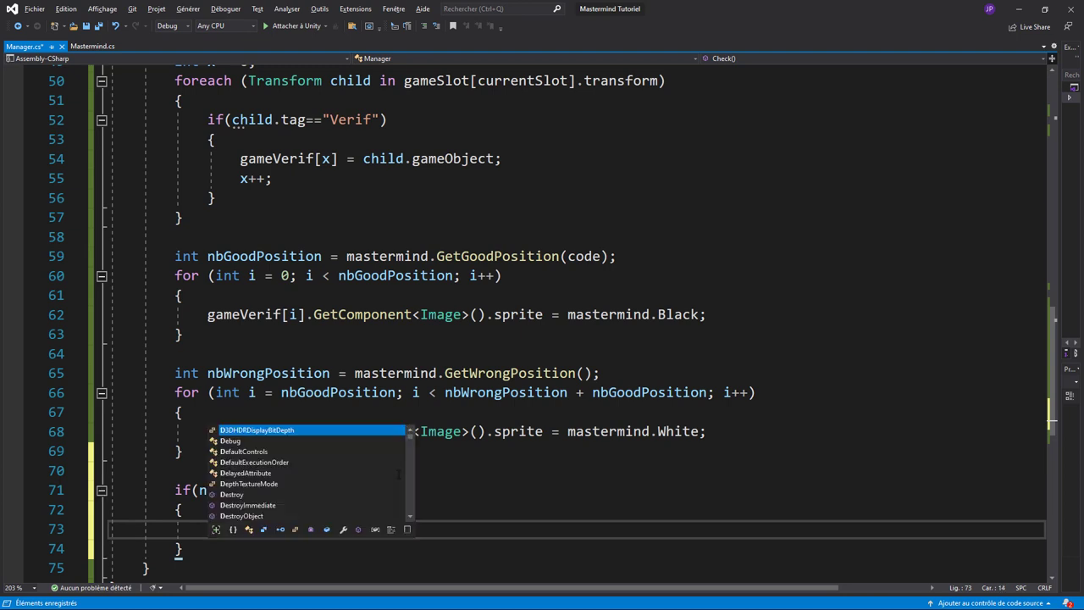
{"action": "type", "text": "Ebu"}
{"action": "key", "text": "Tab"}
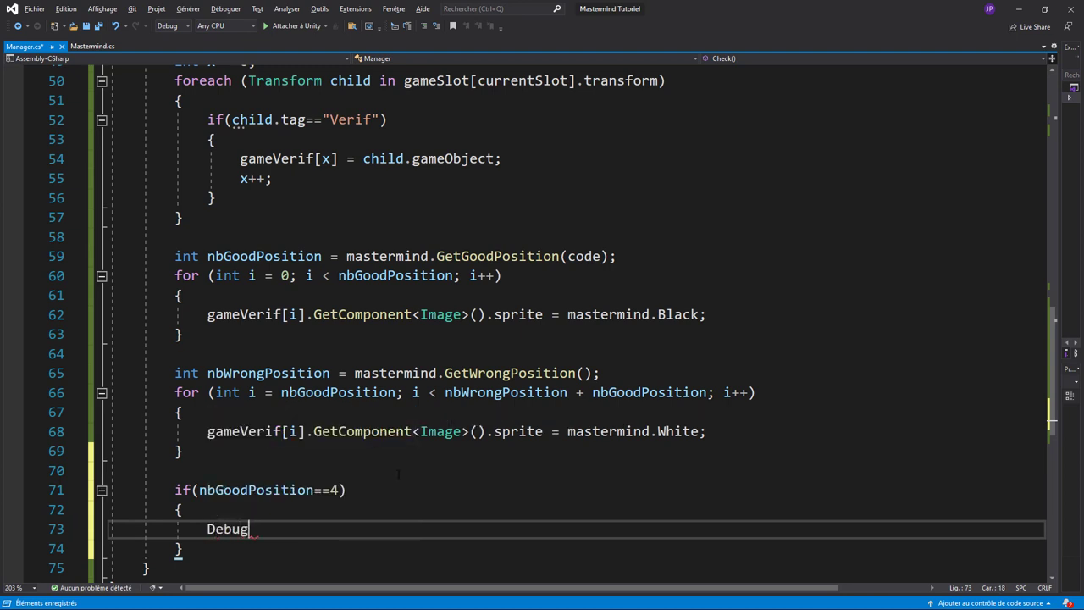
{"action": "type", "text": ".Log(\""}
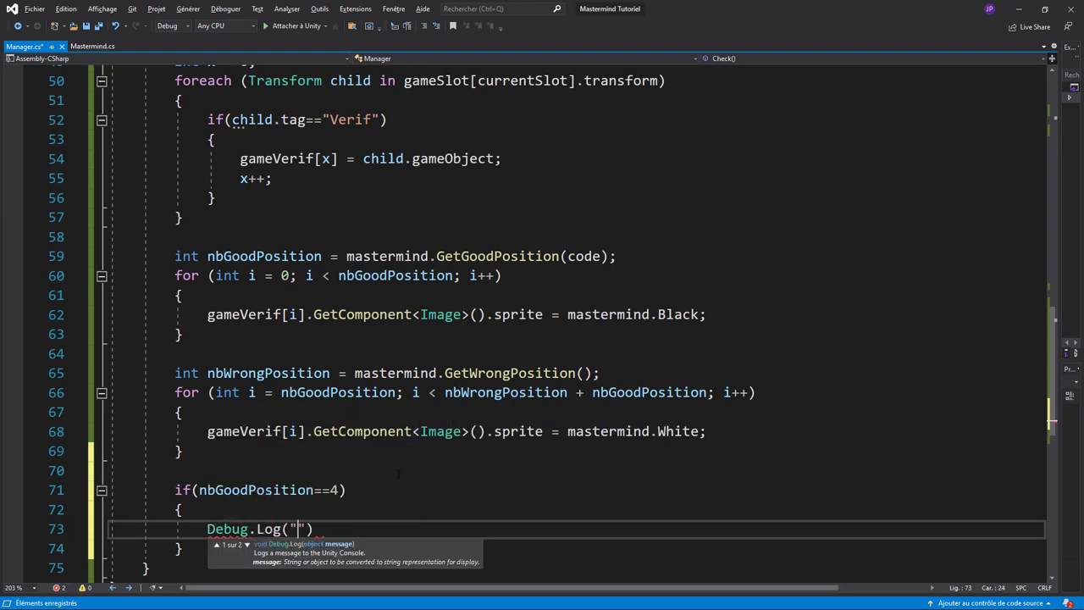
{"action": "type", "text": "Yo"}
{"action": "type", "text": "u Wi"}
{"action": "type", "text": "n"}
{"action": "key", "text": "End"}
{"action": "type", "text": ";"}
{"action": "key", "text": "Return"}
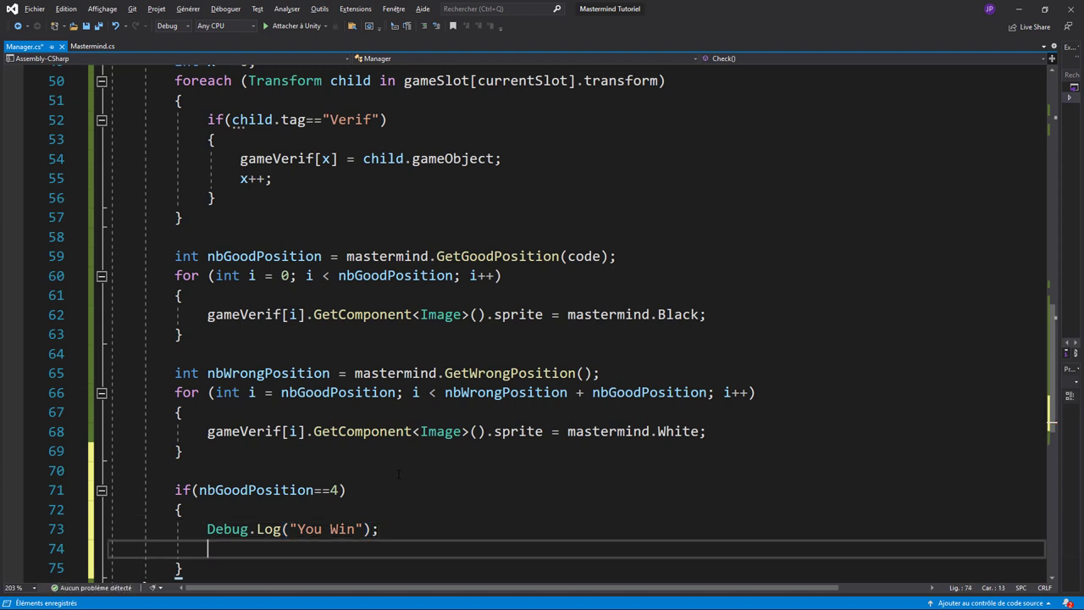
{"action": "type", "text": "return;"}
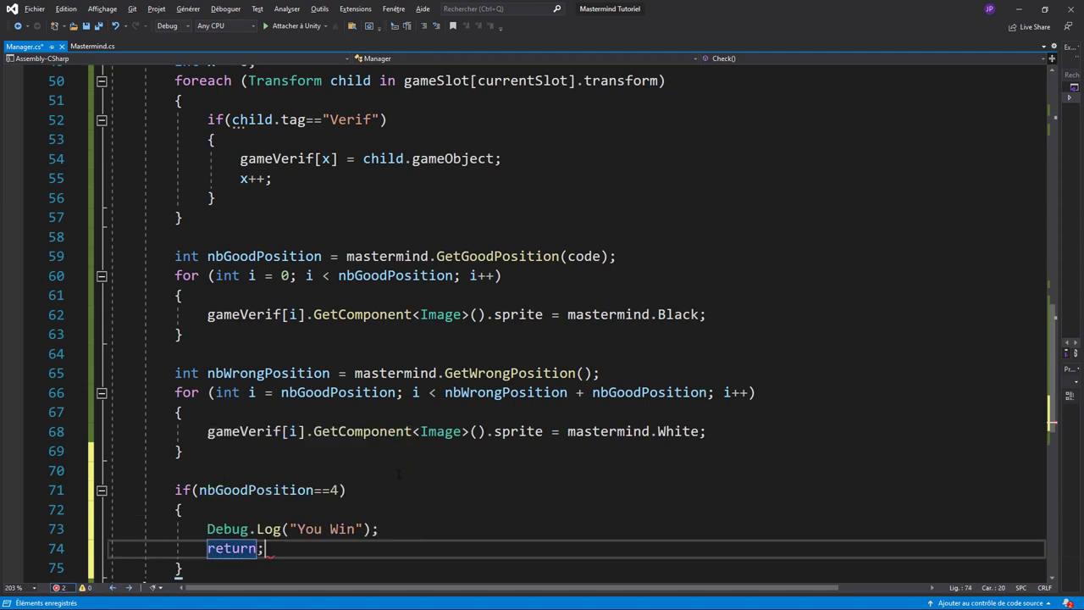
{"action": "scroll", "coordinate": [247, 421], "scroll_direction": "down", "scroll_amount": 3}
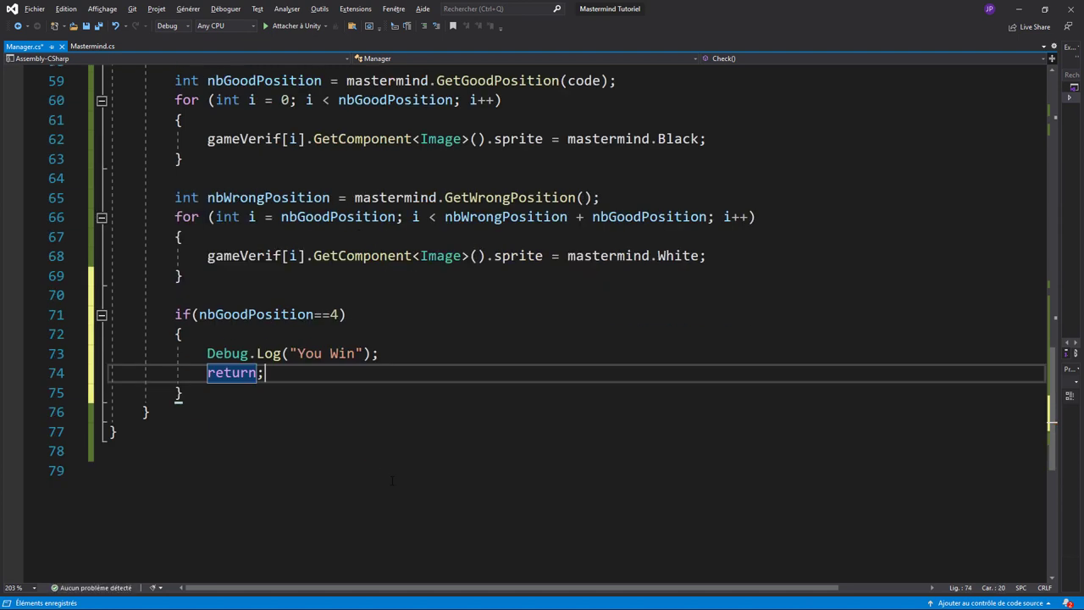
{"action": "left_click", "coordinate": [221, 399]}
Below the win check, open an if block for currentSlot == 9.
{"action": "key", "text": "Return"}
{"action": "key", "text": "Return"}
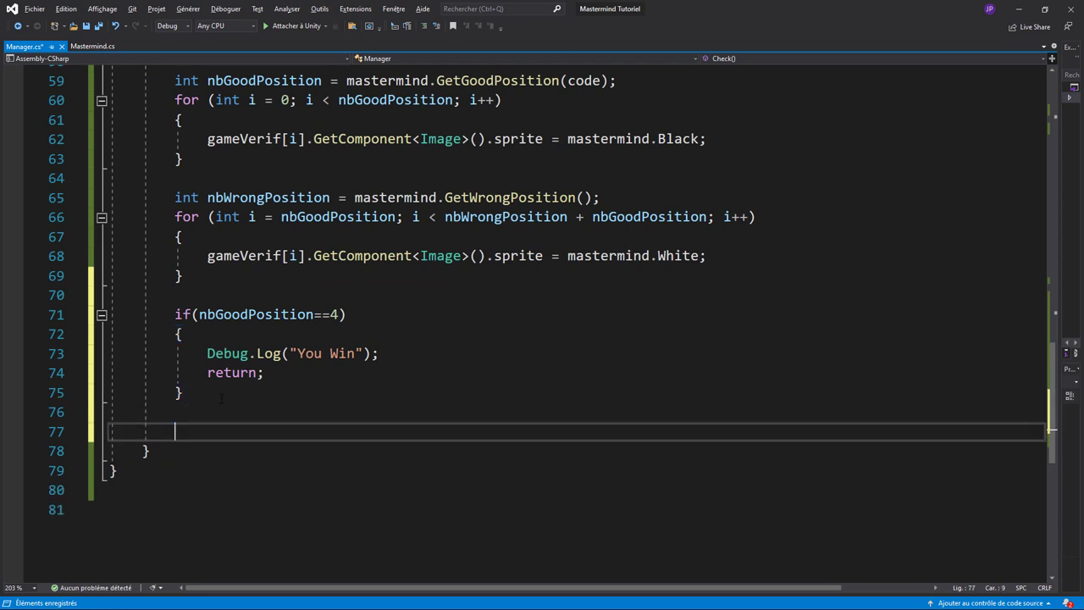
{"action": "type", "text": "if("}
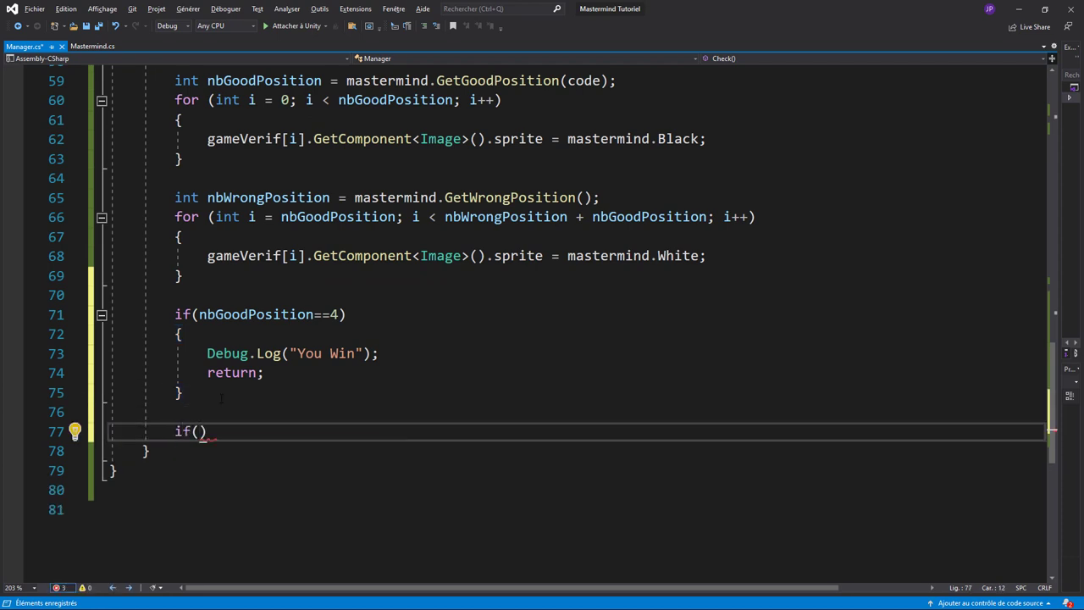
{"action": "type", "text": "cu"}
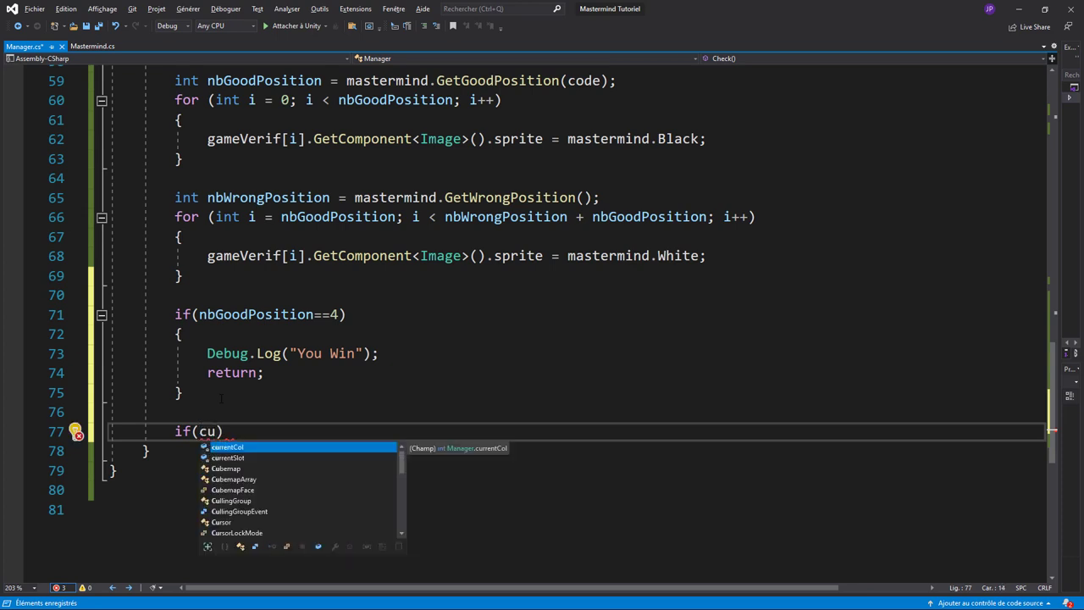
{"action": "type", "text": "rrentSlot=="}
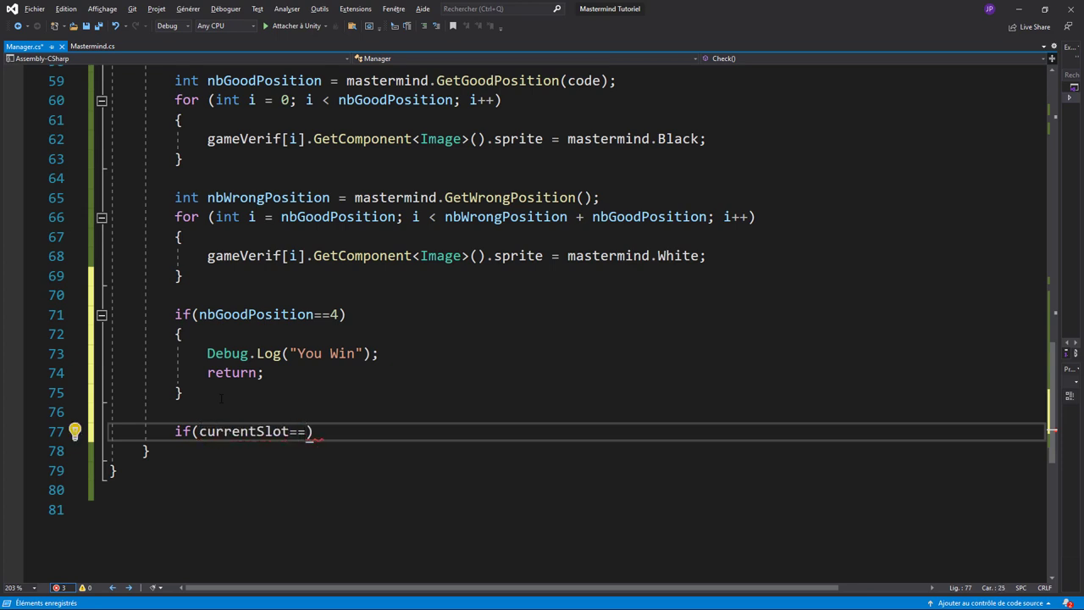
{"action": "type", "text": "0"}
{"action": "key", "text": "BackSpace"}
{"action": "type", "text": "9"}
{"action": "key", "text": "End"}
{"action": "key", "text": "Return"}
{"action": "type", "text": "{"}
{"action": "key", "text": "Return"}
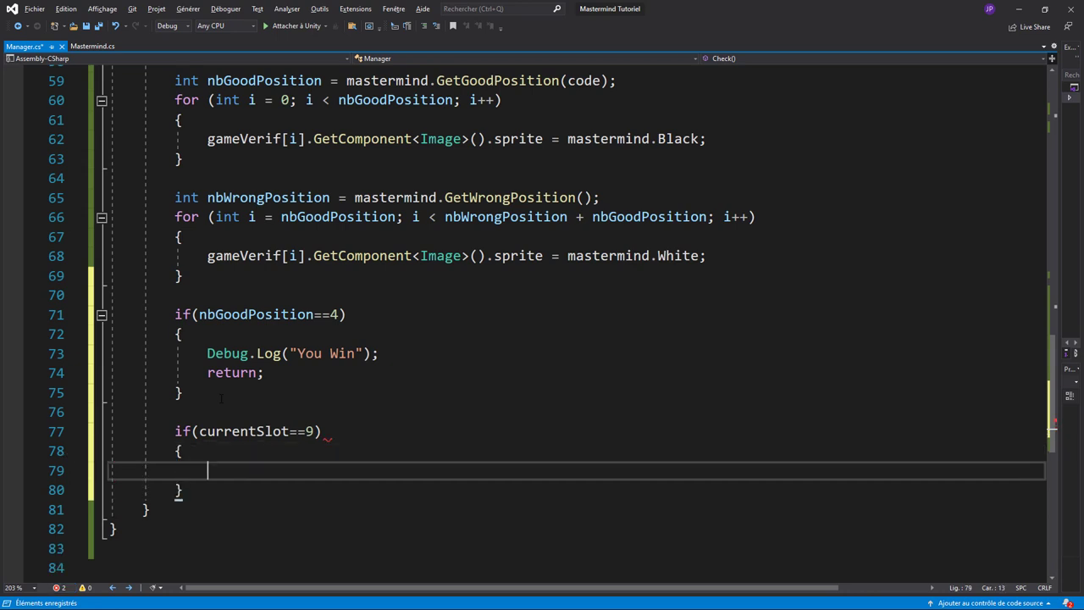
Inside the loss block, log "You loose" and return, removing the extra blank line.
{"action": "type", "text": "De"}
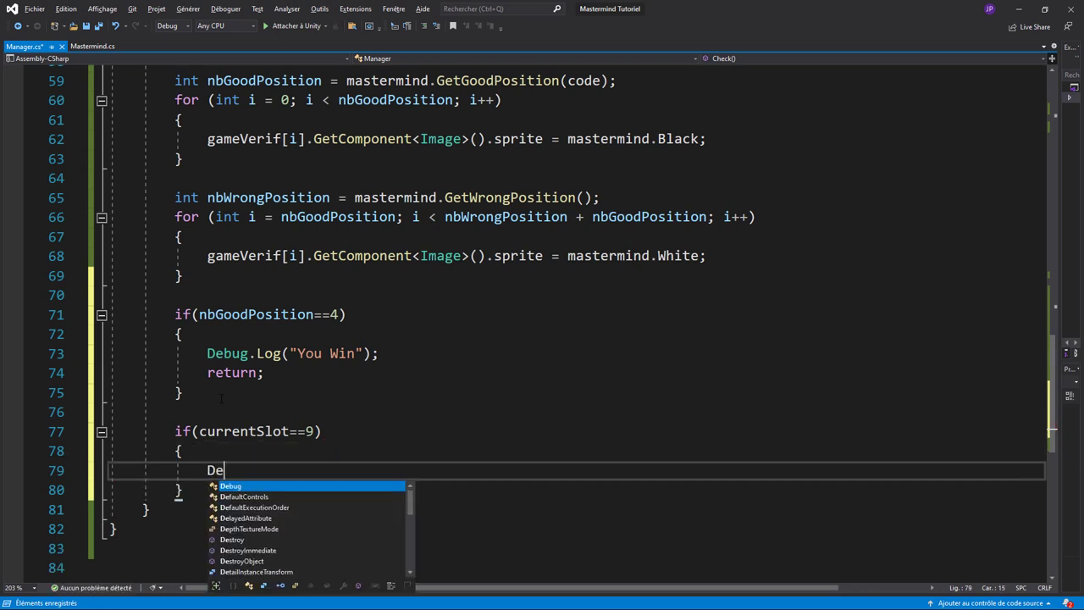
{"action": "type", "text": "bug.log("}
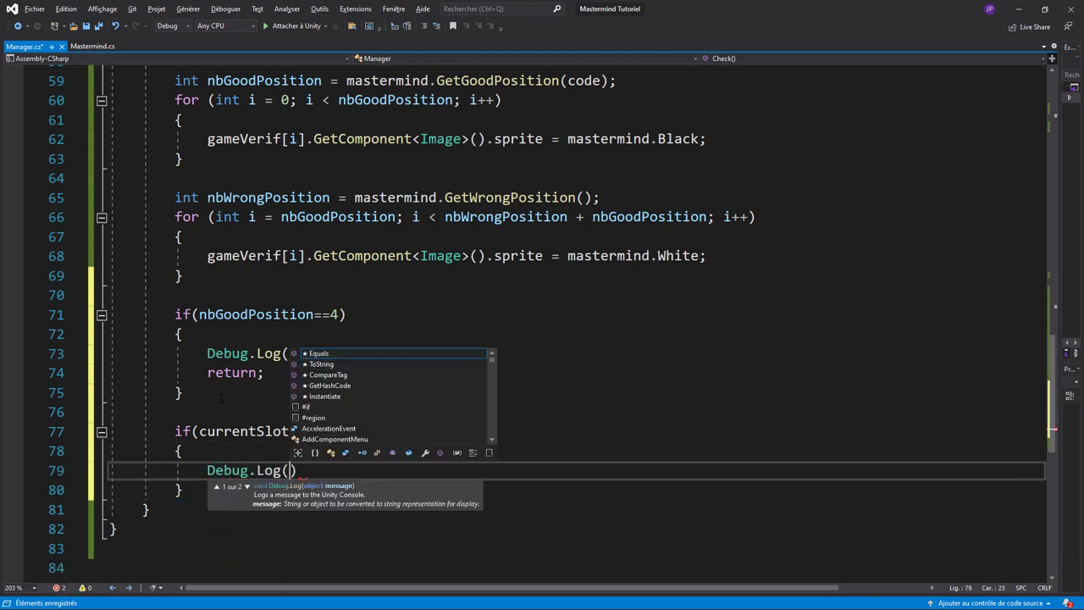
{"action": "type", "text": "\""}
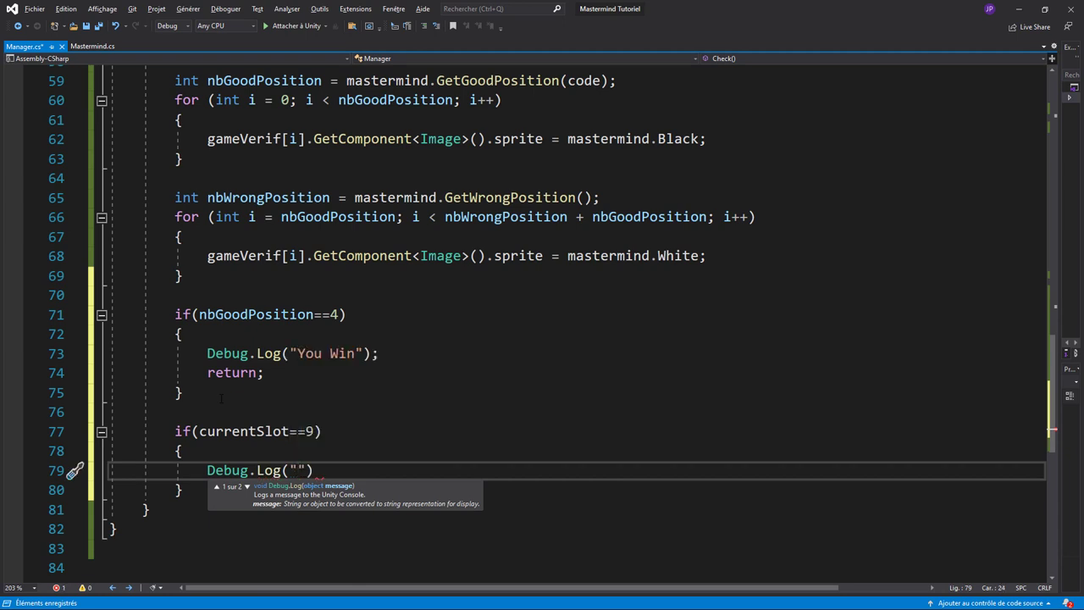
{"action": "type", "text": "TYou"}
{"action": "key", "text": "BackSpace"}
{"action": "key", "text": "BackSpace"}
{"action": "key", "text": "BackSpace"}
{"action": "key", "text": "BackSpace"}
{"action": "key", "text": "BackSpace"}
{"action": "type", "text": "You"}
{"action": "type", "text": " loose\""}
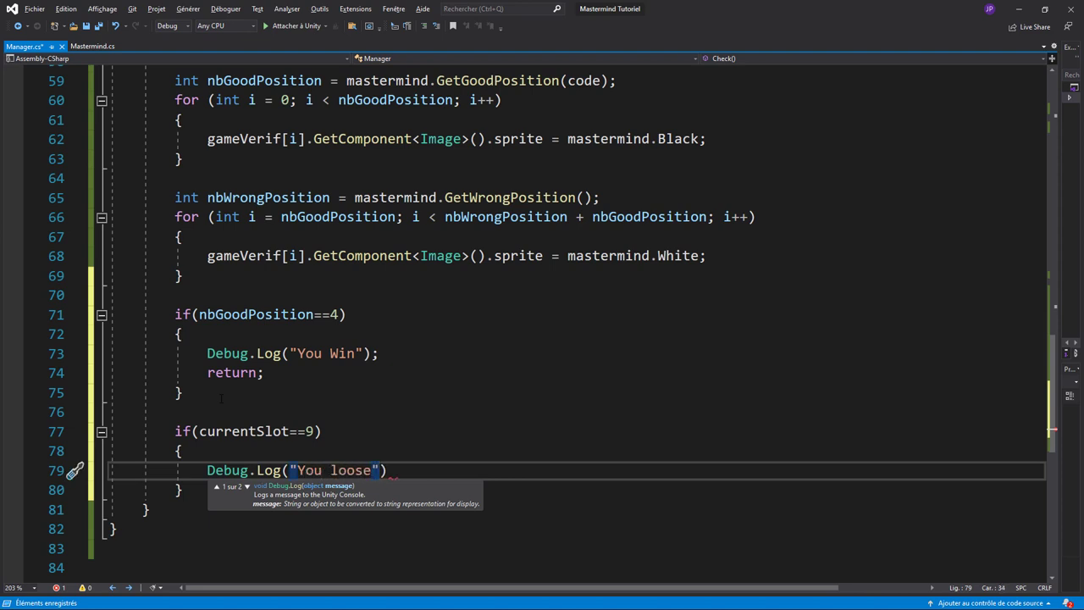
{"action": "type", "text": ");"}
{"action": "key", "text": "Return"}
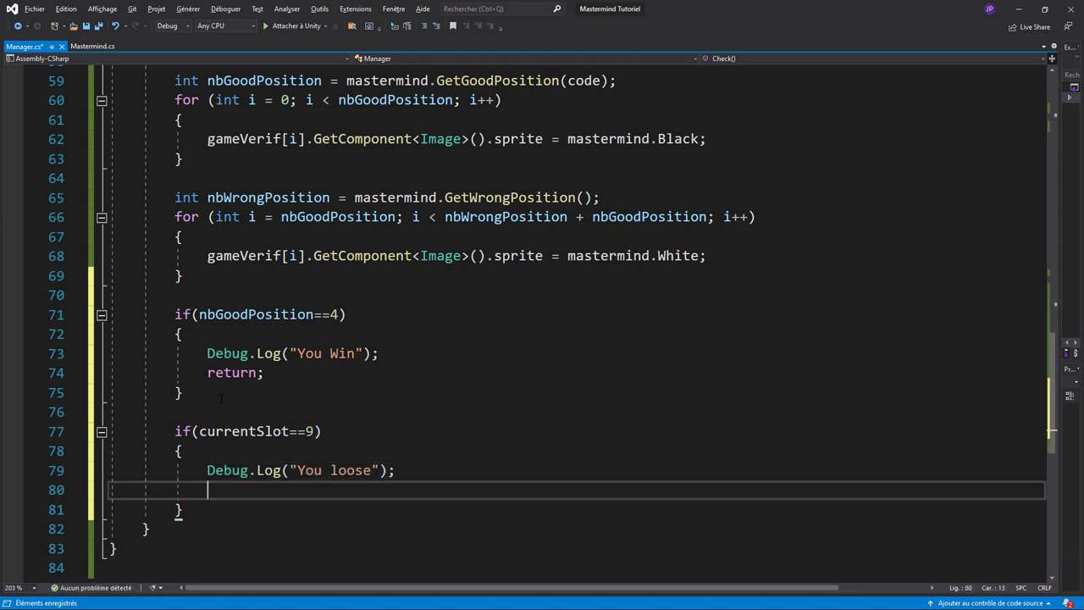
{"action": "type", "text": "return"}
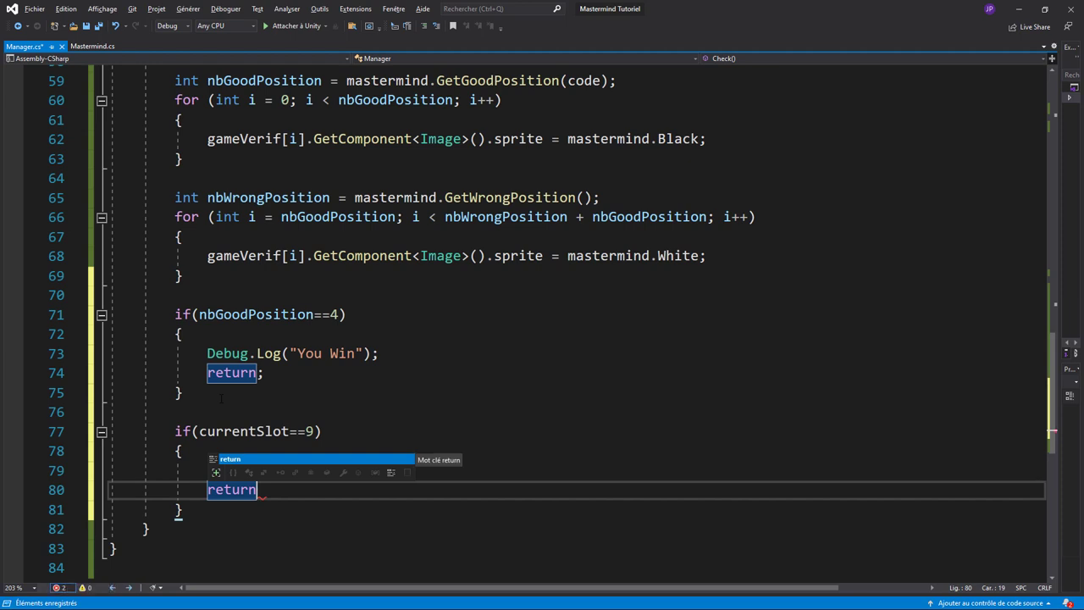
{"action": "type", "text": ";"}
{"action": "key", "text": "Return"}
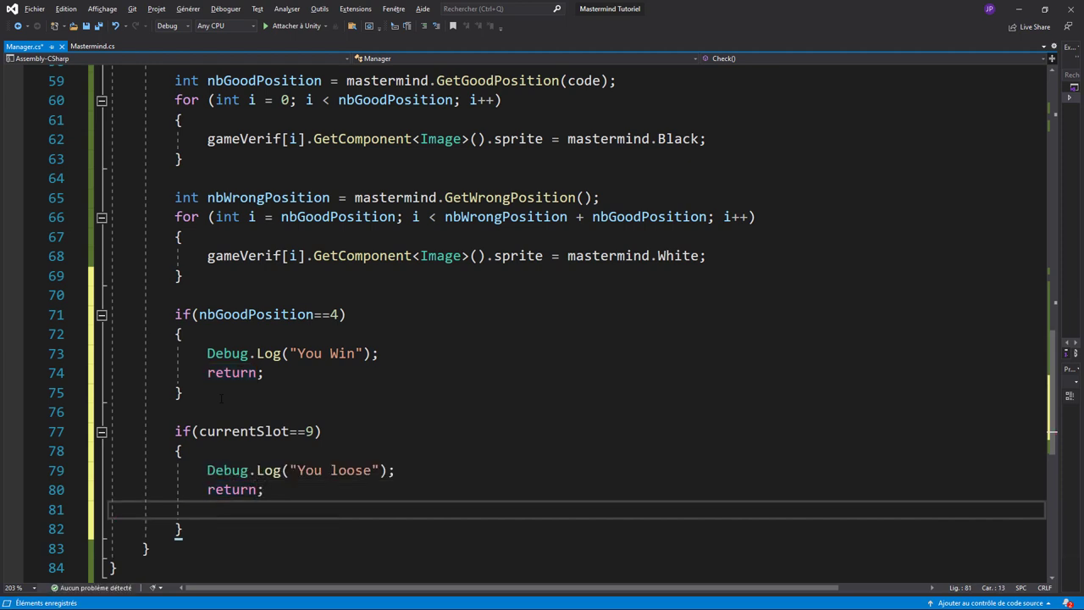
{"action": "key", "text": "BackSpace"}
{"action": "key", "text": "Down"}
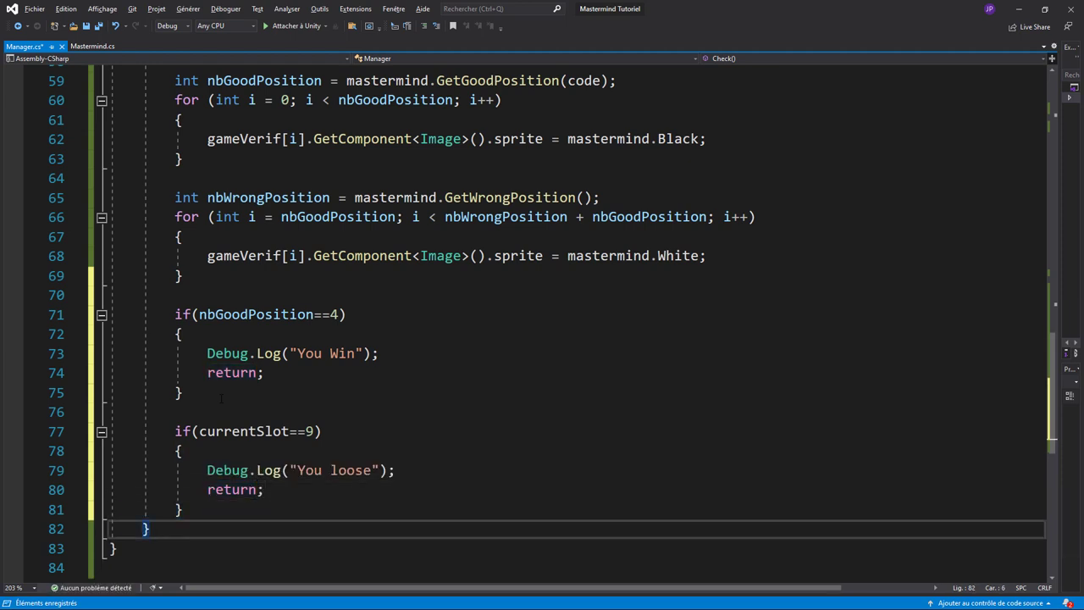
{"action": "key", "text": "Return"}
{"action": "key", "text": "Return"}
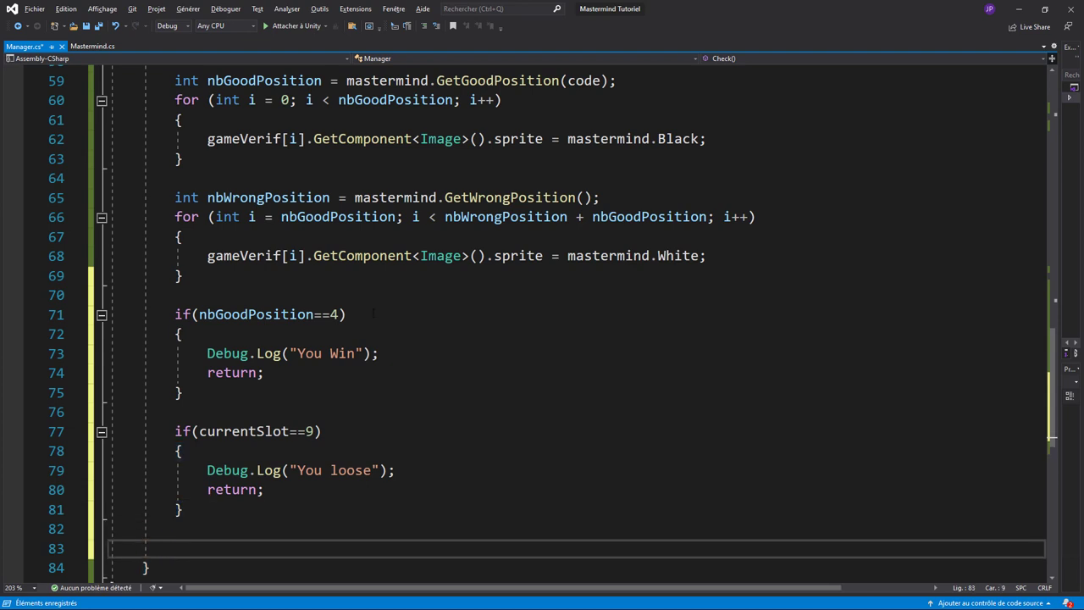
Add currentSlot++; at the end of Check() and save the script.
{"action": "scroll", "coordinate": [372, 313], "scroll_direction": "down", "scroll_amount": 3}
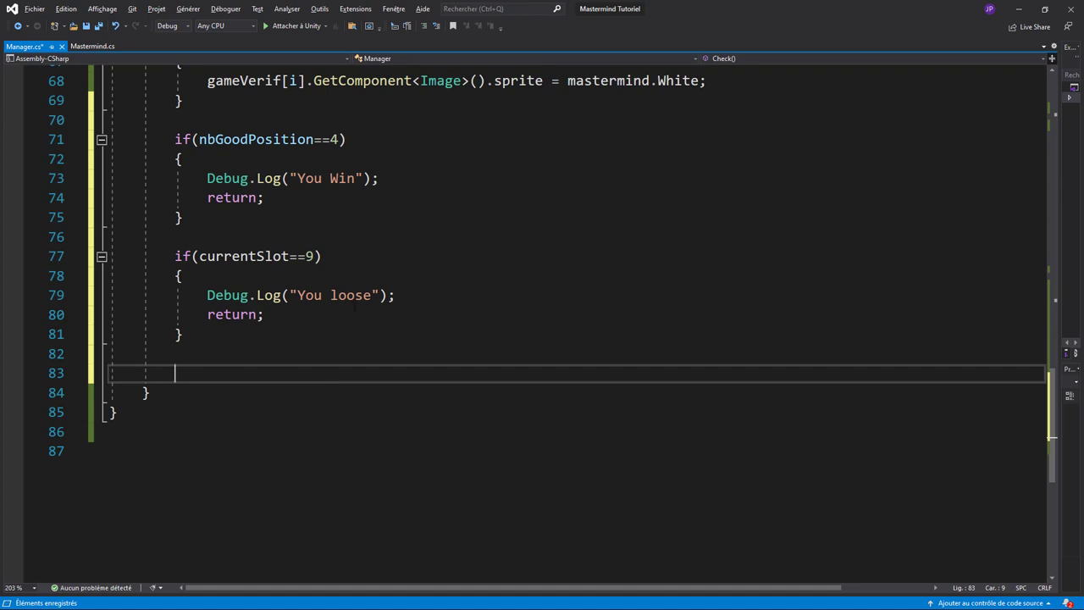
{"action": "type", "text": "cu"}
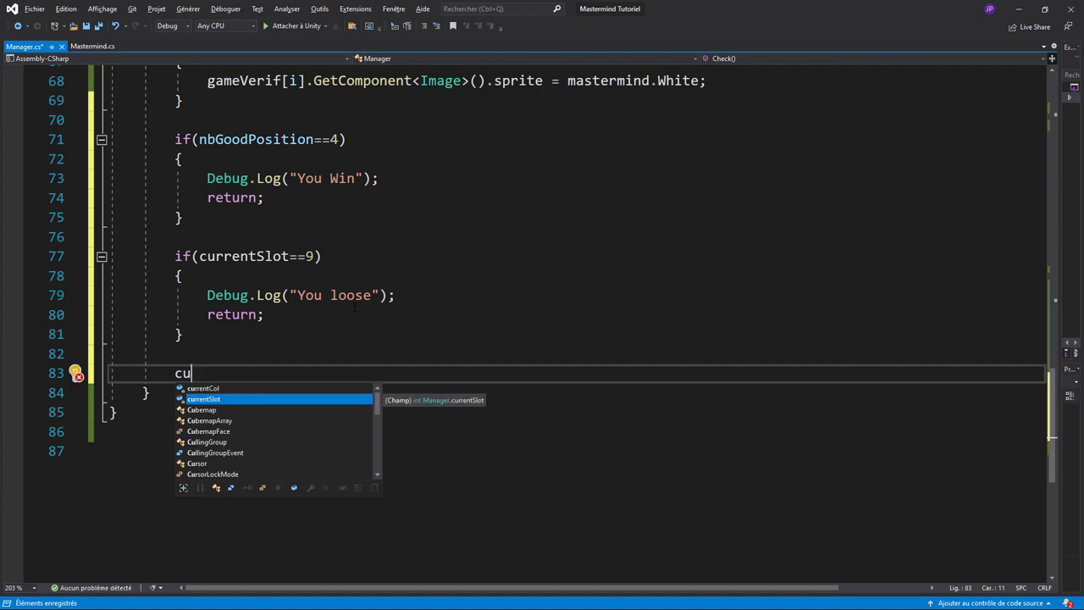
{"action": "key", "text": "Tab"}
{"action": "type", "text": "++"}
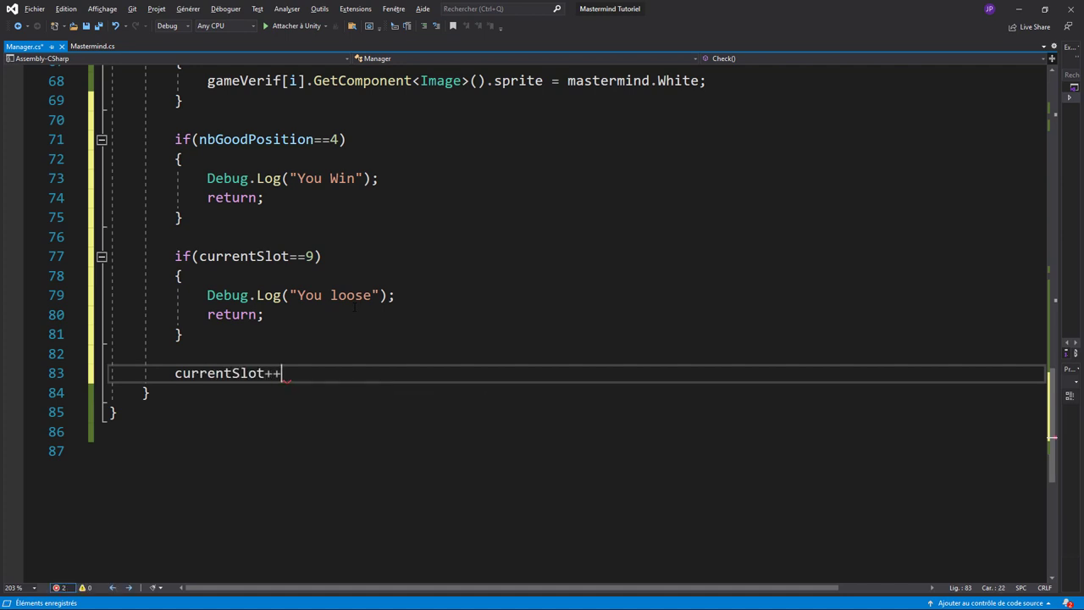
{"action": "type", "text": ";"}
{"action": "key", "text": "ctrl+s"}
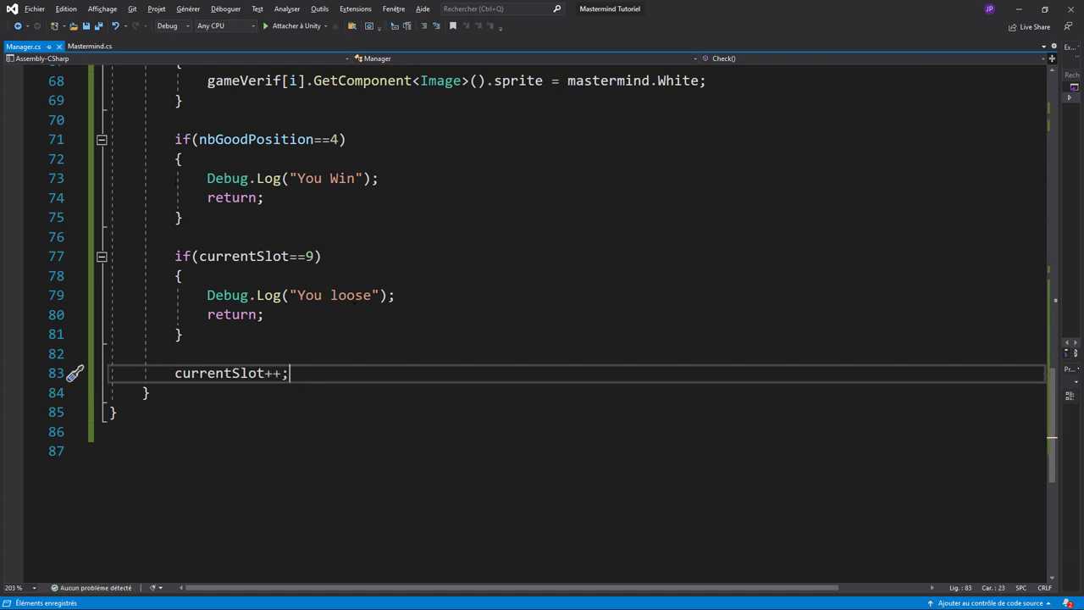
Review the finished Check() code, then switch back to the Unity editor.
{"action": "scroll", "coordinate": [481, 365], "scroll_direction": "up", "scroll_amount": 4}
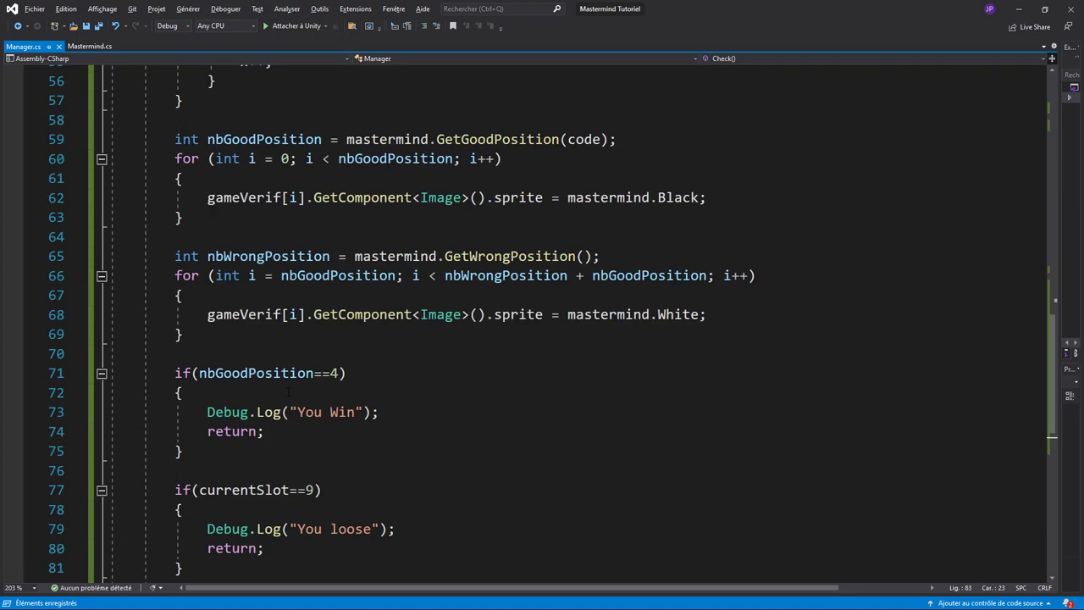
{"action": "scroll", "coordinate": [504, 307], "scroll_direction": "up", "scroll_amount": 3}
{"action": "scroll", "coordinate": [356, 280], "scroll_direction": "up", "scroll_amount": 2}
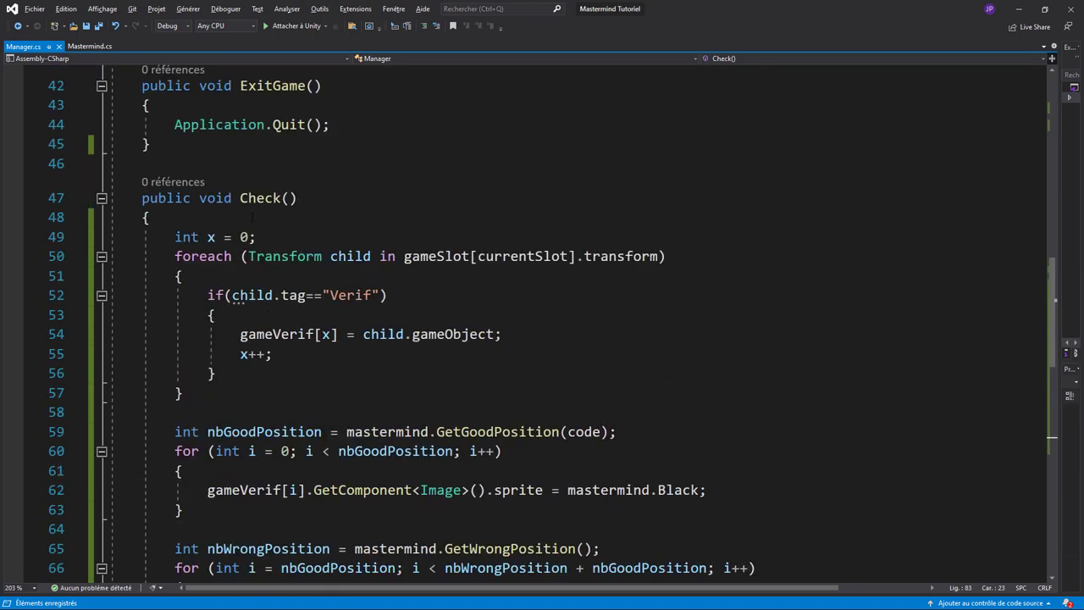
{"action": "scroll", "coordinate": [335, 327], "scroll_direction": "down", "scroll_amount": 3}
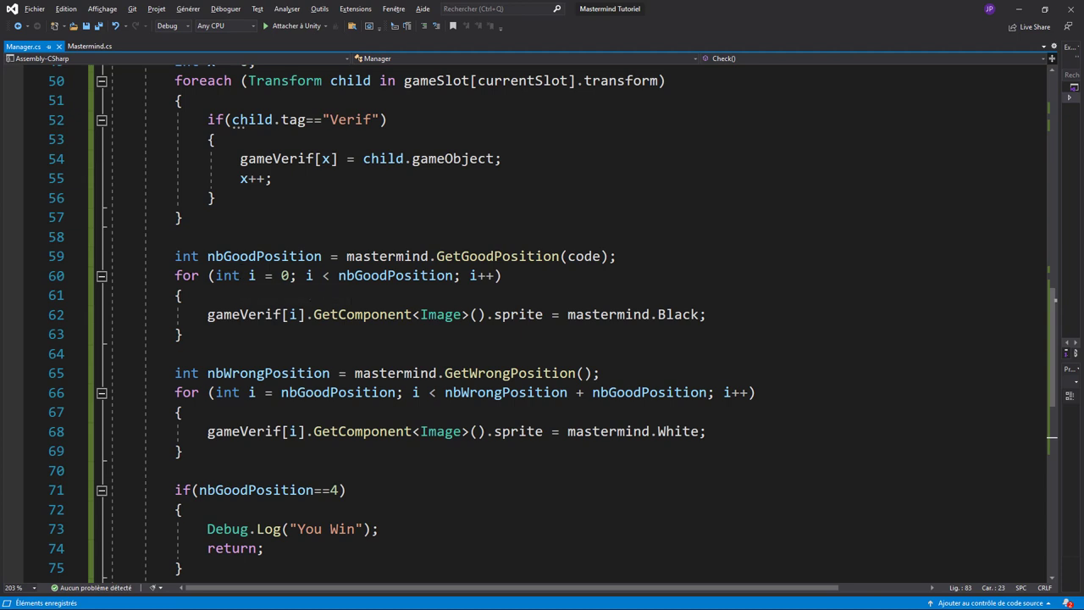
{"action": "scroll", "coordinate": [538, 291], "scroll_direction": "down", "scroll_amount": 2}
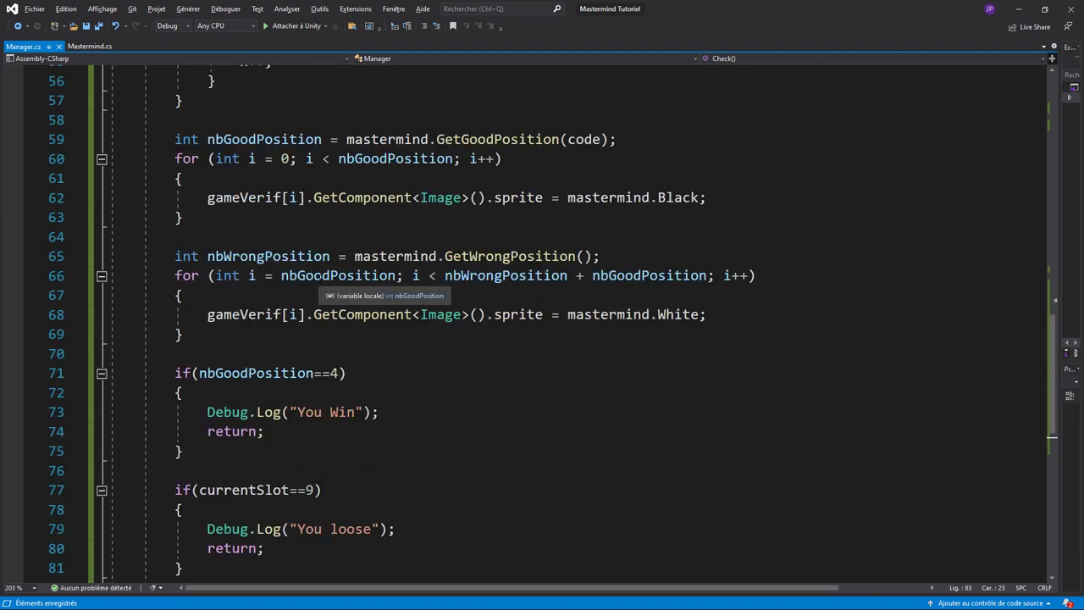
{"action": "left_click", "coordinate": [627, 314]}
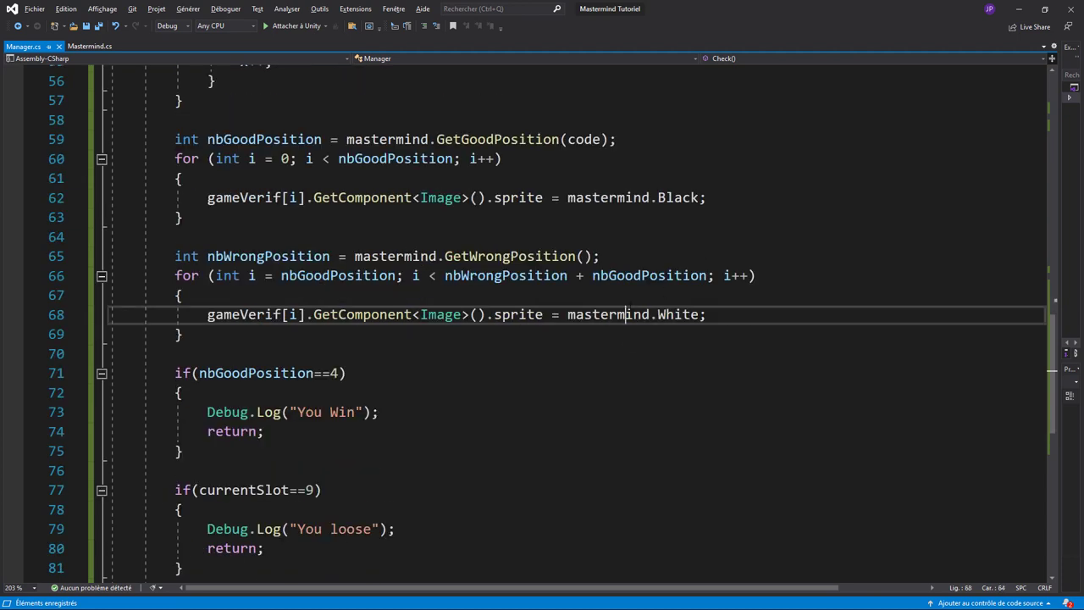
{"action": "scroll", "coordinate": [558, 344], "scroll_direction": "down", "scroll_amount": 2}
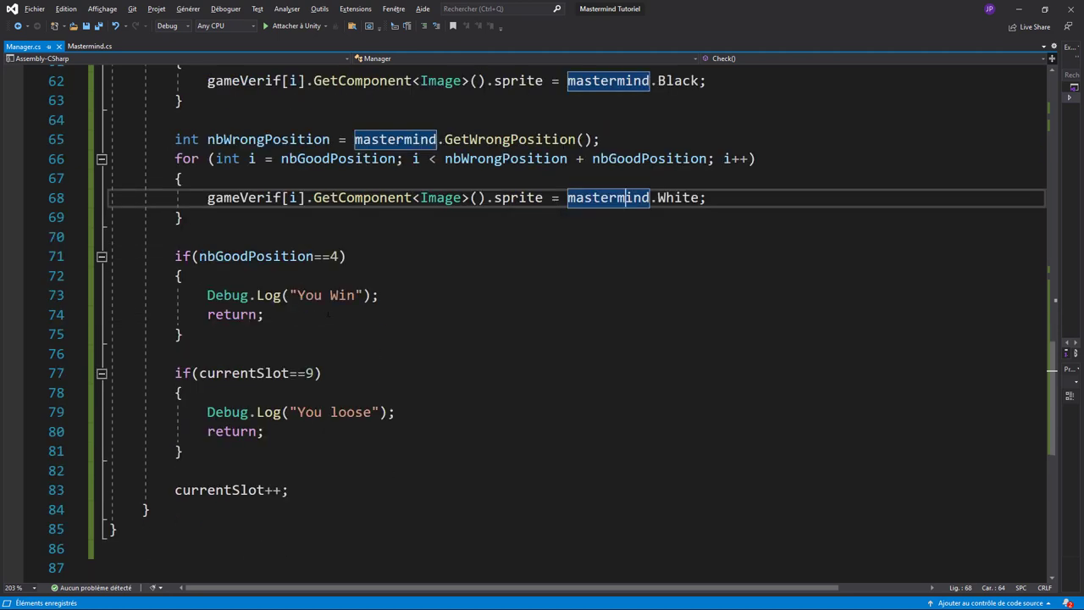
{"action": "left_click_drag", "start_coordinate": [175, 295], "coordinate": [379, 294]}
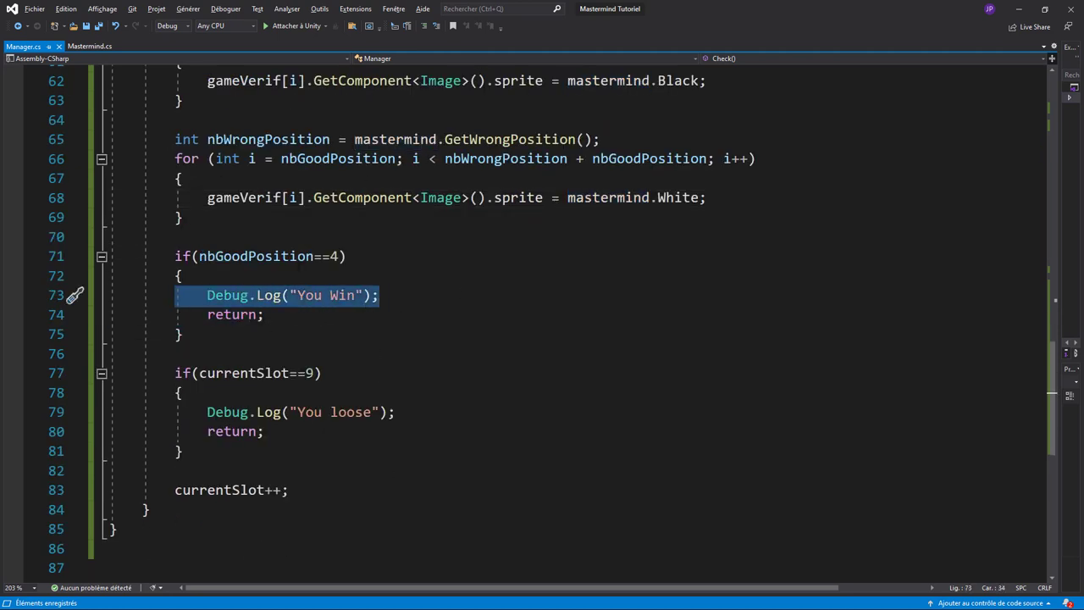
{"action": "left_click_drag", "start_coordinate": [174, 489], "coordinate": [287, 489]}
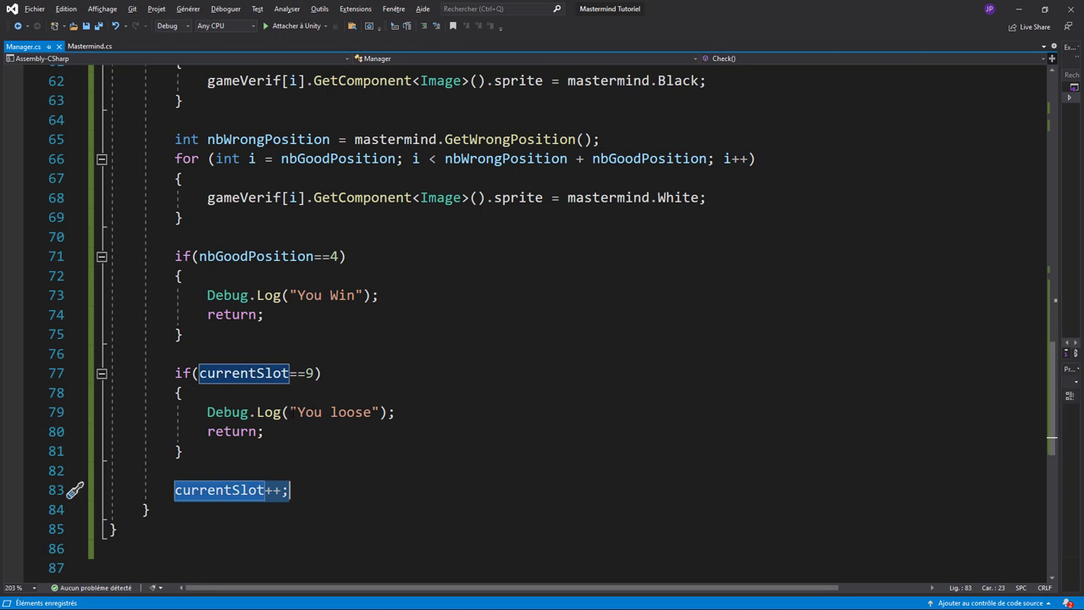
{"action": "left_click_drag", "start_coordinate": [290, 489], "coordinate": [174, 490]}
{"action": "key", "text": "alt+Tab"}
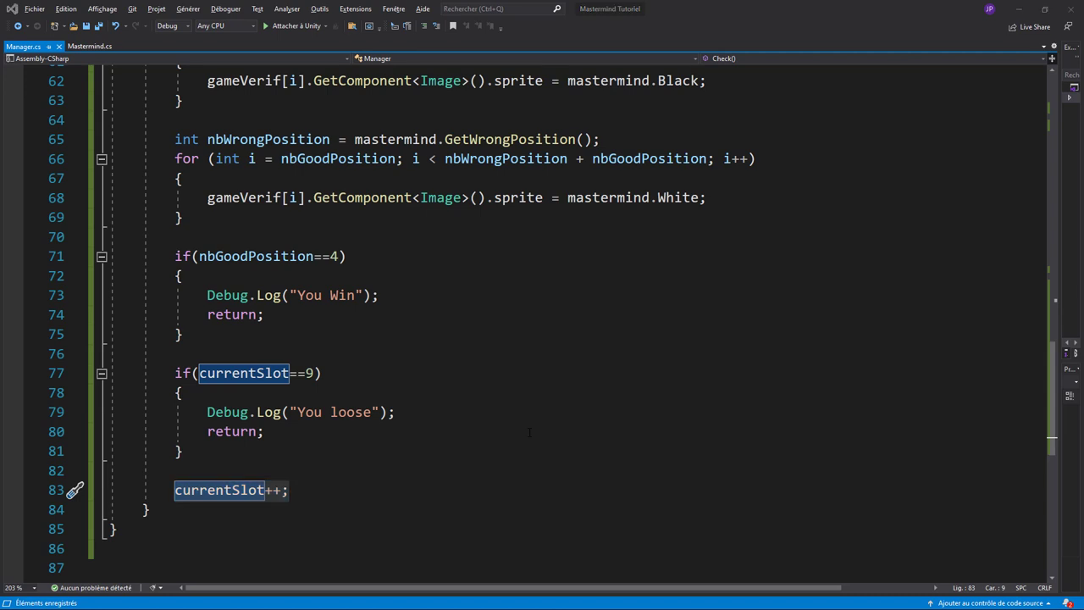
{"action": "key", "text": "alt+Tab"}
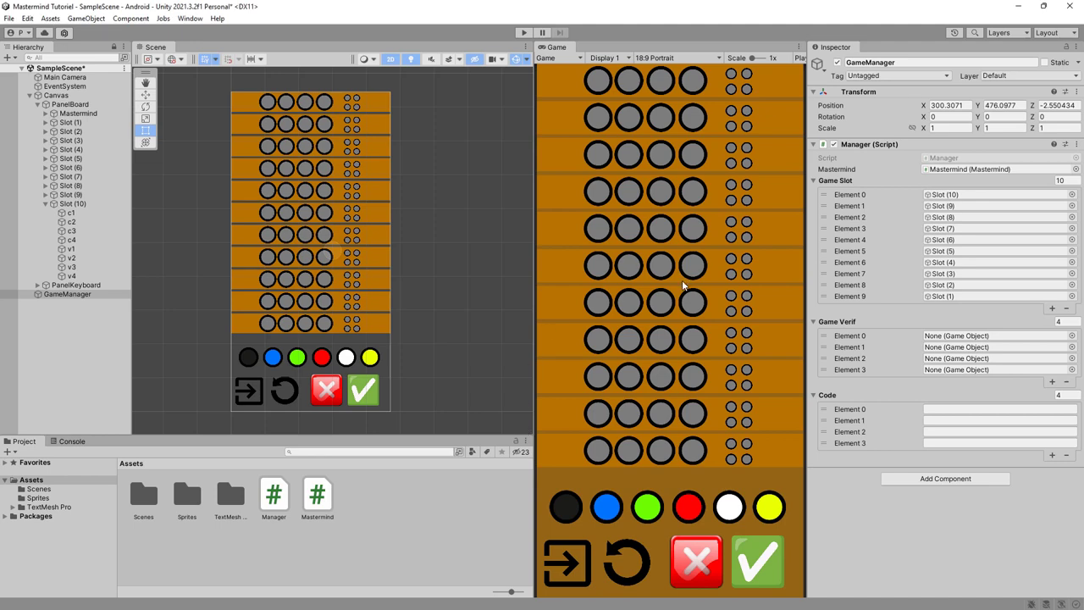
Enter Play mode and submit a black, blue, yellow, yellow guess.
{"action": "left_click", "coordinate": [524, 32]}
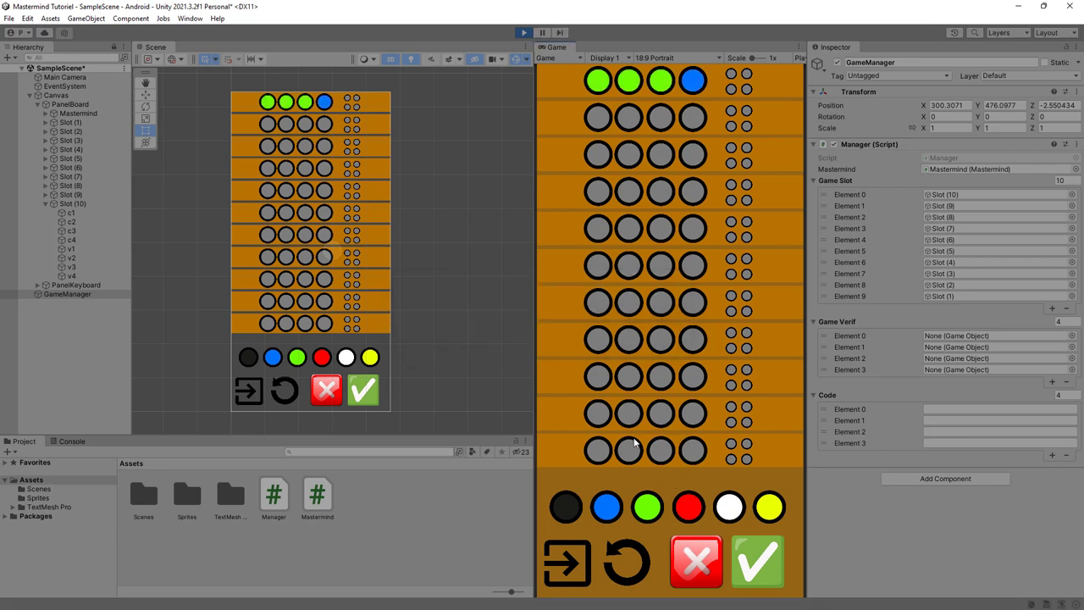
{"action": "left_click", "coordinate": [568, 508]}
{"action": "left_click", "coordinate": [605, 511]}
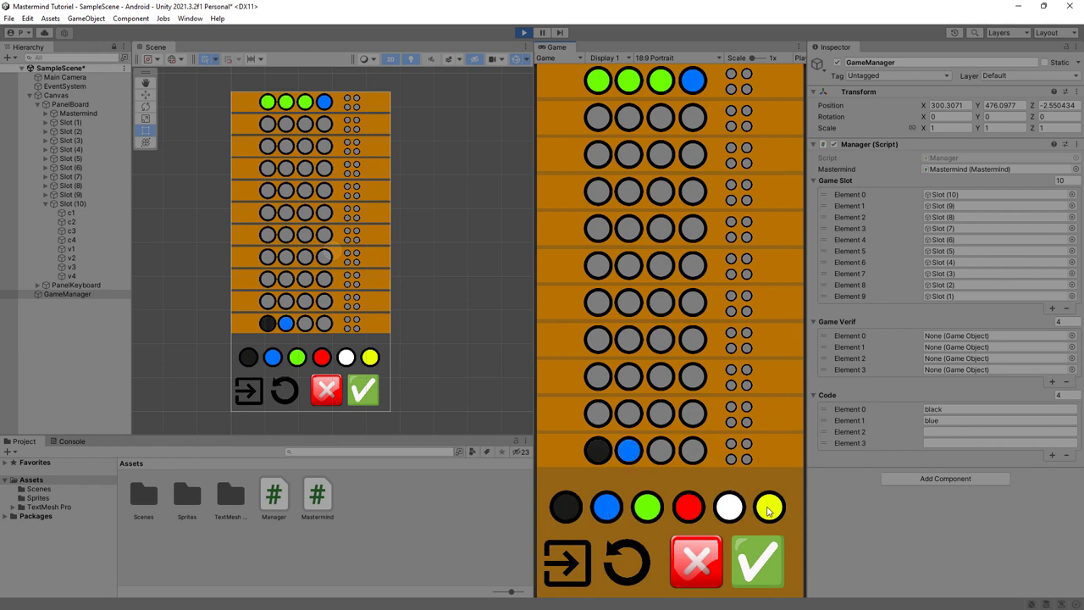
{"action": "double_click", "coordinate": [768, 508]}
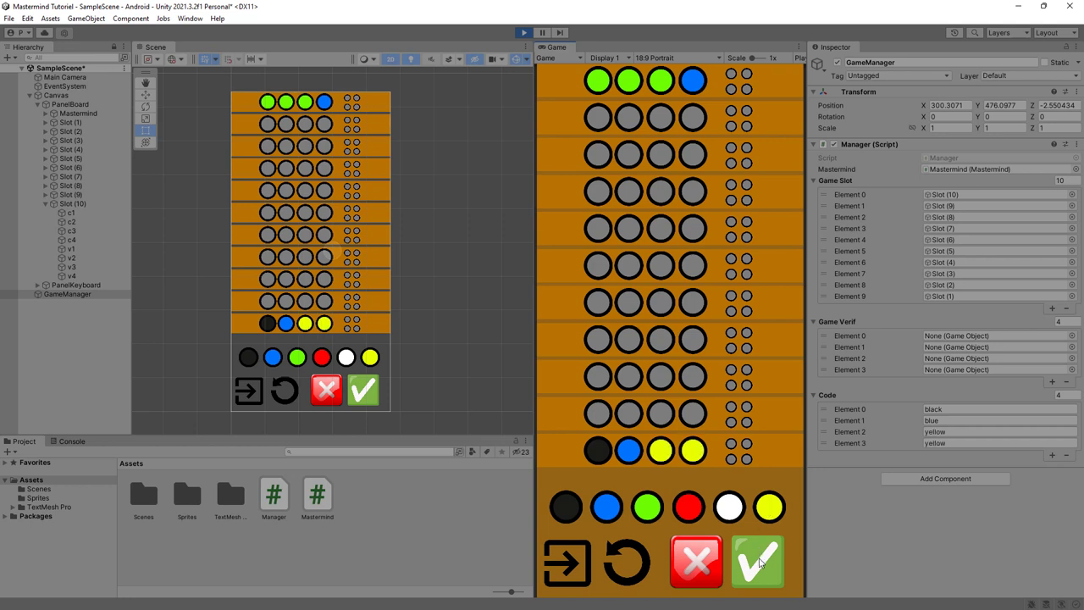
{"action": "left_click", "coordinate": [758, 550]}
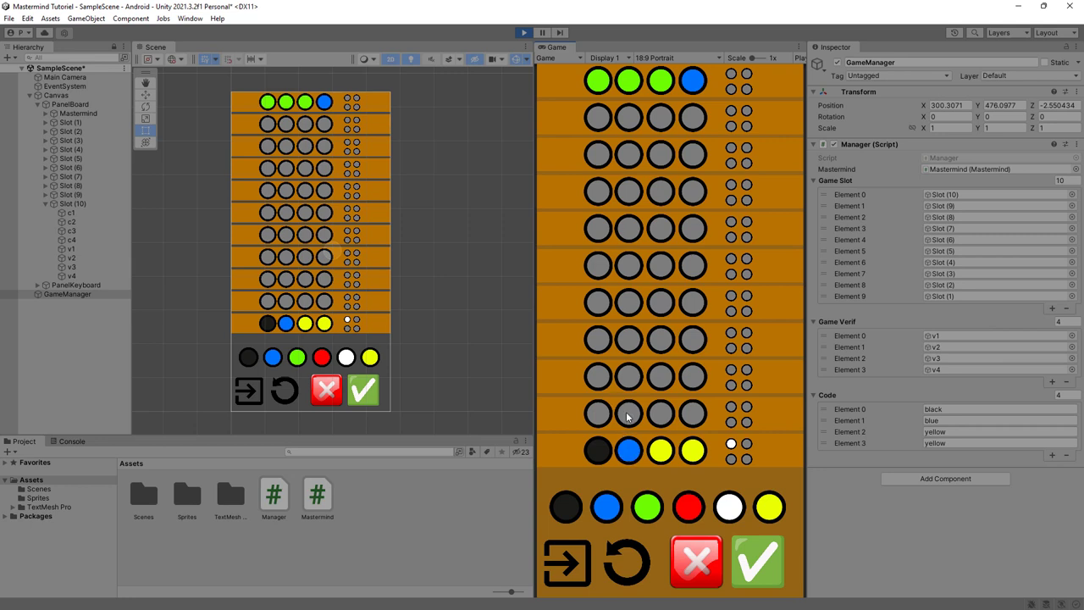
Submit an all-black guess, then a green-blue-green-blue guess, to see hint pegs.
{"action": "left_click", "coordinate": [572, 508]}
{"action": "left_click", "coordinate": [572, 508]}
{"action": "left_click", "coordinate": [573, 508]}
{"action": "left_click", "coordinate": [573, 508]}
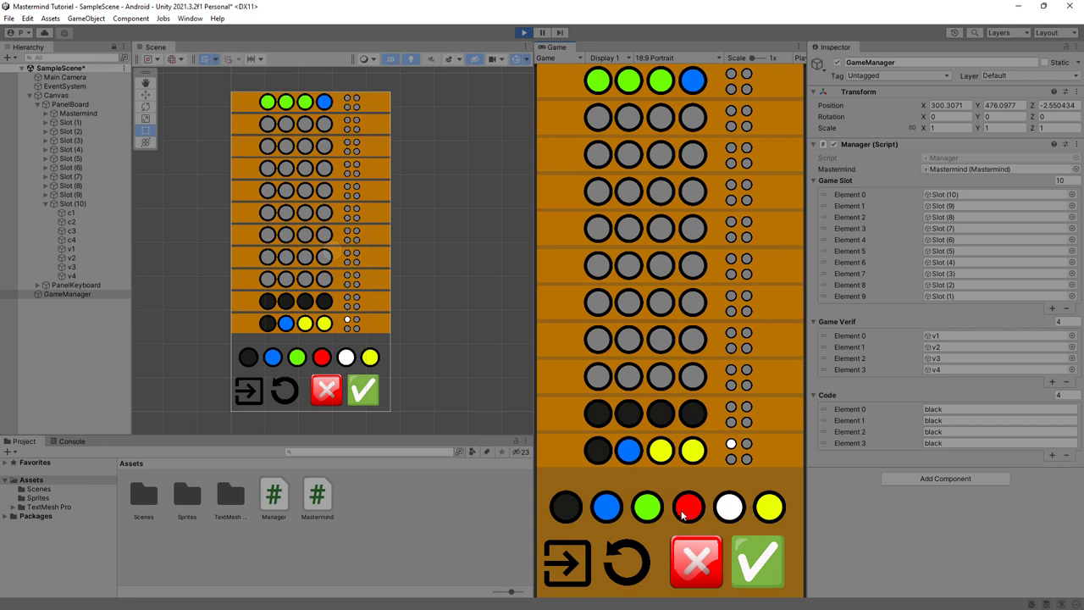
{"action": "left_click", "coordinate": [650, 513]}
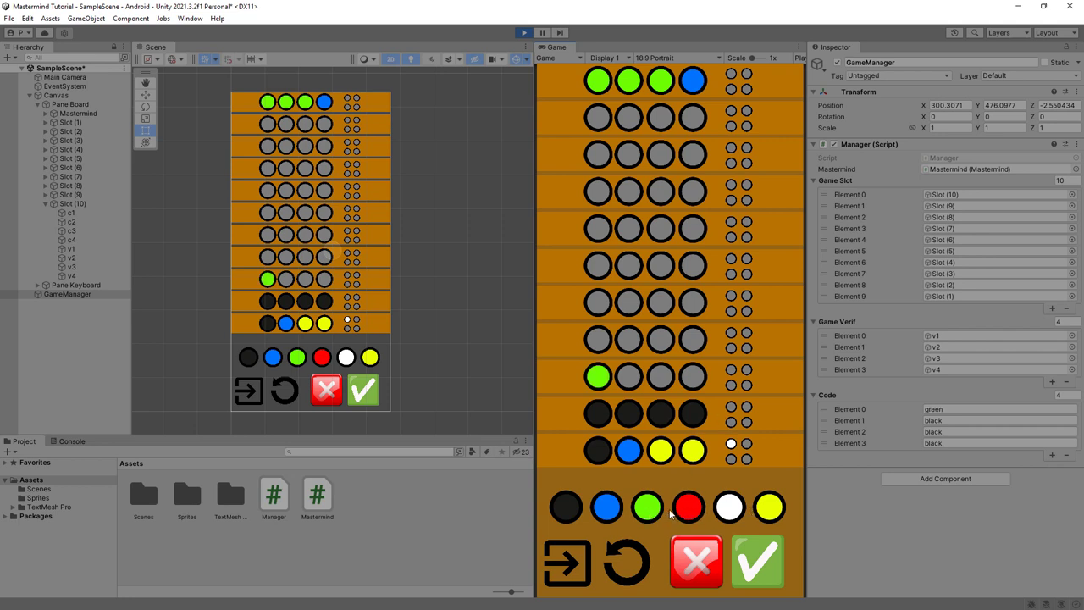
{"action": "left_click", "coordinate": [616, 511]}
{"action": "left_click", "coordinate": [650, 513]}
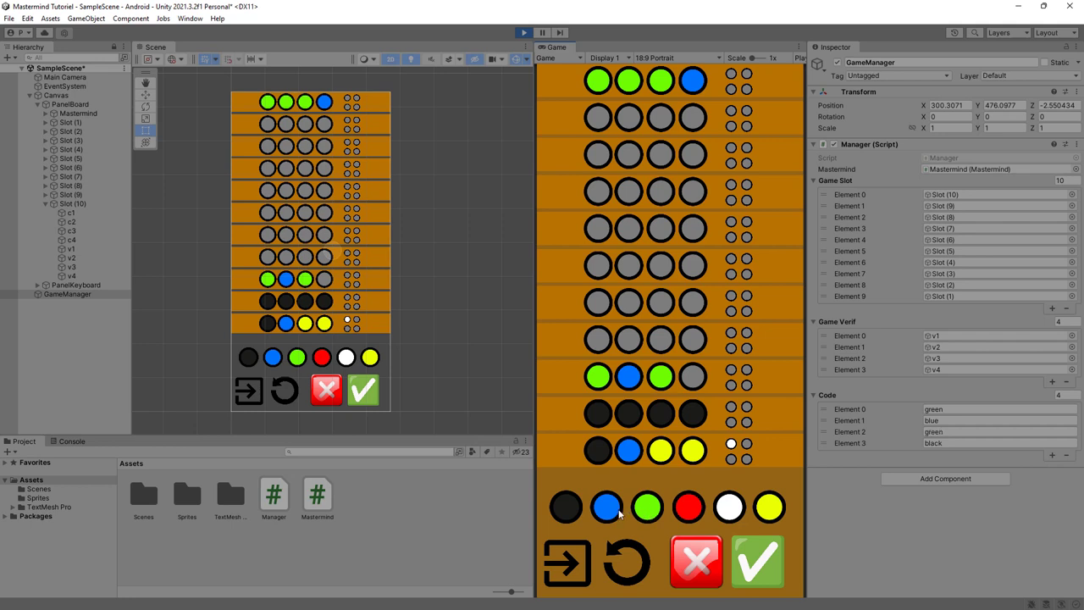
{"action": "left_click", "coordinate": [623, 512]}
{"action": "left_click", "coordinate": [765, 573]}
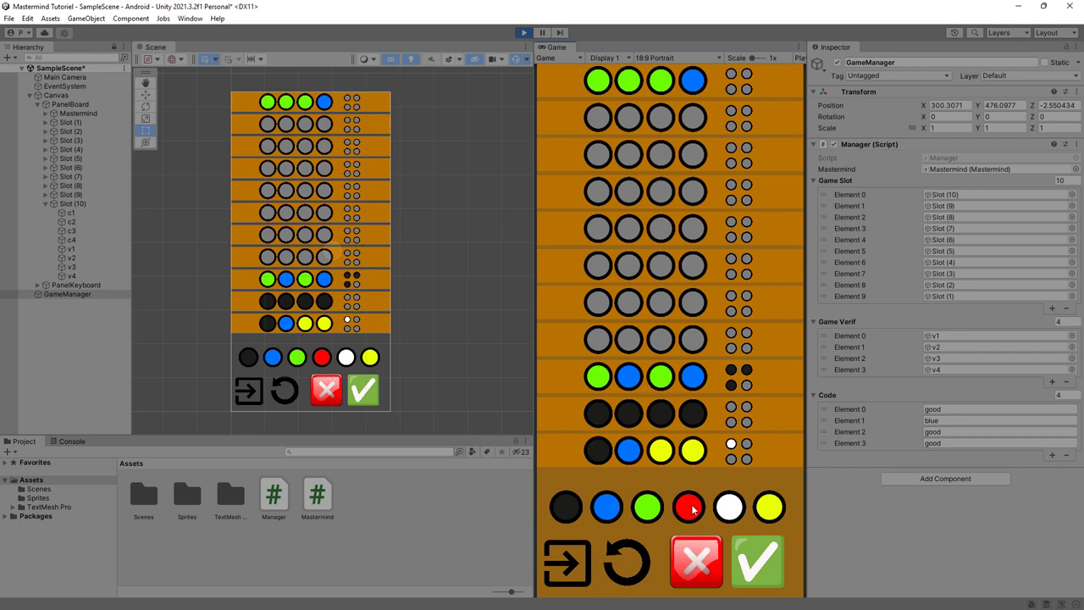
Submit the winning green-and-blue guess and show "You Win" in the Console.
{"action": "left_click", "coordinate": [648, 507]}
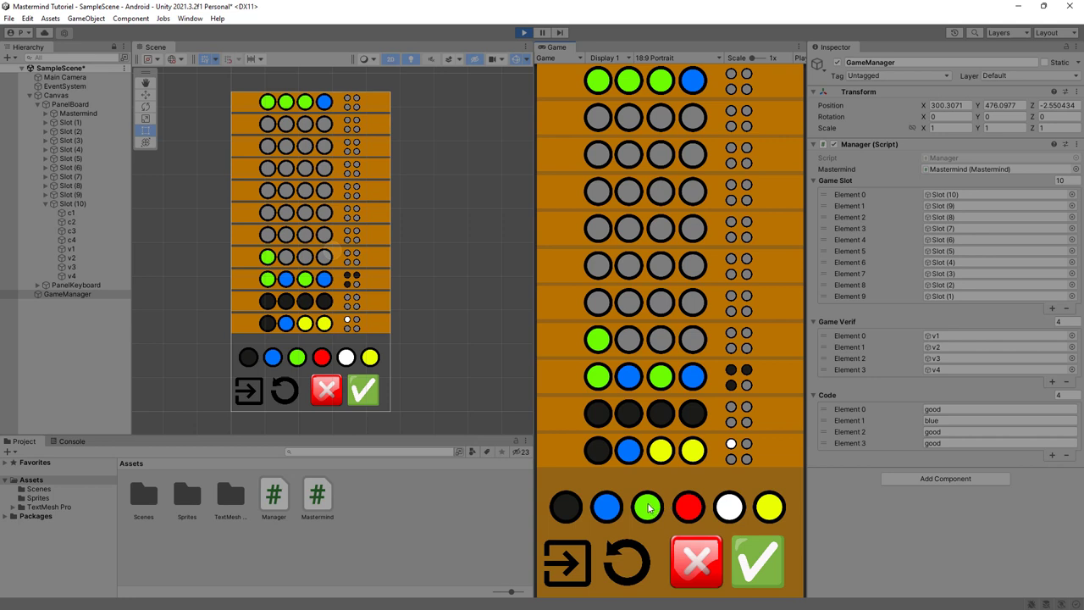
{"action": "left_click", "coordinate": [648, 506]}
{"action": "left_click", "coordinate": [648, 507]}
{"action": "left_click", "coordinate": [611, 508]}
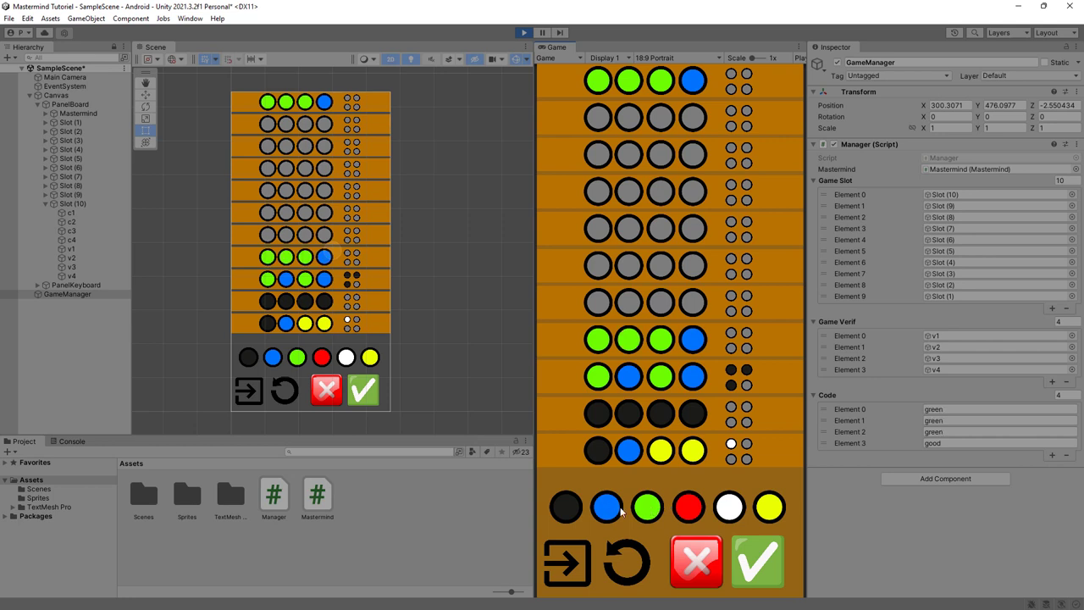
{"action": "left_click", "coordinate": [757, 556]}
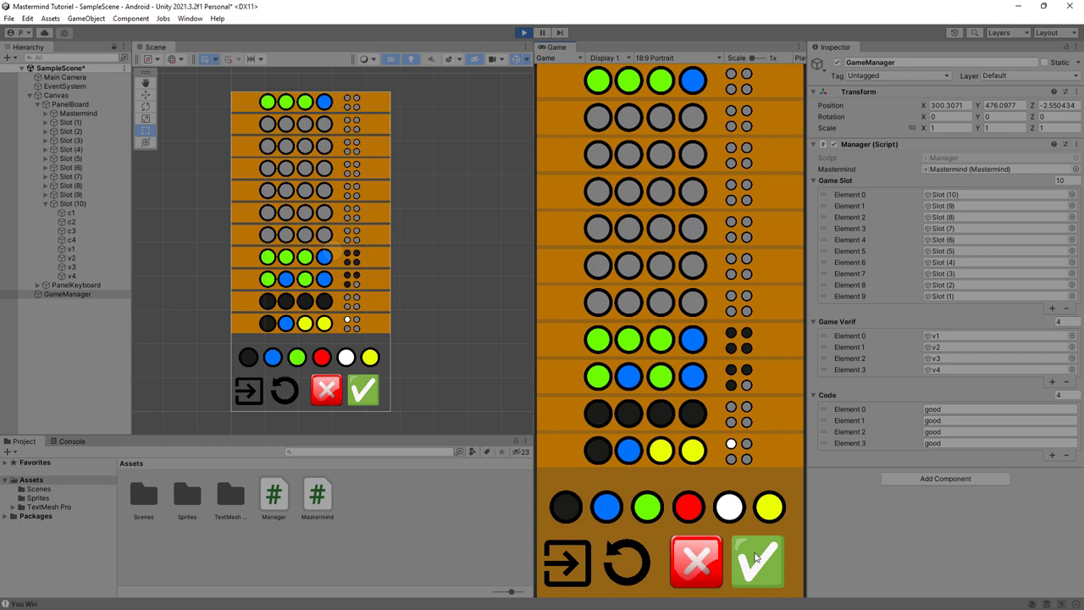
{"action": "left_click", "coordinate": [73, 441]}
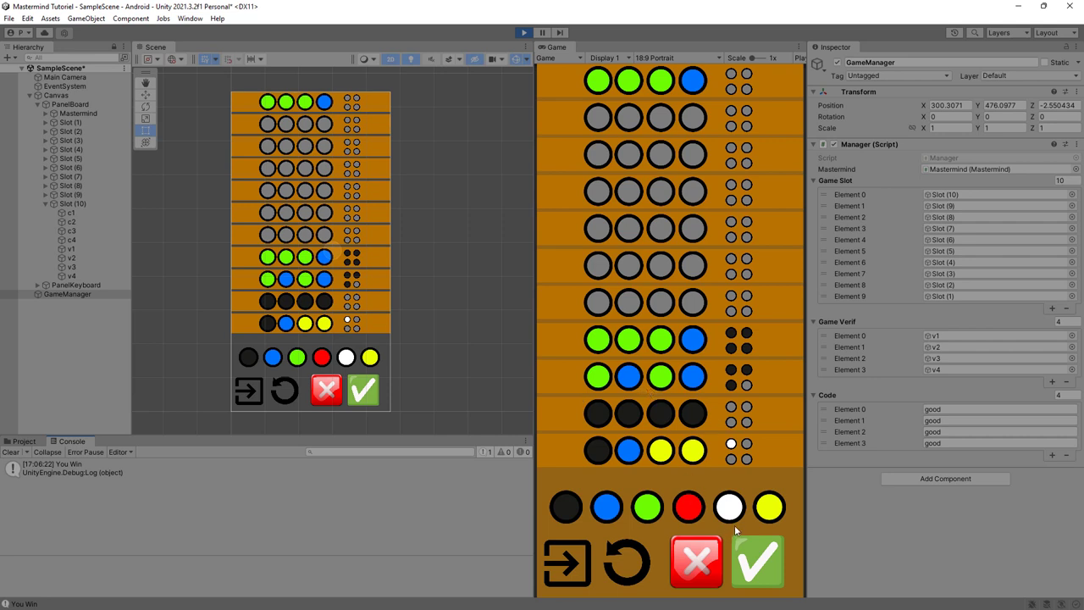
Fill another row with green pegs and stop Play mode.
{"action": "left_click", "coordinate": [648, 508]}
{"action": "left_click", "coordinate": [649, 508]}
{"action": "left_click", "coordinate": [648, 508]}
{"action": "left_click", "coordinate": [649, 508]}
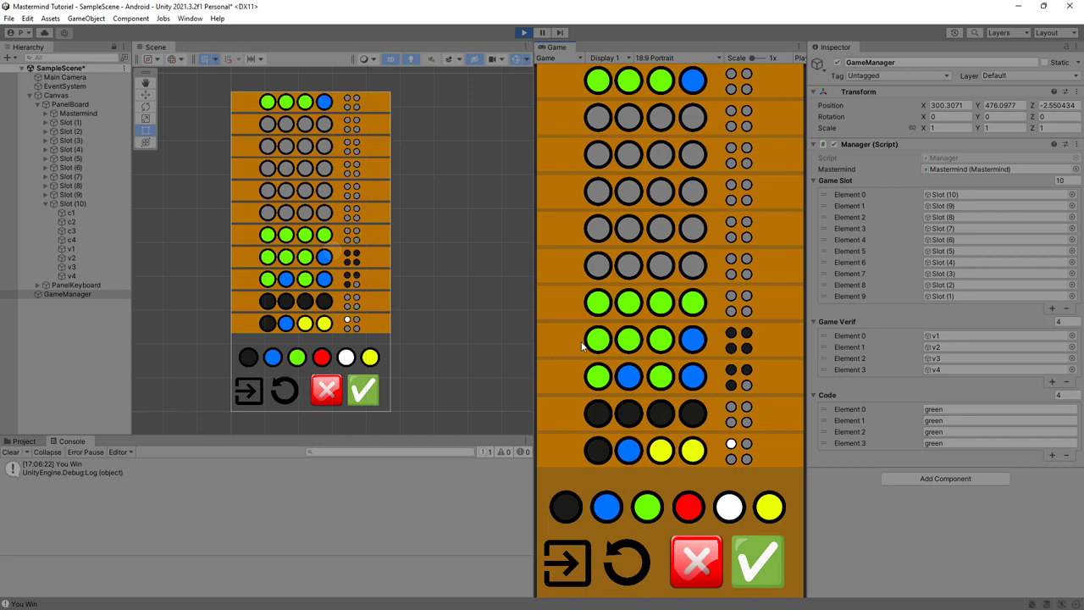
{"action": "left_click", "coordinate": [521, 34]}
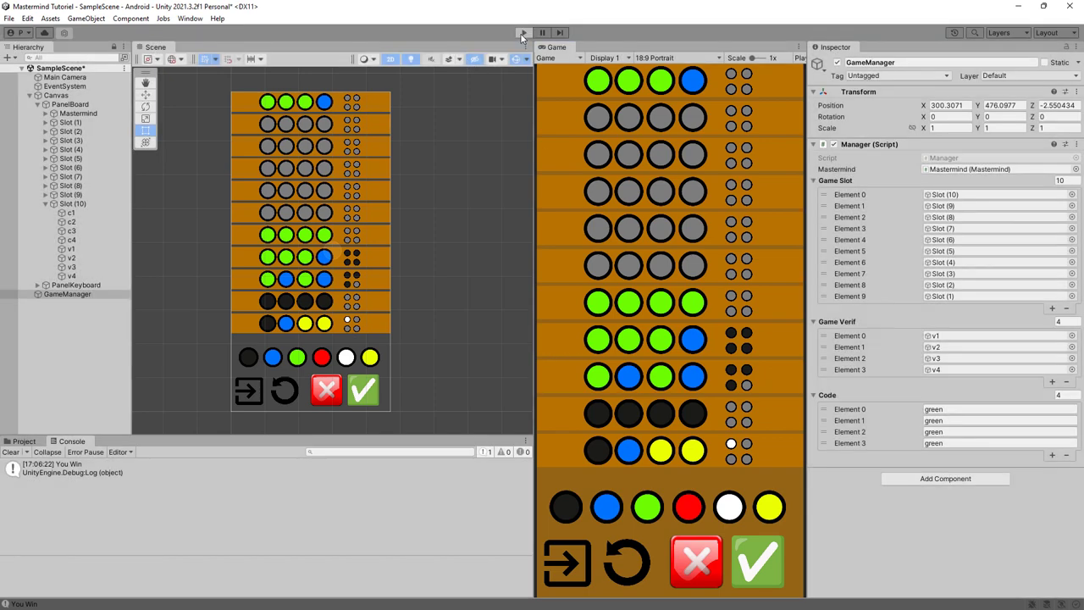
Restart Play mode and score the first two all-blue guesses.
{"action": "left_click", "coordinate": [522, 34]}
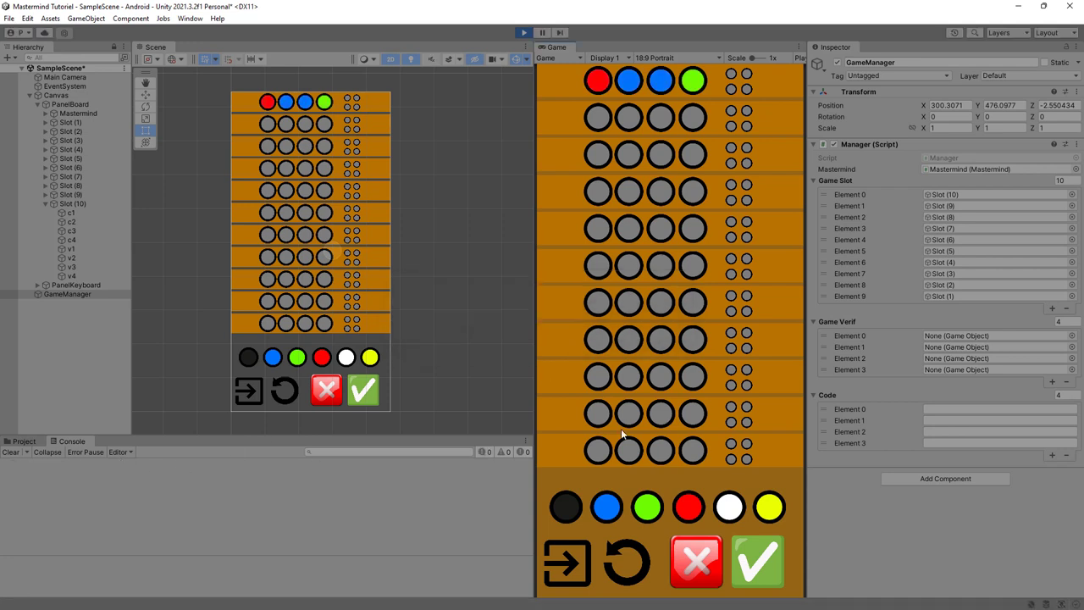
{"action": "left_click", "coordinate": [607, 508]}
{"action": "left_click", "coordinate": [607, 508]}
{"action": "left_click", "coordinate": [607, 508]}
{"action": "left_click", "coordinate": [607, 508]}
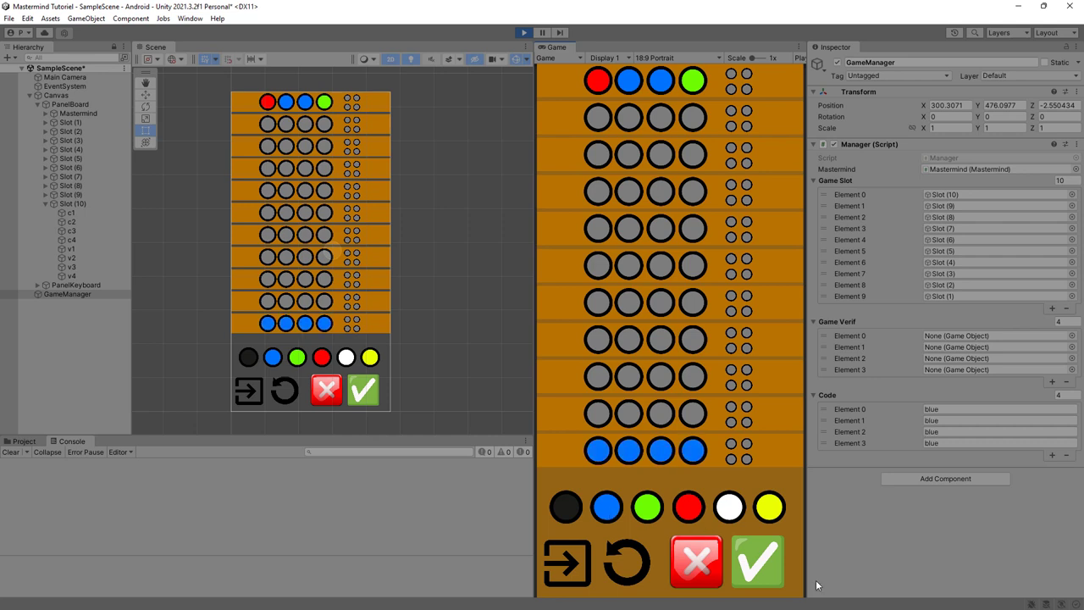
{"action": "left_click", "coordinate": [762, 563]}
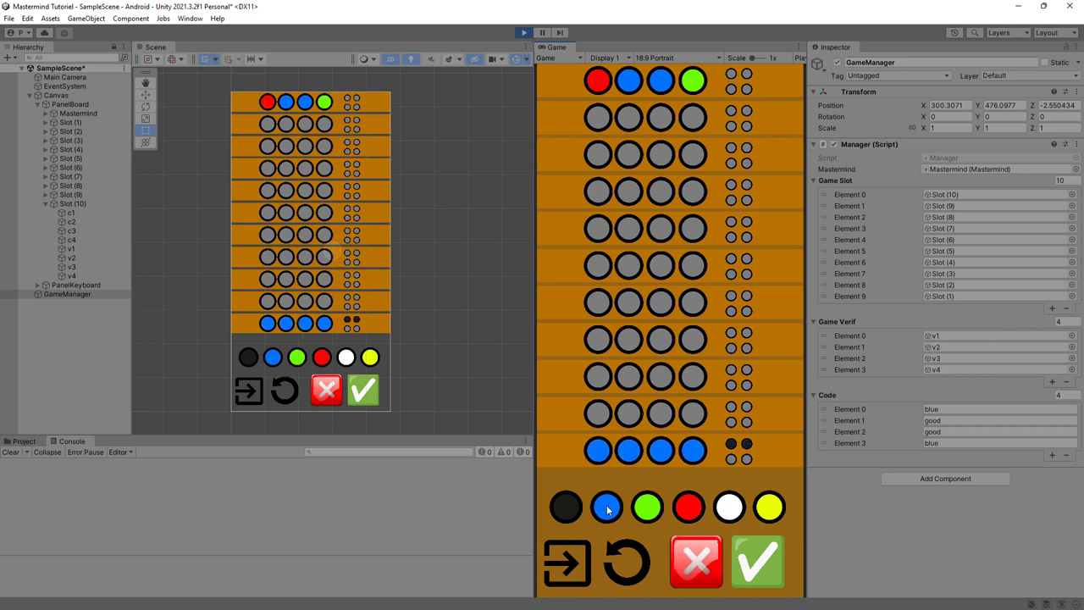
{"action": "left_click", "coordinate": [607, 508]}
{"action": "left_click", "coordinate": [607, 508]}
{"action": "left_click", "coordinate": [608, 509]}
{"action": "left_click", "coordinate": [607, 508]}
{"action": "left_click", "coordinate": [766, 561]}
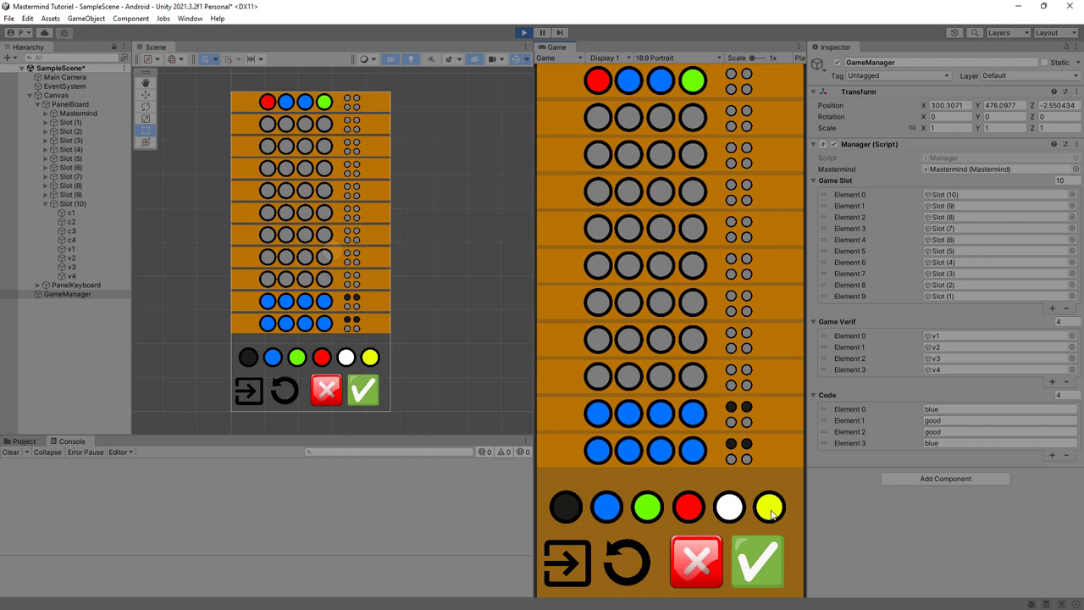
Fill the next rows with yellow pegs, then score another all-blue guess.
{"action": "left_click", "coordinate": [771, 511]}
{"action": "left_click", "coordinate": [770, 511]}
{"action": "left_click", "coordinate": [771, 511]}
{"action": "left_click", "coordinate": [771, 511]}
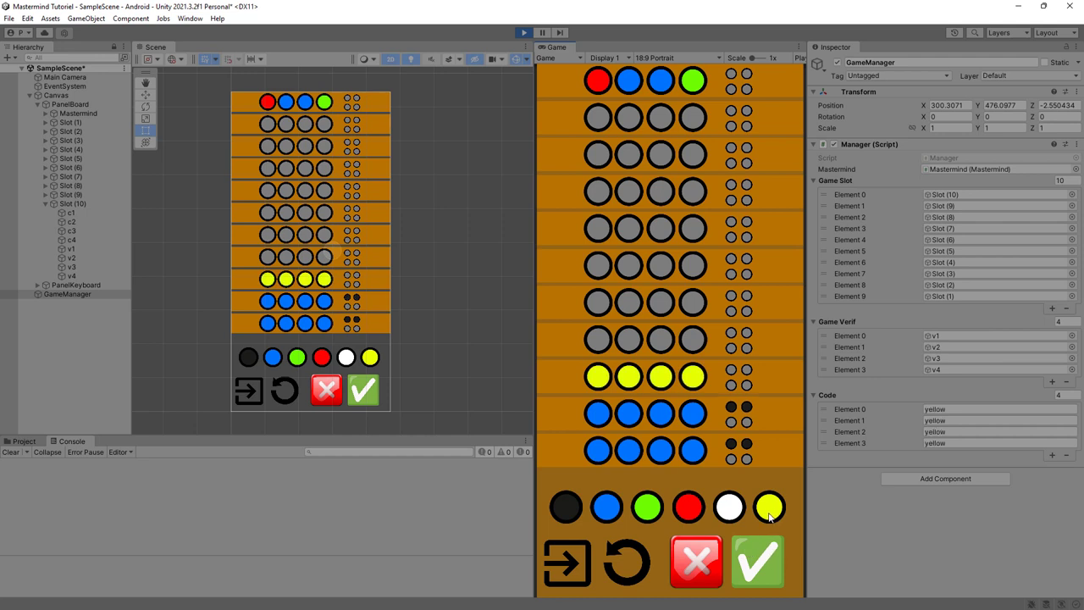
{"action": "left_click", "coordinate": [769, 511]}
{"action": "left_click", "coordinate": [770, 511]}
{"action": "left_click", "coordinate": [770, 511]}
{"action": "left_click", "coordinate": [769, 510]}
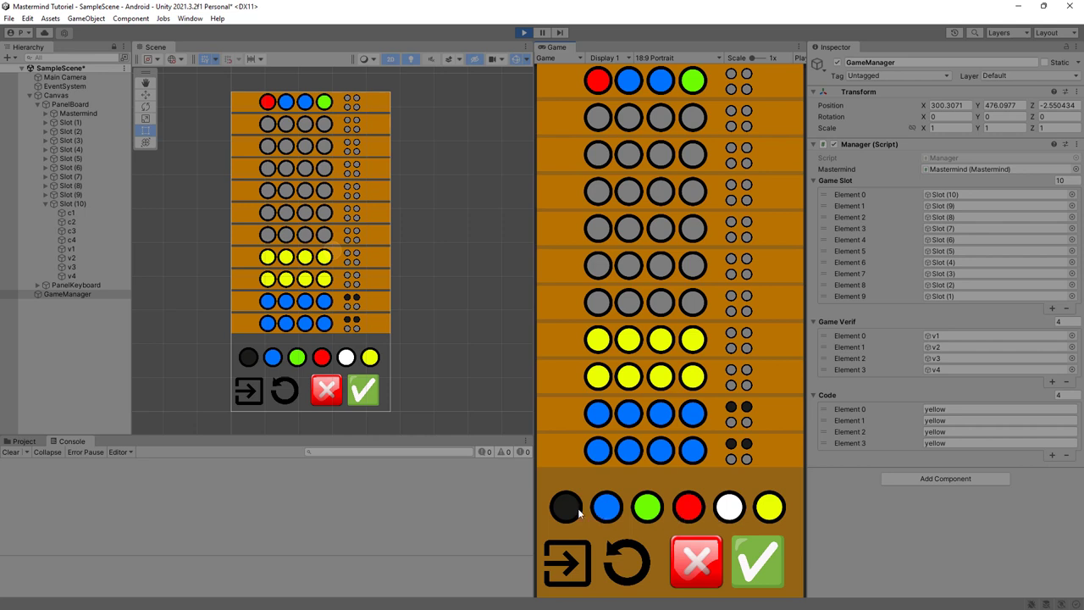
{"action": "left_click", "coordinate": [612, 511]}
{"action": "left_click", "coordinate": [611, 511]}
{"action": "left_click", "coordinate": [611, 511]}
{"action": "left_click", "coordinate": [612, 510]}
{"action": "left_click", "coordinate": [752, 561]}
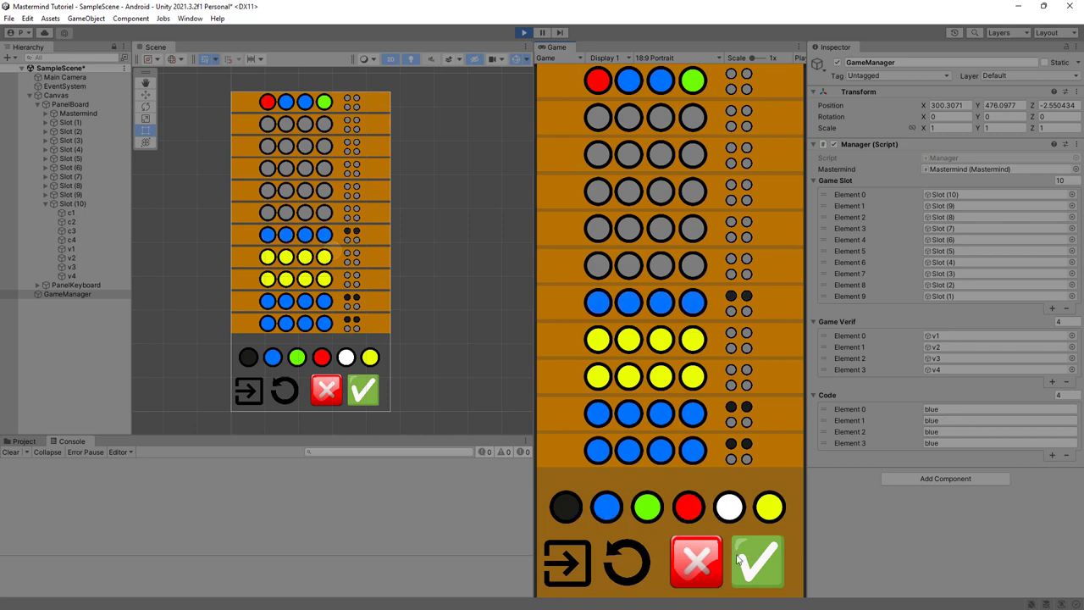
Enter and score two more four-blue guesses.
{"action": "left_click", "coordinate": [621, 505]}
{"action": "left_click", "coordinate": [620, 506]}
{"action": "left_click", "coordinate": [621, 506]}
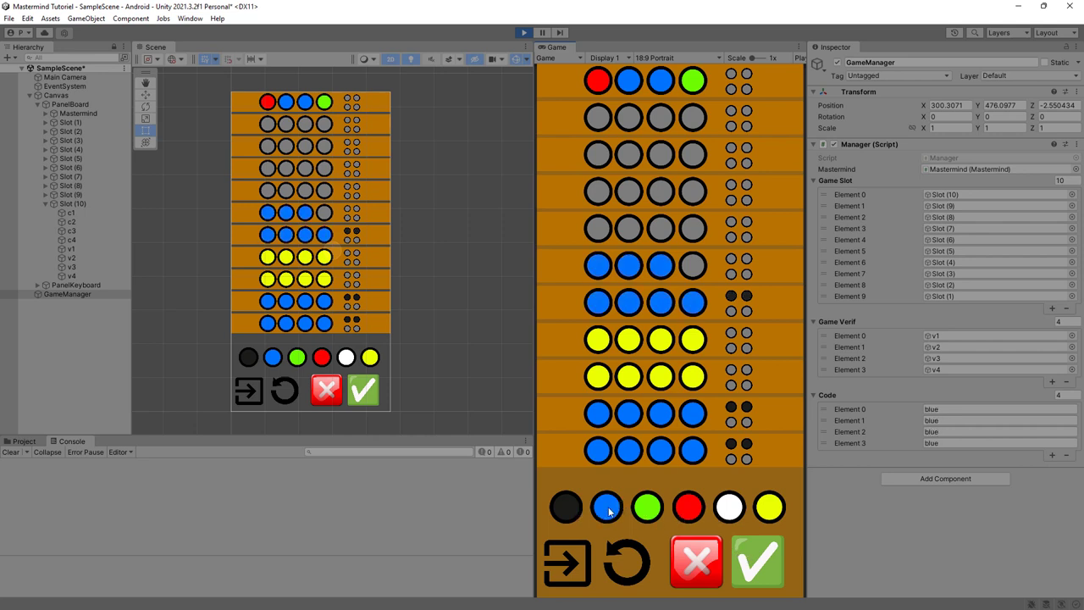
{"action": "left_click", "coordinate": [611, 511]}
{"action": "left_click", "coordinate": [742, 555]}
{"action": "left_click", "coordinate": [617, 514]}
{"action": "left_click", "coordinate": [617, 514]}
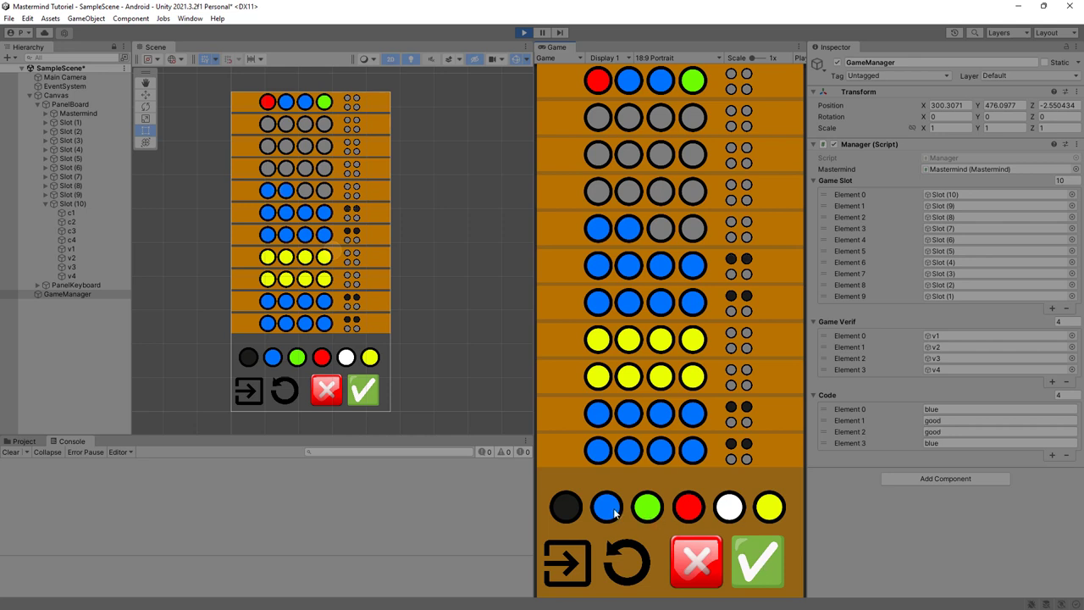
{"action": "left_click", "coordinate": [617, 514]}
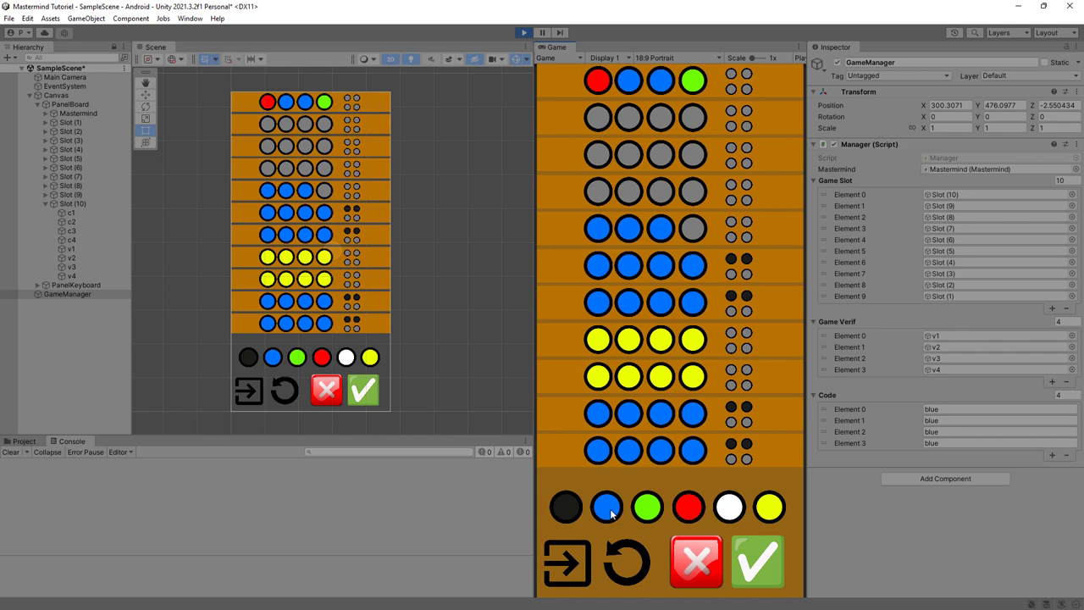
{"action": "left_click", "coordinate": [611, 512]}
{"action": "left_click", "coordinate": [762, 559]}
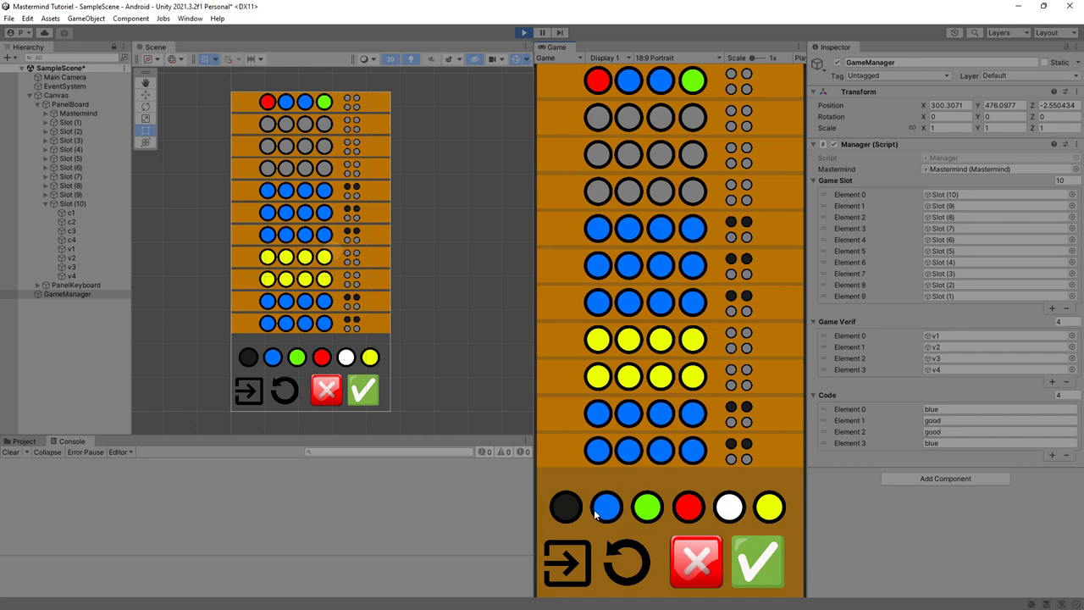
Score two further blue guesses, filling the board toward the top row.
{"action": "left_click", "coordinate": [606, 512]}
{"action": "left_click", "coordinate": [607, 512]}
{"action": "left_click", "coordinate": [606, 512]}
{"action": "left_click", "coordinate": [606, 512]}
{"action": "left_click", "coordinate": [763, 559]}
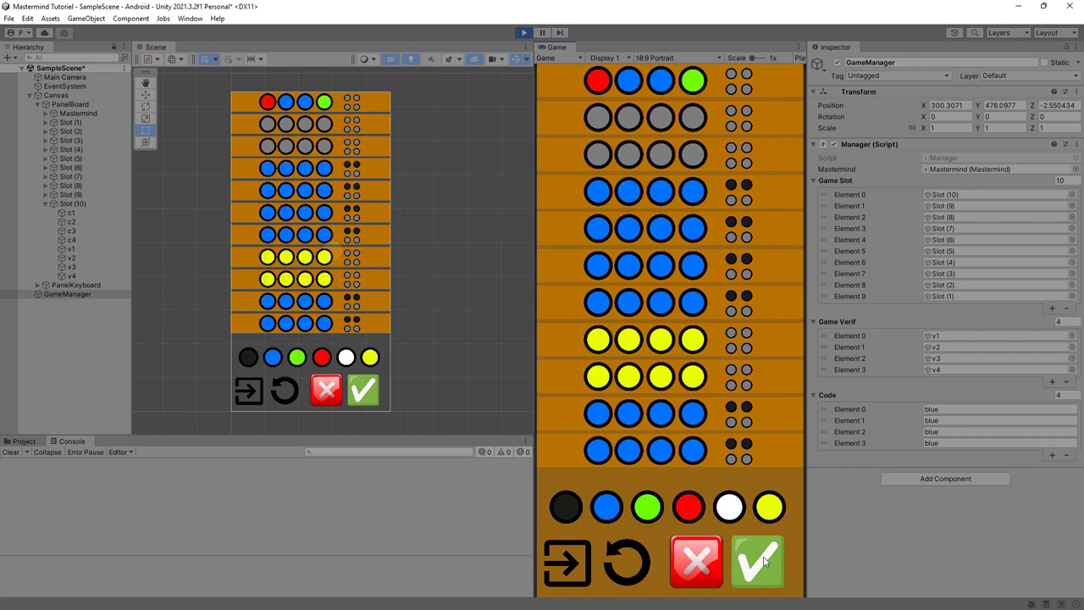
{"action": "left_click", "coordinate": [611, 510]}
{"action": "left_click", "coordinate": [611, 510]}
{"action": "left_click", "coordinate": [613, 510]}
{"action": "left_click", "coordinate": [614, 511]}
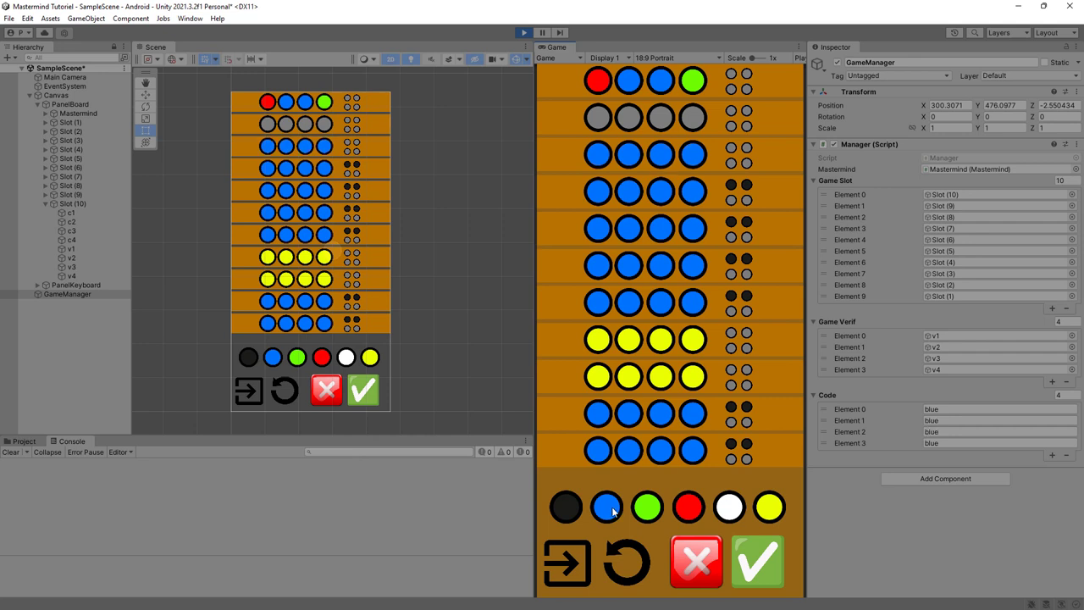
{"action": "left_click", "coordinate": [756, 558]}
Submit a red final guess to trigger the loss and inspect the 'You loose' log.
{"action": "left_click", "coordinate": [690, 510]}
{"action": "left_click", "coordinate": [690, 511]}
{"action": "left_click", "coordinate": [690, 510]}
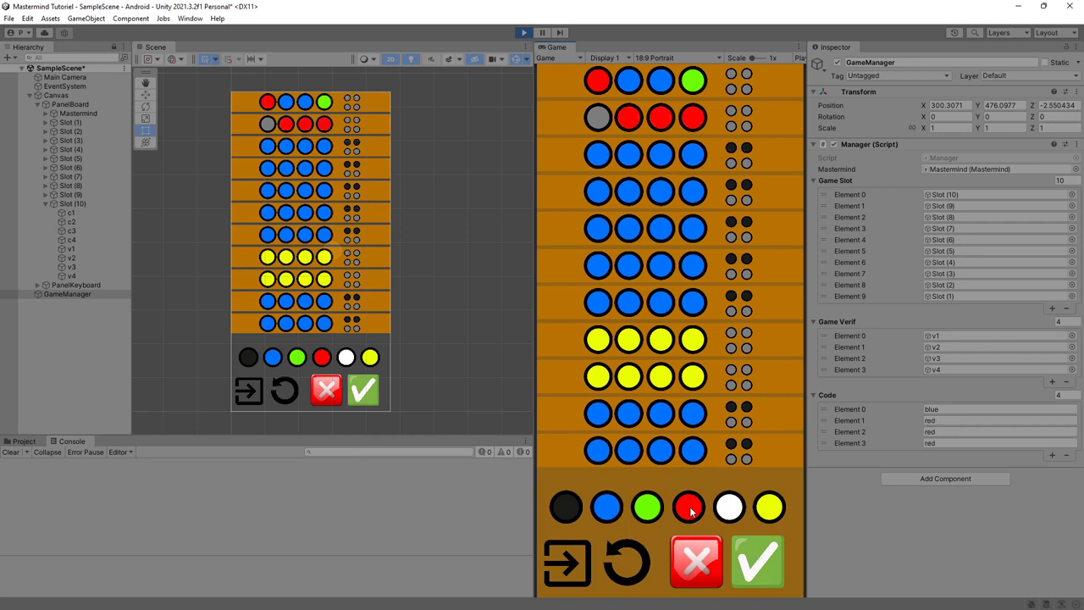
{"action": "left_click", "coordinate": [756, 549]}
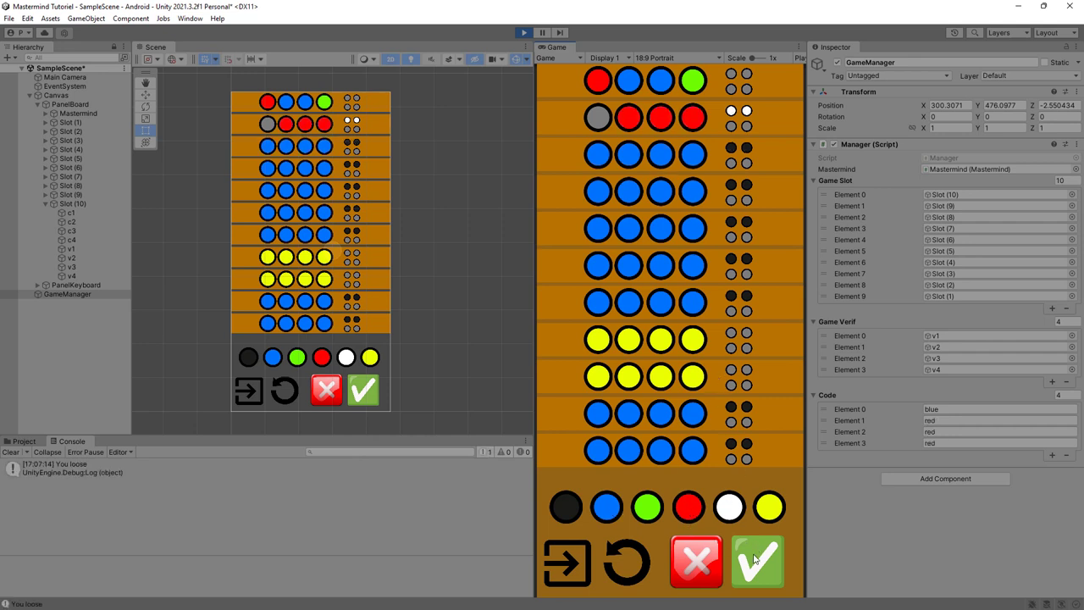
{"action": "left_click", "coordinate": [66, 463]}
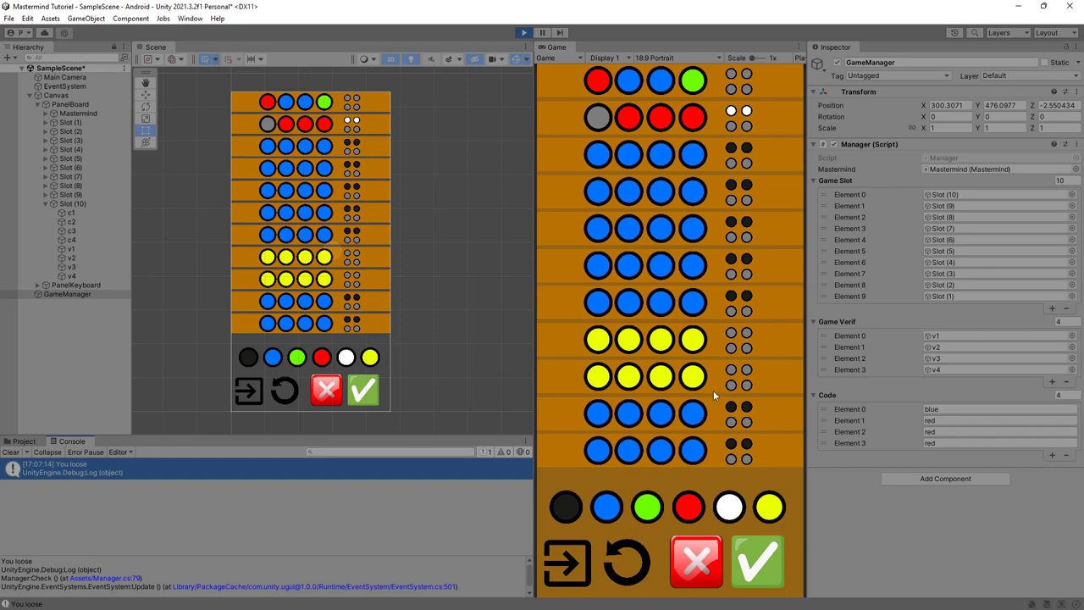
Restart the game and score an all-red first guess.
{"action": "left_click", "coordinate": [522, 33]}
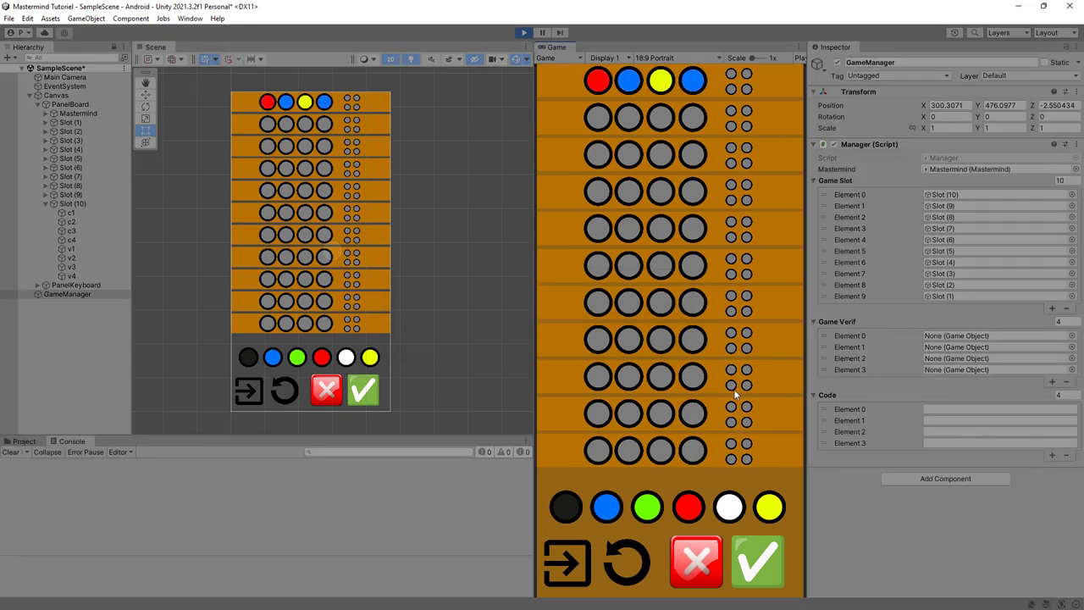
{"action": "left_click", "coordinate": [689, 508]}
{"action": "left_click", "coordinate": [689, 508]}
{"action": "left_click", "coordinate": [690, 508]}
{"action": "left_click", "coordinate": [690, 508]}
{"action": "left_click", "coordinate": [756, 565]}
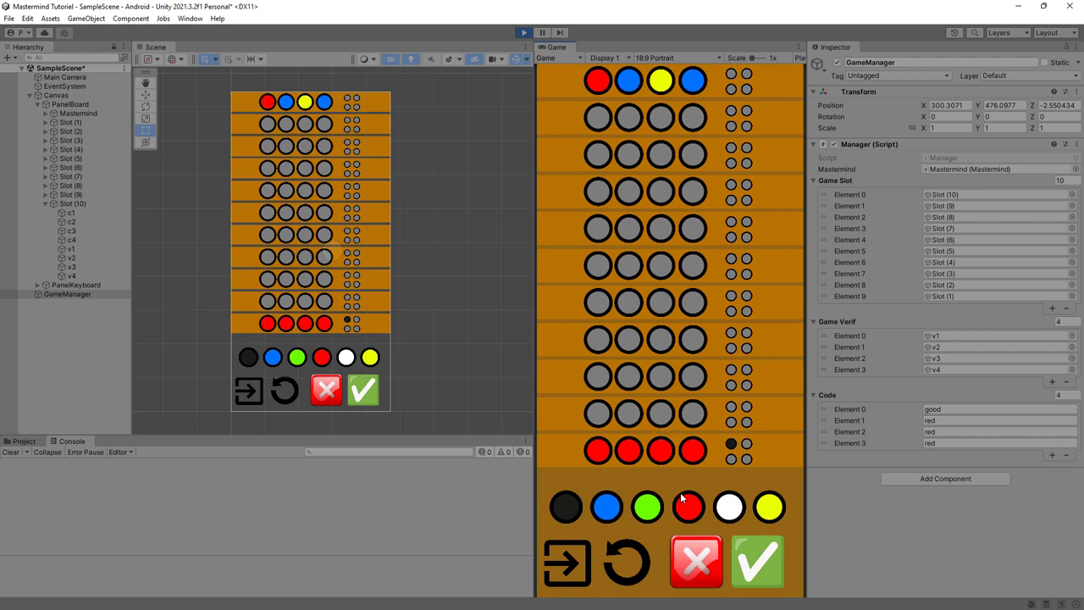
Enter a blue, red, green, yellow second guess.
{"action": "left_click", "coordinate": [609, 509]}
{"action": "left_click", "coordinate": [687, 508]}
{"action": "left_click", "coordinate": [649, 509]}
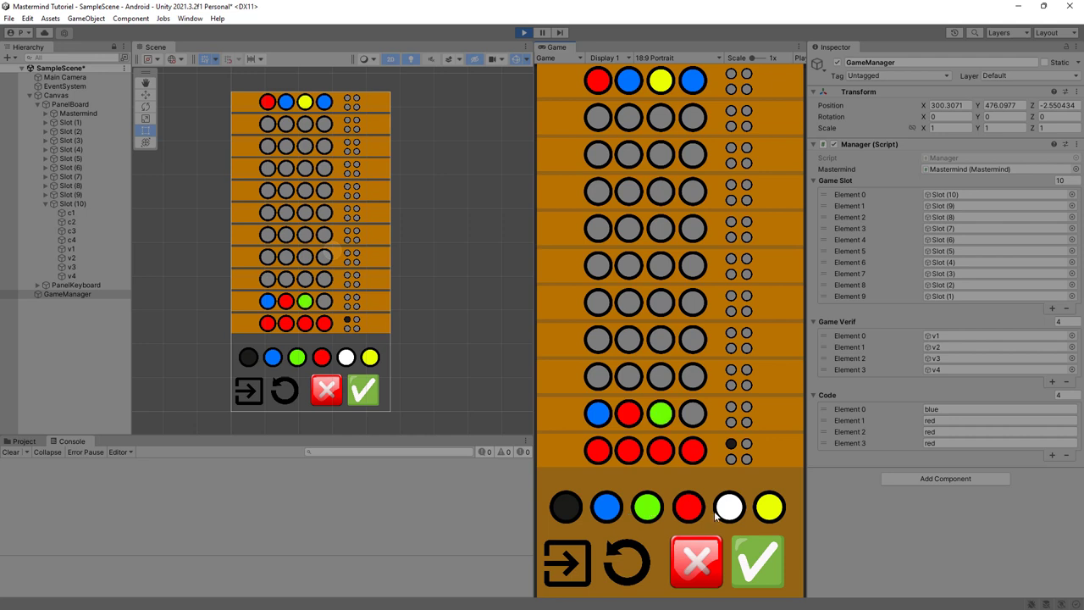
{"action": "left_click", "coordinate": [766, 509]}
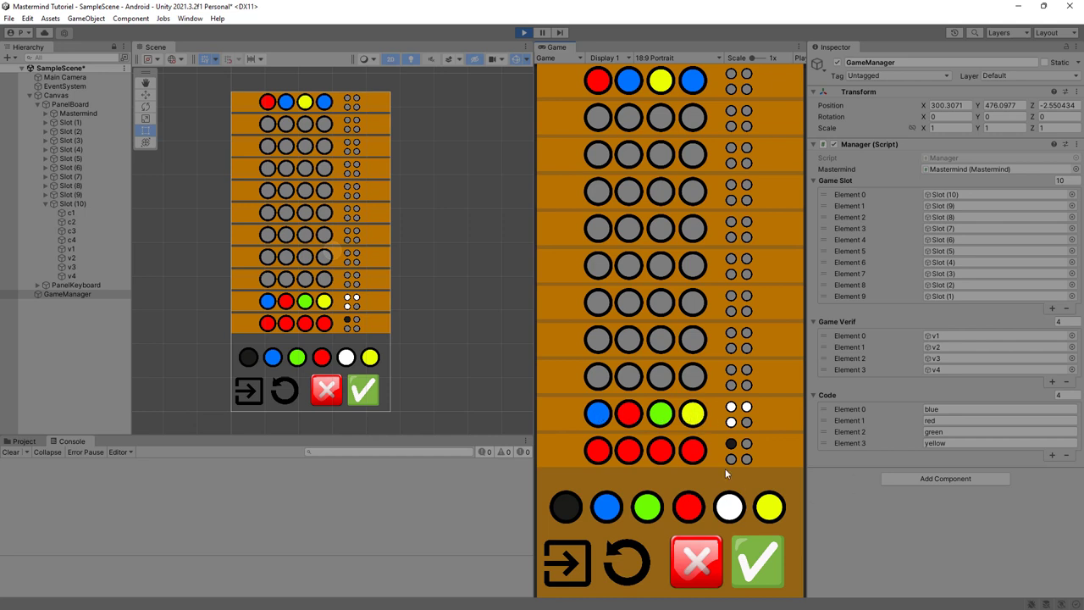
Guess red, yellow, blue, red and score it for black and white hints.
{"action": "left_click", "coordinate": [693, 506]}
{"action": "left_click", "coordinate": [764, 510]}
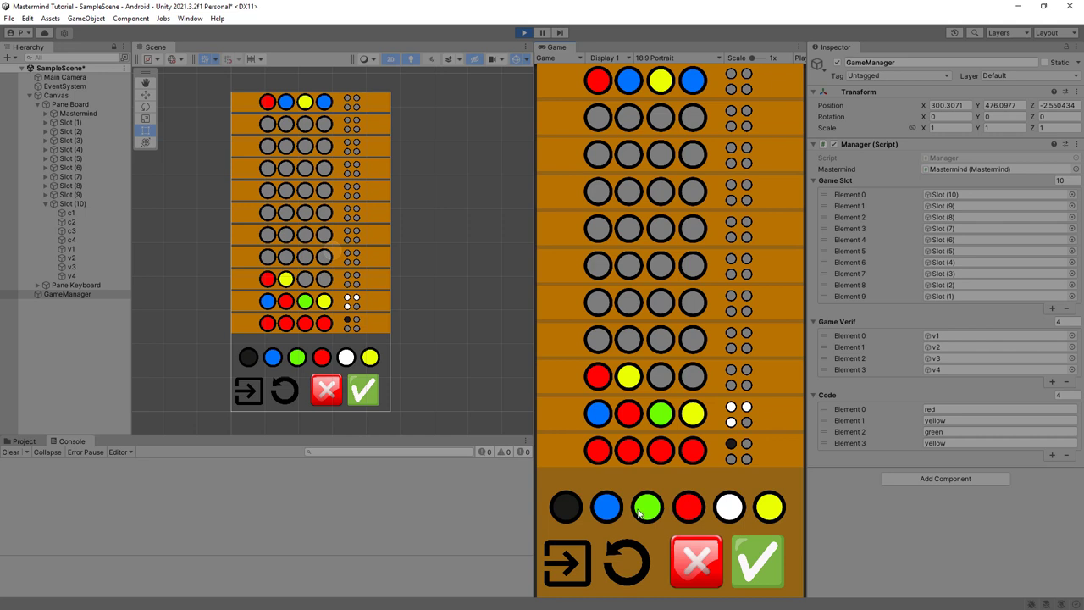
{"action": "left_click", "coordinate": [612, 511]}
{"action": "left_click", "coordinate": [698, 513]}
{"action": "left_click", "coordinate": [751, 561]}
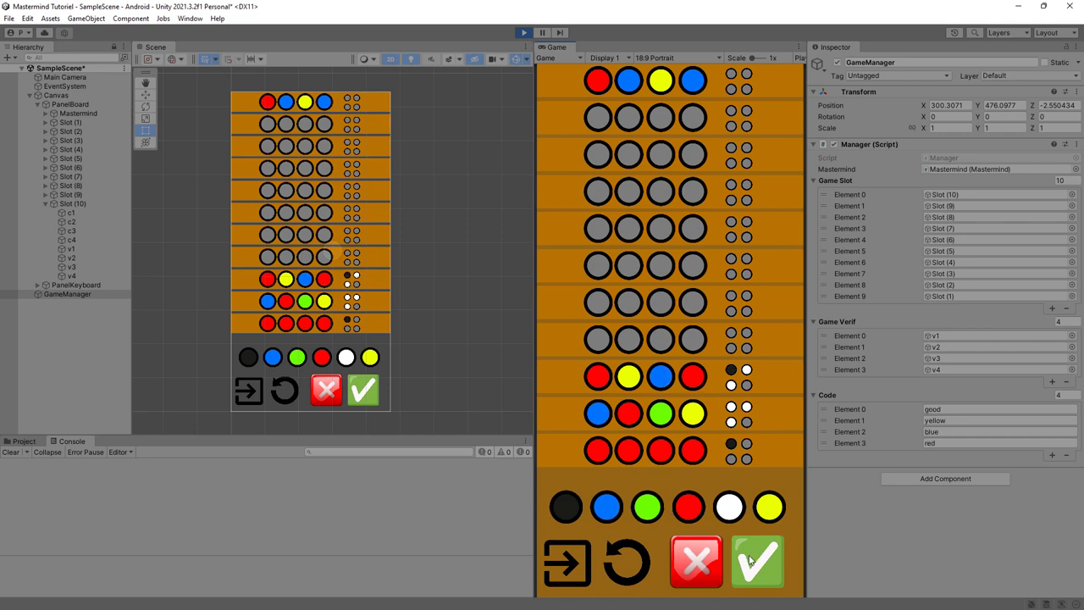